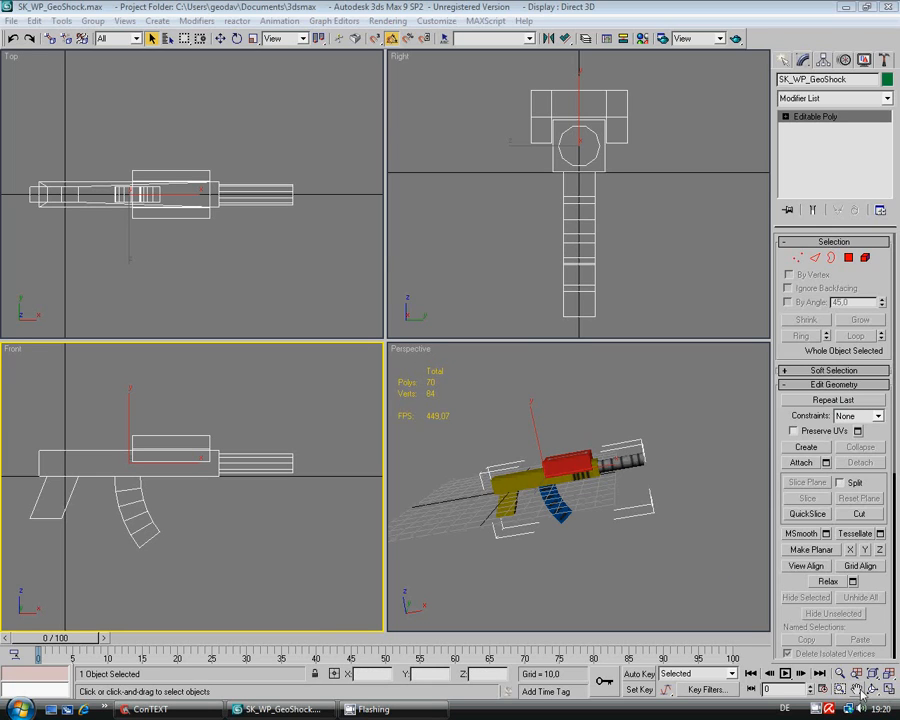
# - Apply an Unwrap UVW modifier to the weapon mesh and inspect its UV layout in the UV editor
pyautogui.hotkey('ctrl', 'r')
pyautogui.click(557, 470)
pyautogui.moveTo(557, 470); pyautogui.dragTo(570, 498)
pyautogui.rightClick(570, 498)
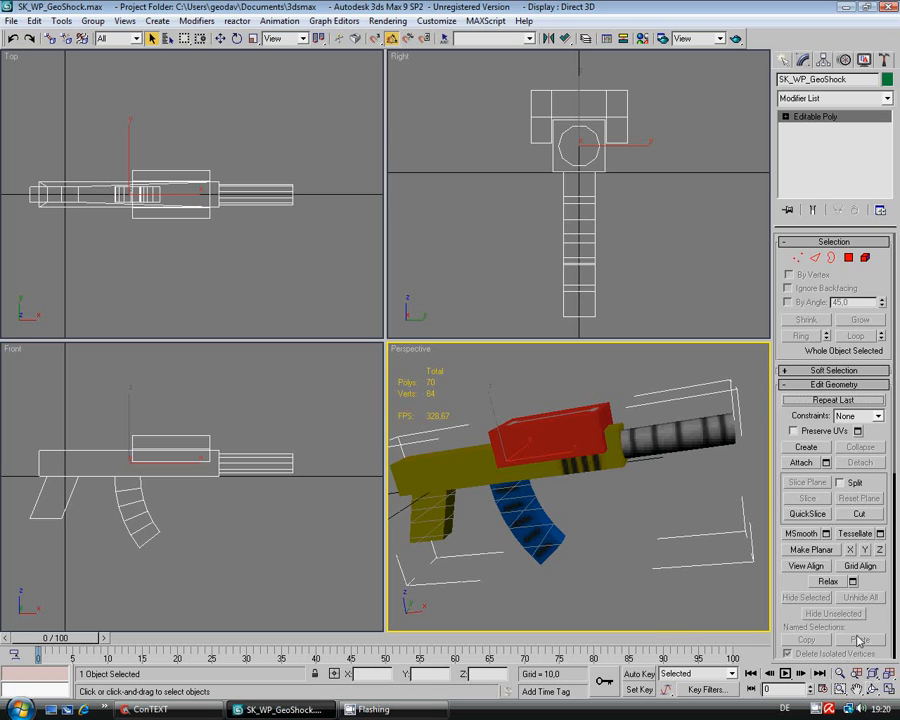
pyautogui.click(886, 97)
pyautogui.moveTo(886, 240); pyautogui.dragTo(886, 490)
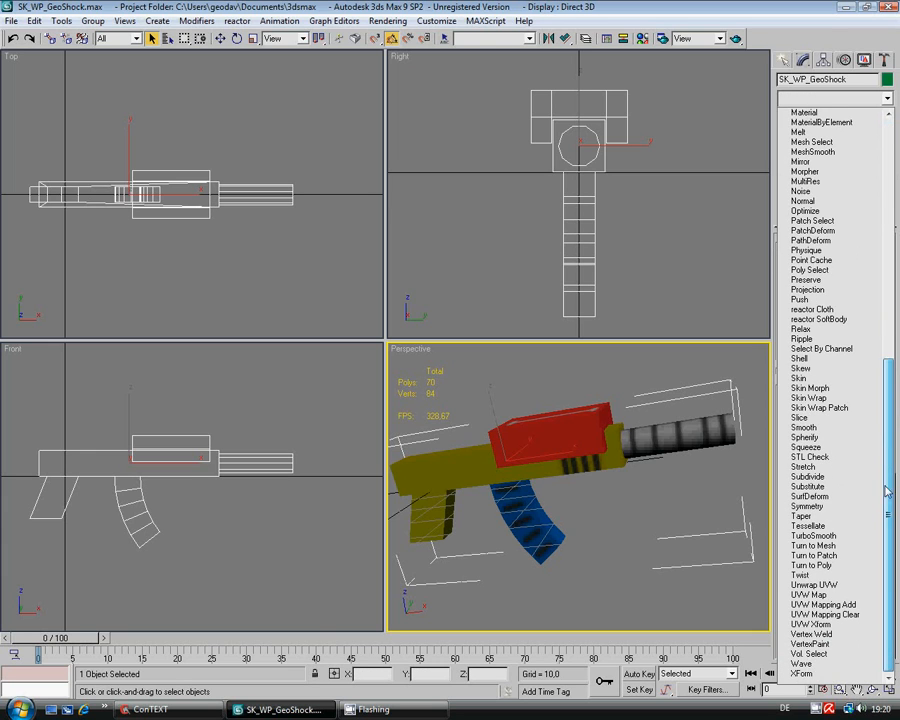
pyautogui.click(814, 584)
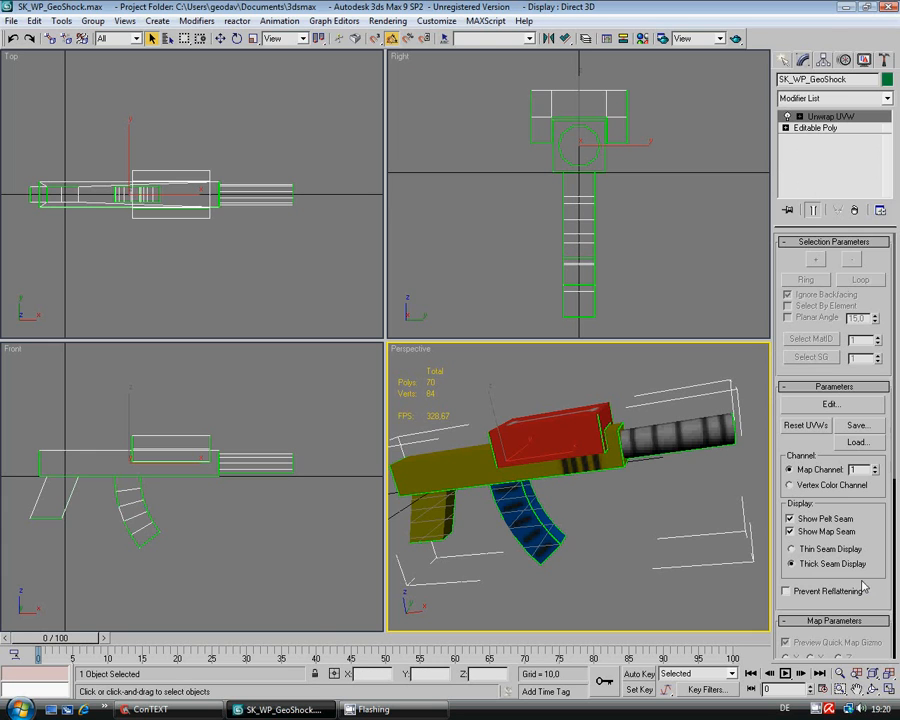
pyautogui.click(838, 404)
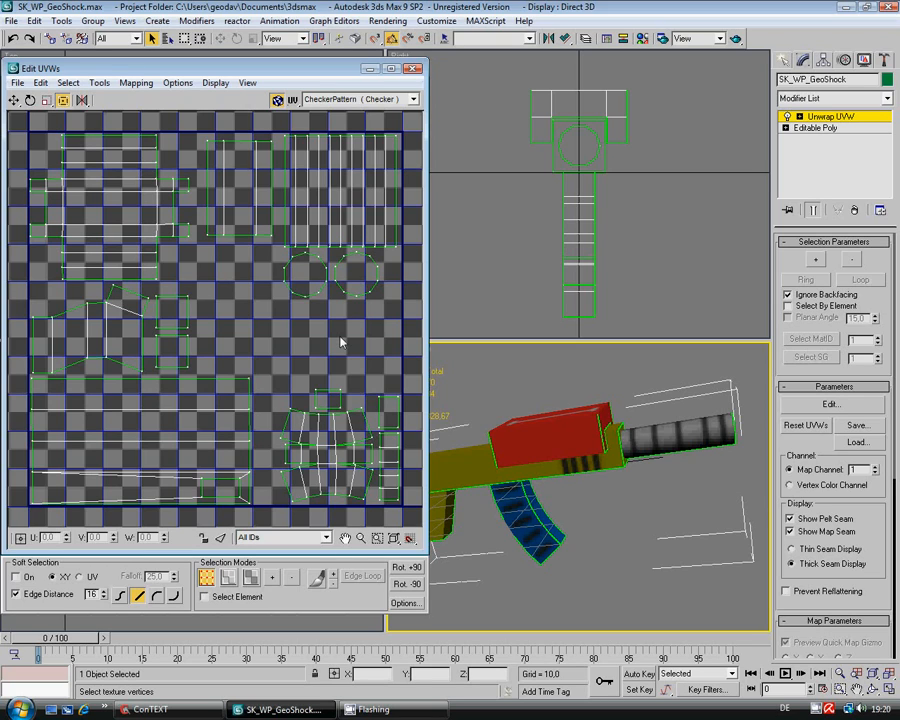
pyautogui.click(416, 69)
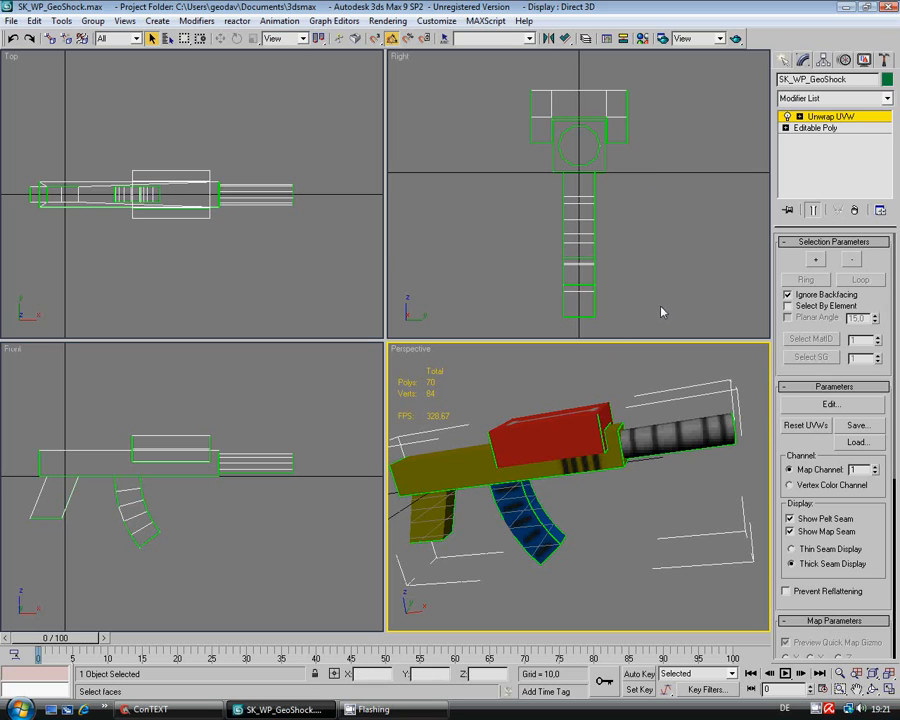
# - Collapse the weapon's entire modifier stack to an editable poly
pyautogui.rightClick(850, 175)
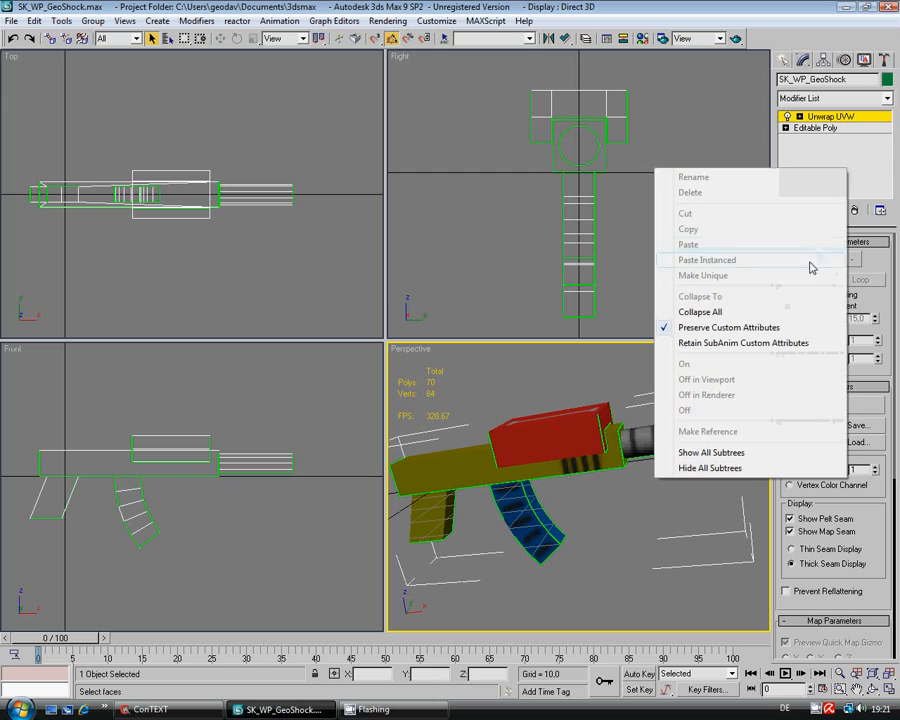
pyautogui.click(700, 312)
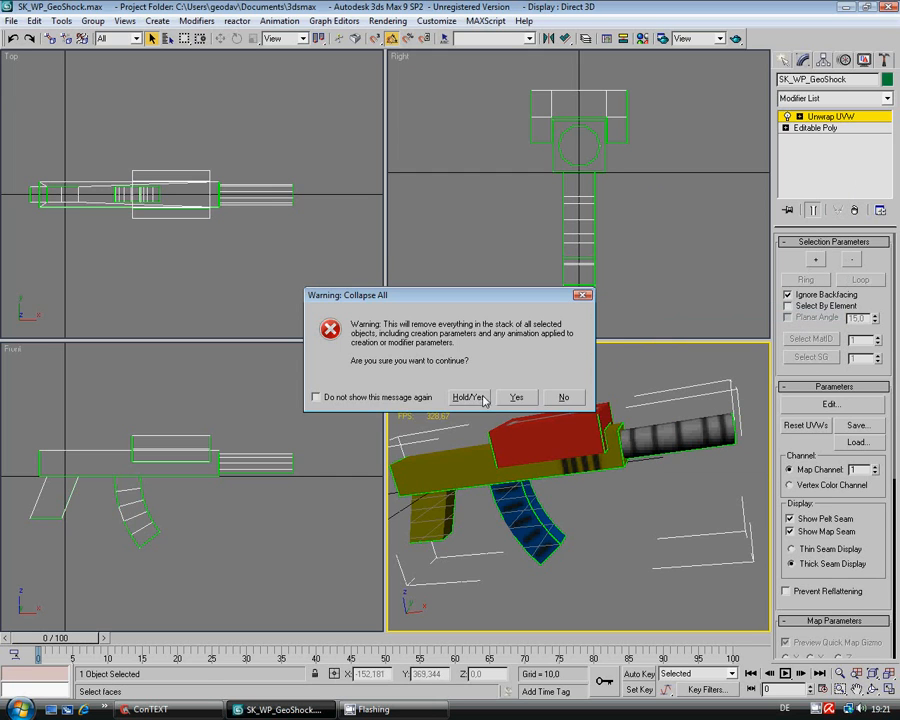
pyautogui.click(517, 395)
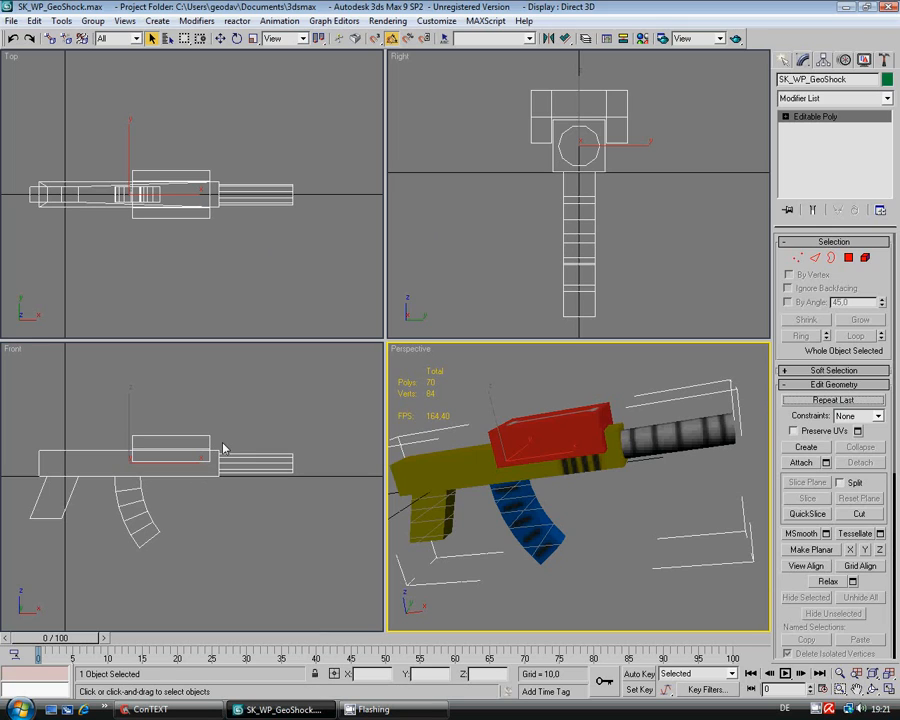
# - Draw a pyramid about 4.7 wide, 4.9 deep and 15.3 high in the Top view, beside the rear of the weapon
pyautogui.click(785, 60)
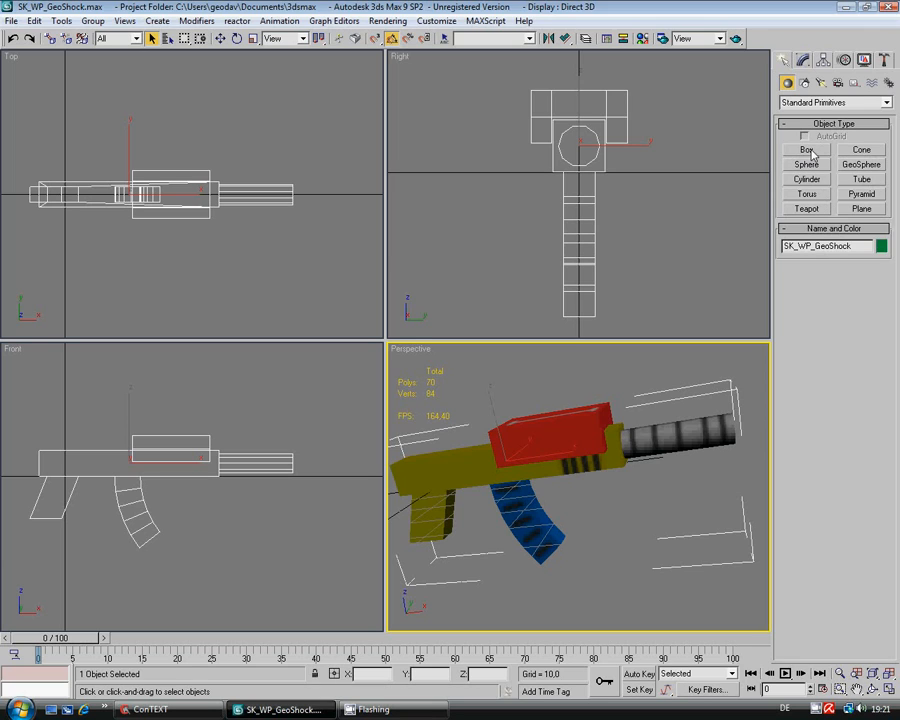
pyautogui.click(861, 196)
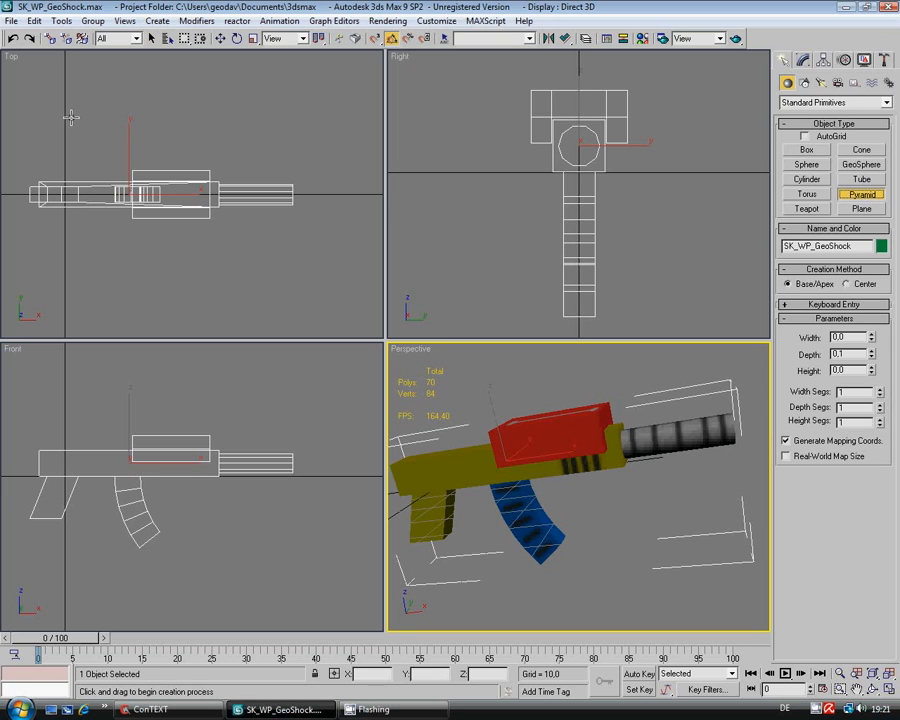
pyautogui.moveTo(66, 119); pyautogui.dragTo(70, 123)
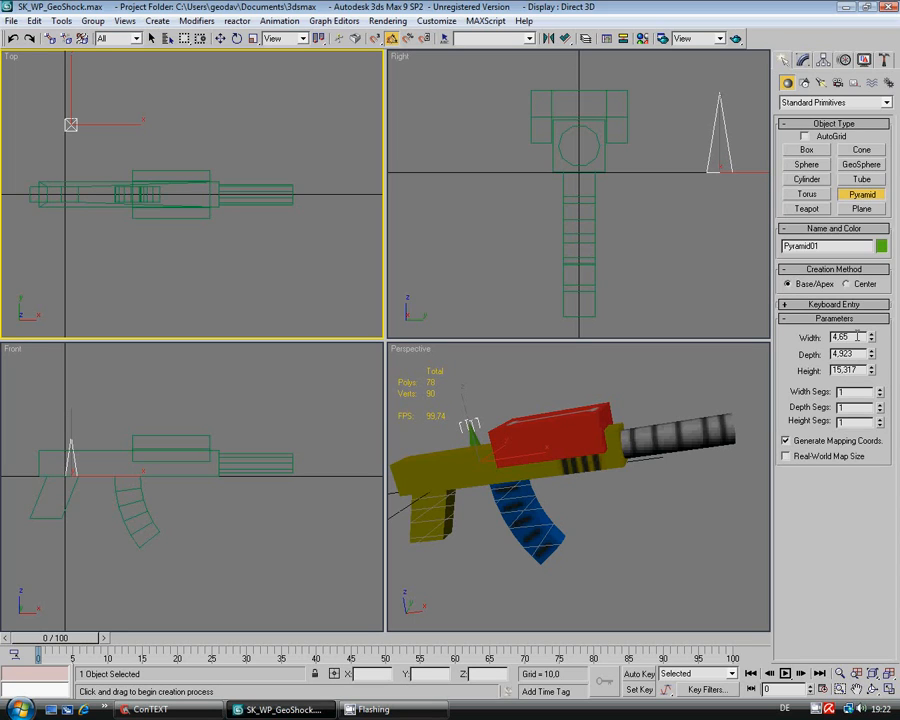
# - Set the pyramid's width to 4, depth to 4 and height to 20
pyautogui.doubleClick(857, 337)
pyautogui.write('4')
pyautogui.press('Tab')
pyautogui.write('4')
pyautogui.press('Tab')
pyautogui.write('20')
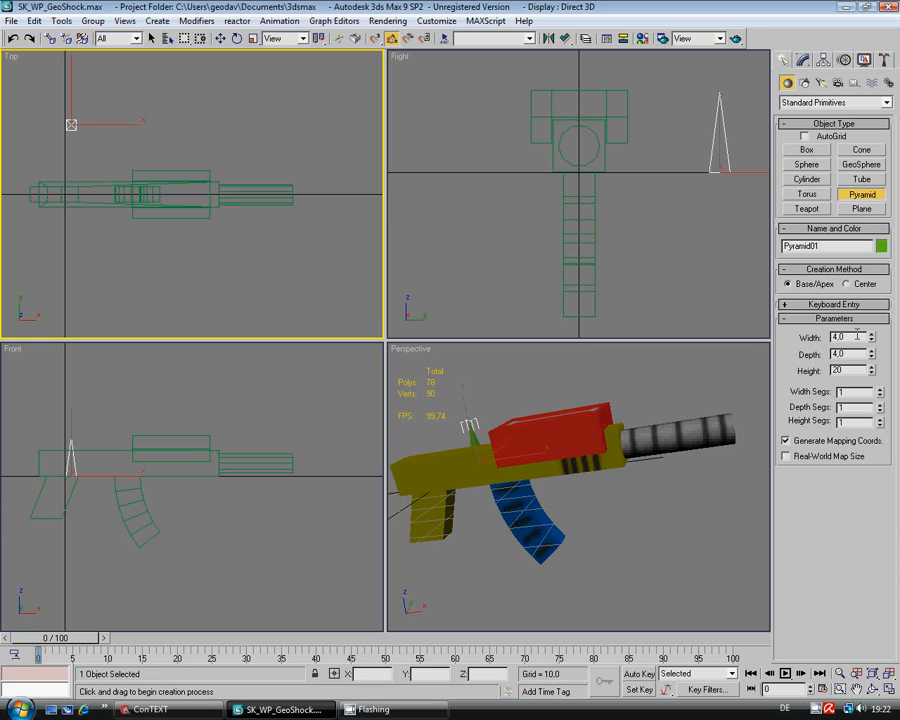
pyautogui.press('Return')
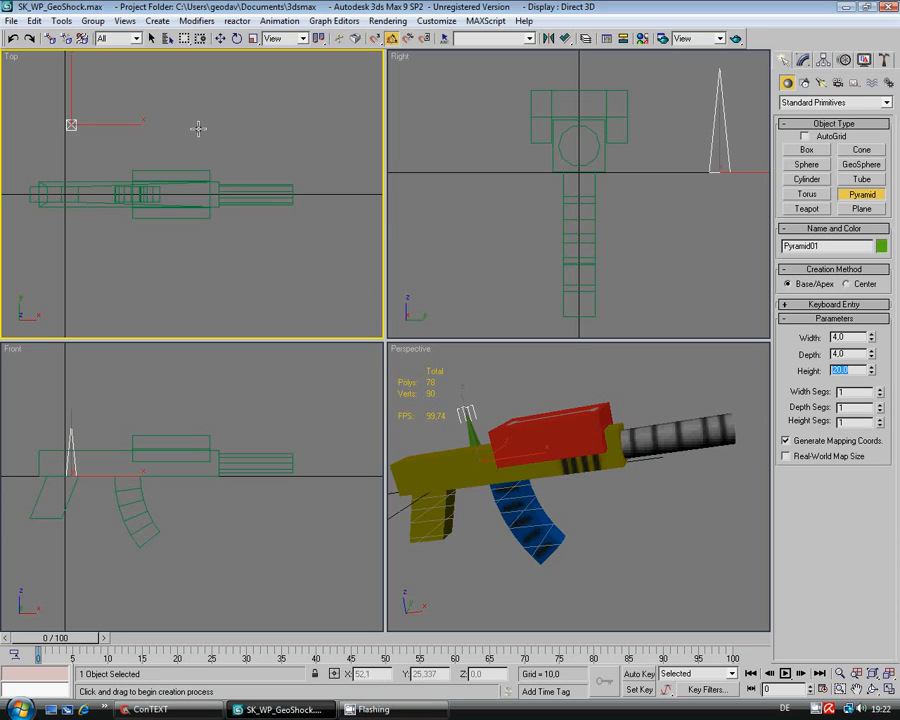
# - Raise the pyramid above the weapon to about Z 27.6 and set its X and Y positions to 0
pyautogui.click(220, 38)
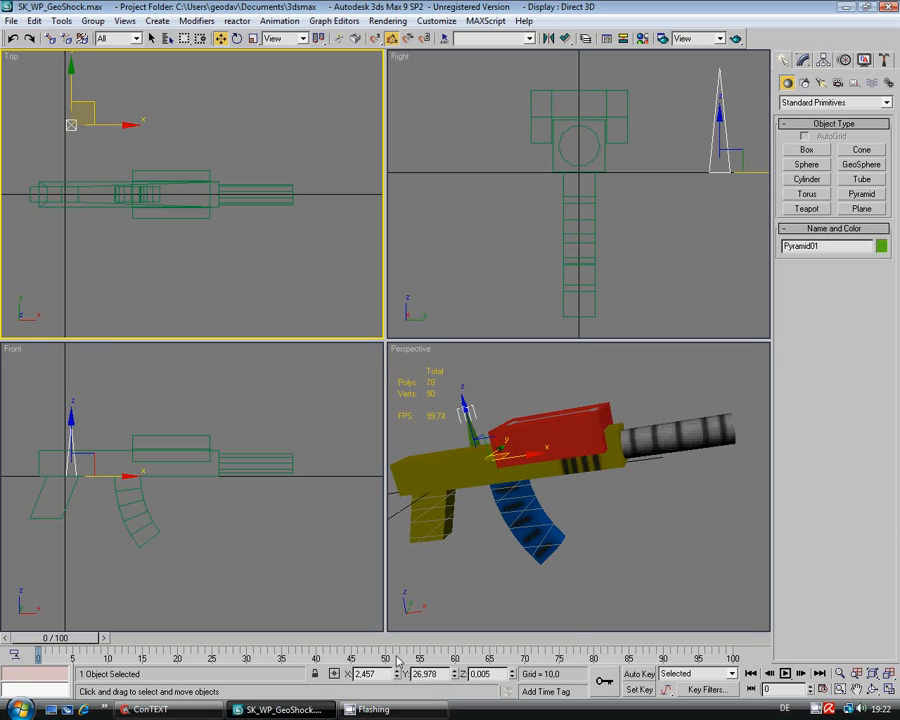
pyautogui.moveTo(71, 430); pyautogui.dragTo(71, 367)
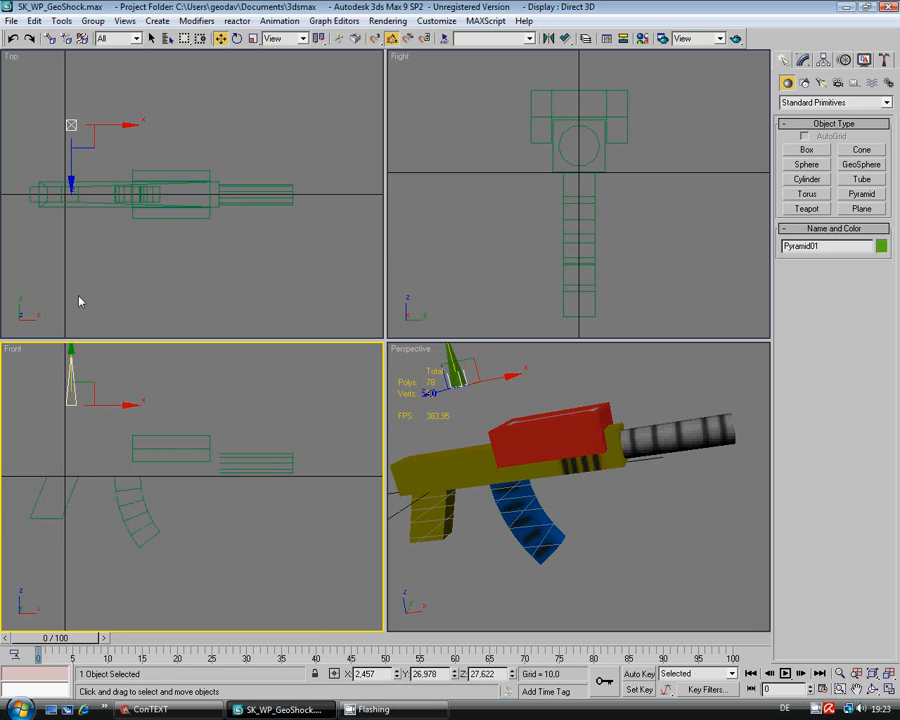
pyautogui.rightClick(397, 677)
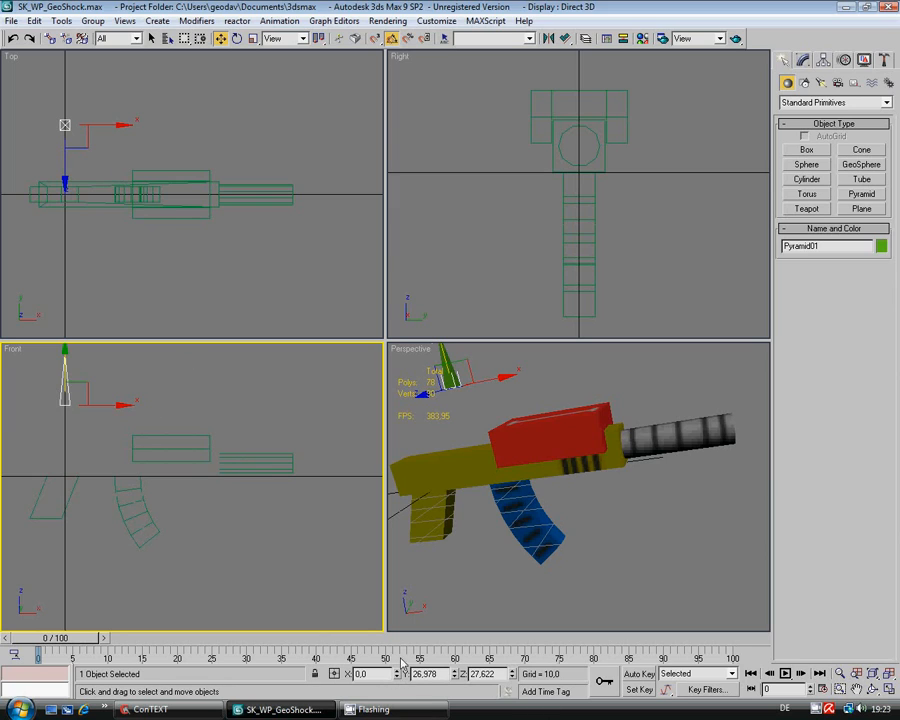
pyautogui.rightClick(456, 674)
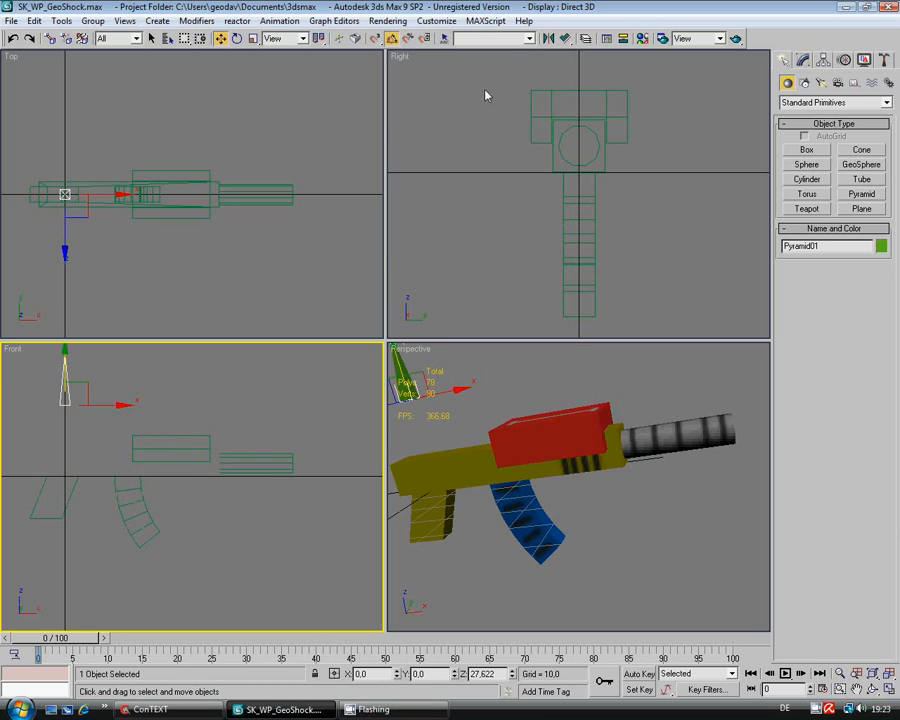
# - Rotate the pyramid 90 degrees in the Front view so its tip points toward the weapon's muzzle
pyautogui.click(393, 39)
pyautogui.click(237, 38)
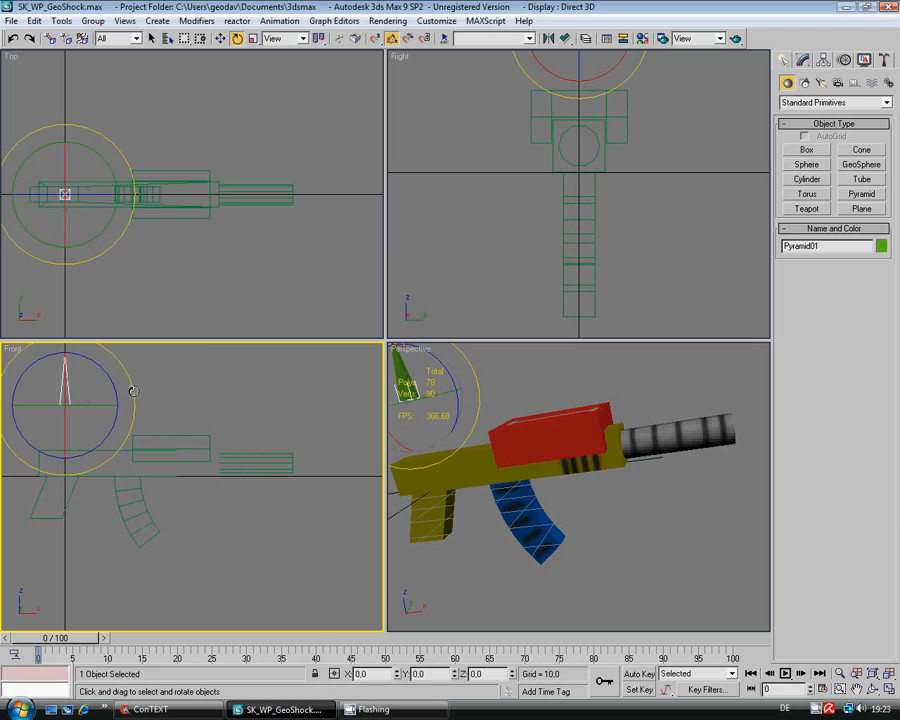
pyautogui.moveTo(120, 364); pyautogui.dragTo(159, 418)
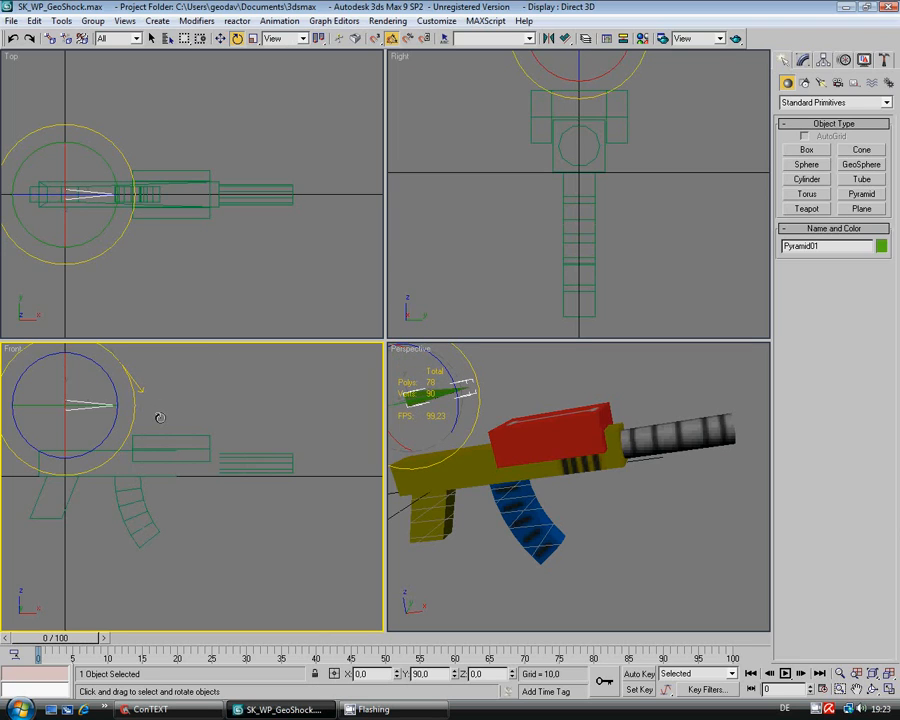
pyautogui.moveTo(159, 418); pyautogui.dragTo(159, 418)
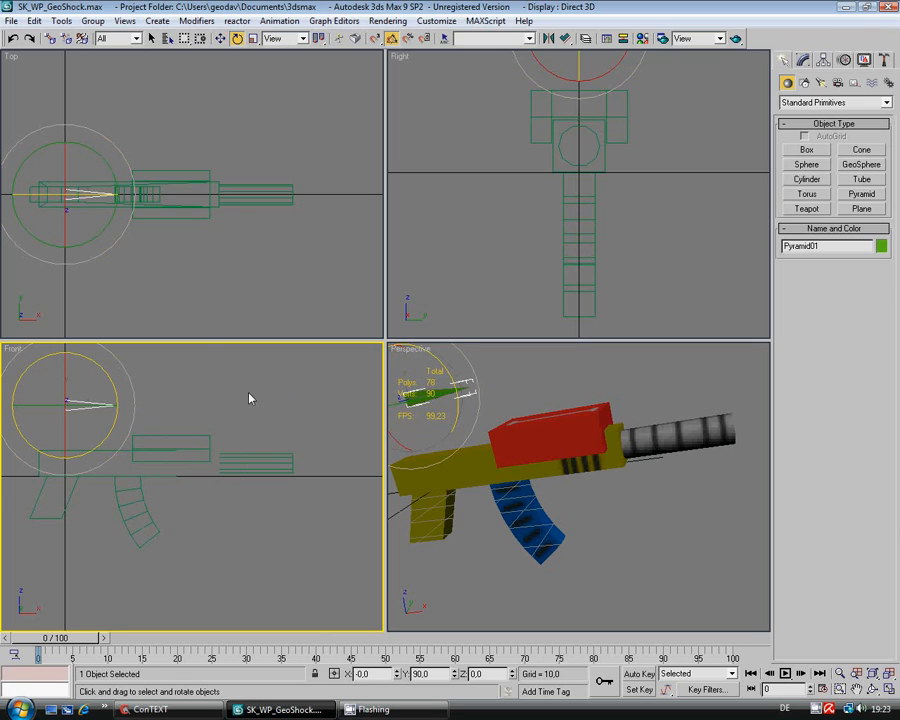
# - Align only the pyramid's pivot to the world axes
pyautogui.click(889, 674)
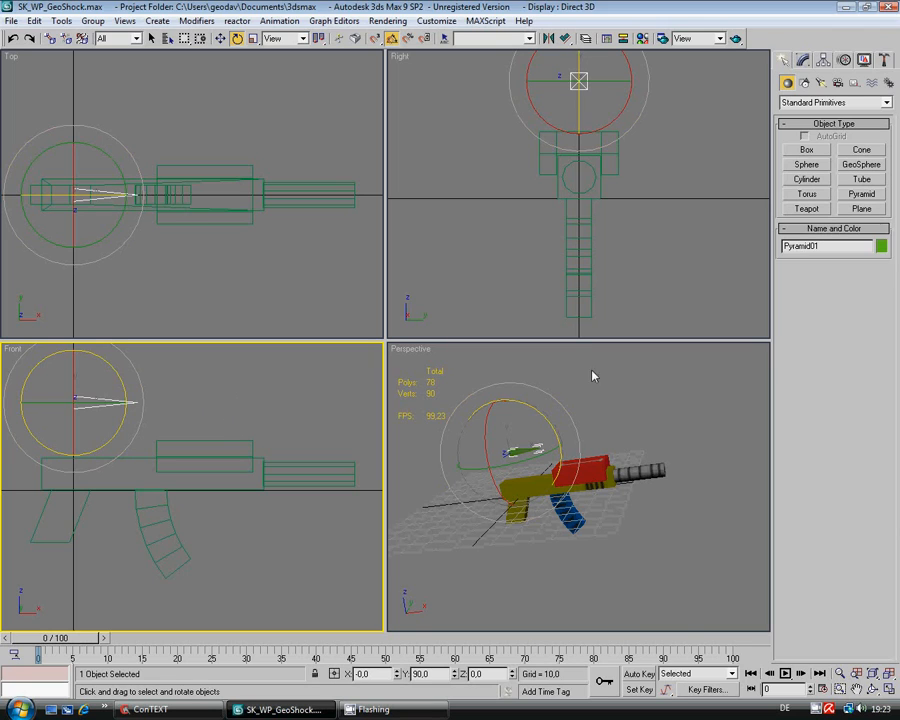
pyautogui.click(824, 61)
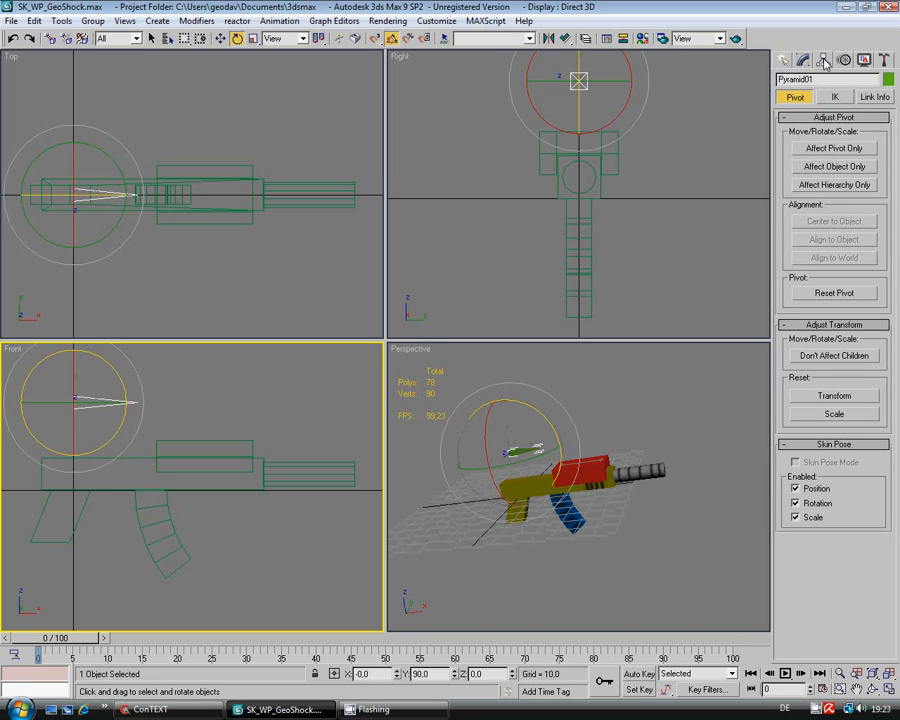
pyautogui.click(838, 149)
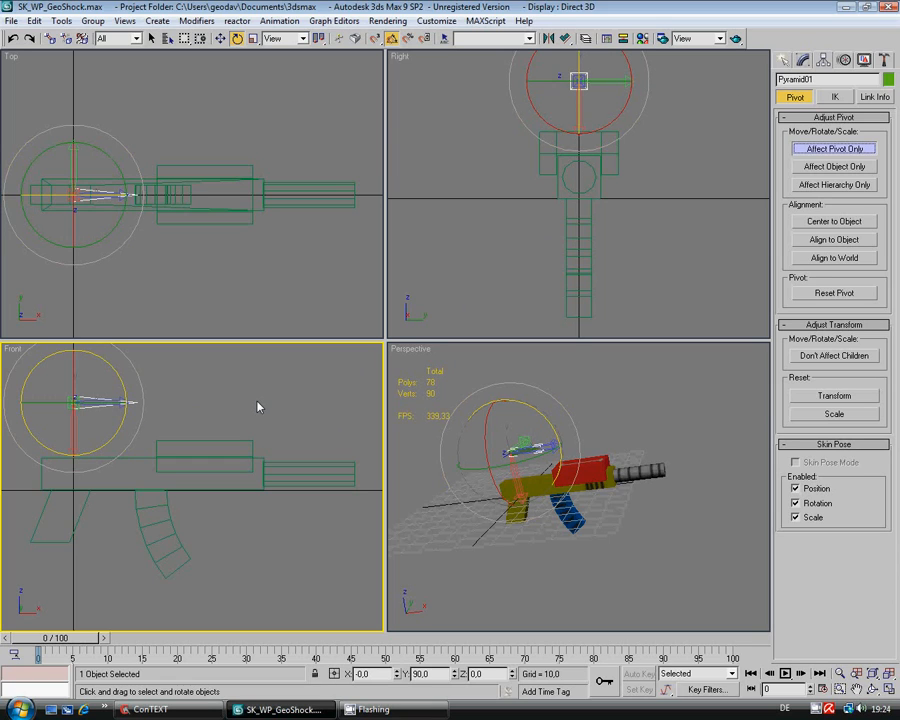
pyautogui.click(833, 259)
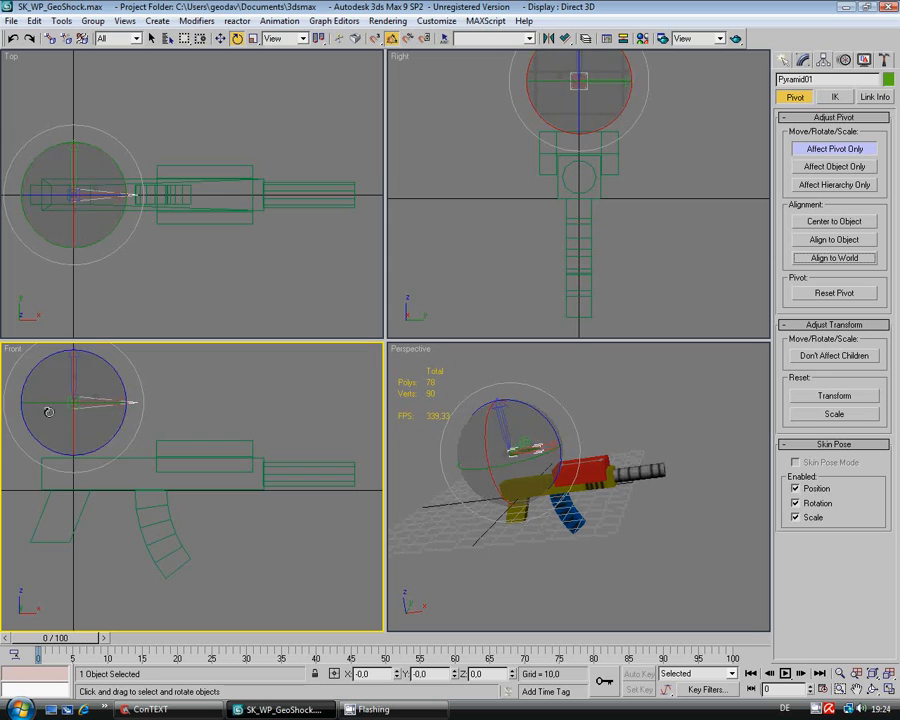
pyautogui.moveTo(48, 411); pyautogui.dragTo(200, 390)
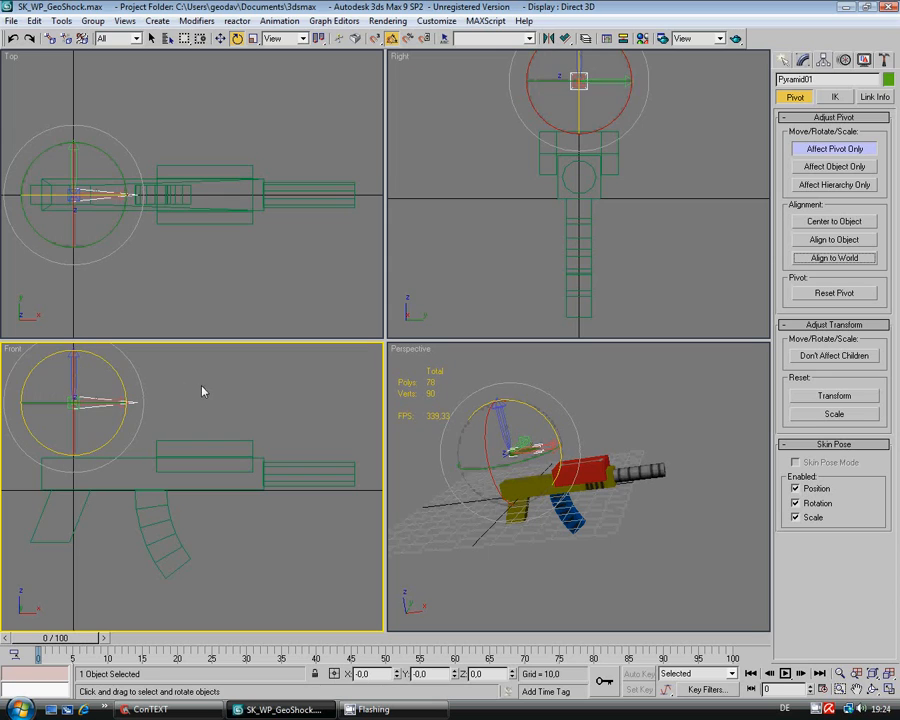
# - Rename the pyramid to Shock_Base and set its Z position to 0
pyautogui.click(805, 62)
pyautogui.click(780, 79)
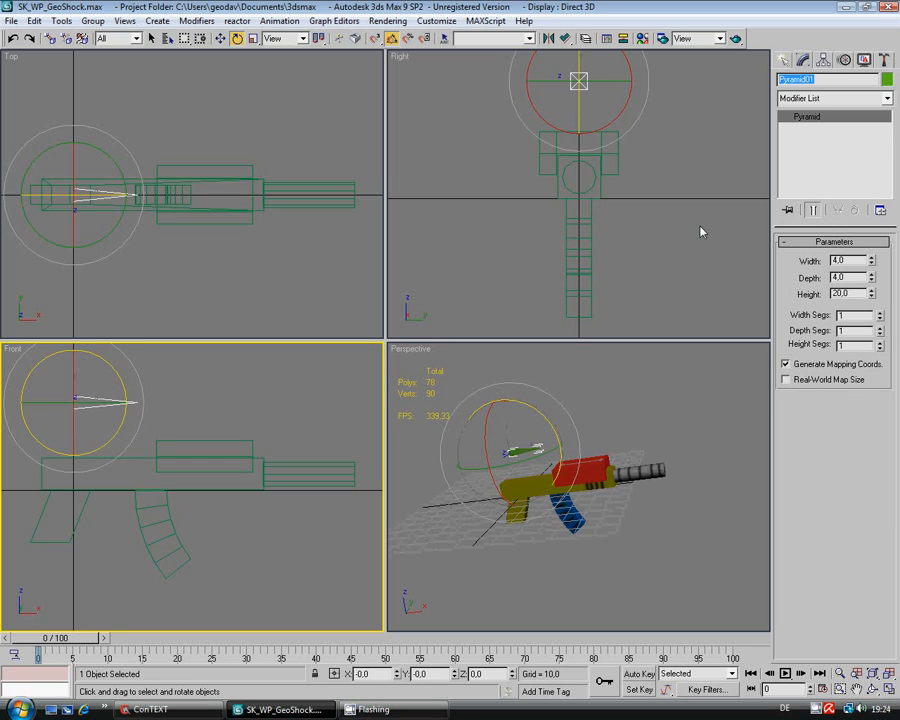
pyautogui.write('Shock_Base')
pyautogui.click(220, 38)
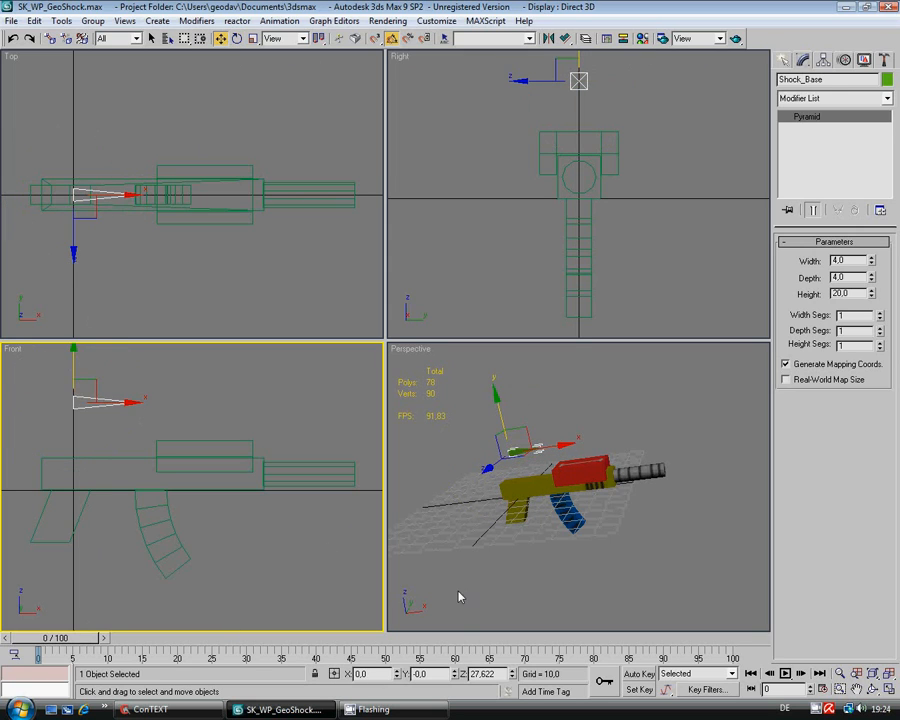
pyautogui.rightClick(512, 677)
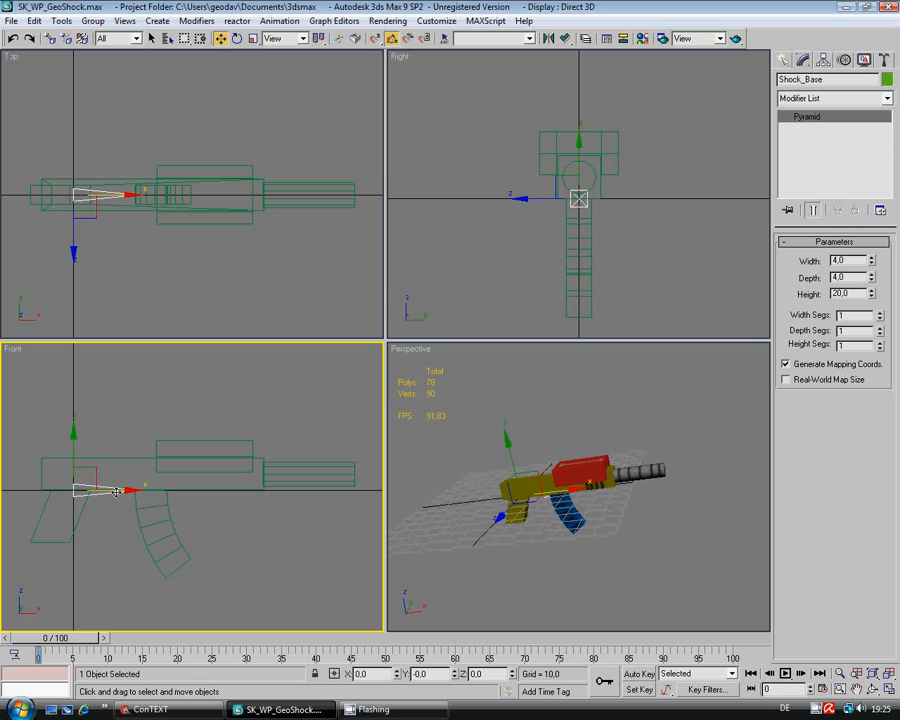
# - Copy Shock_Base to the barrel's muzzle at about X 88.4 as Shock_Fire, and raise the copy to about Z 5.3
pyautogui.keyDown('shift'); pyautogui.moveTo(110, 491); pyautogui.dragTo(390, 502); pyautogui.keyUp('shift')
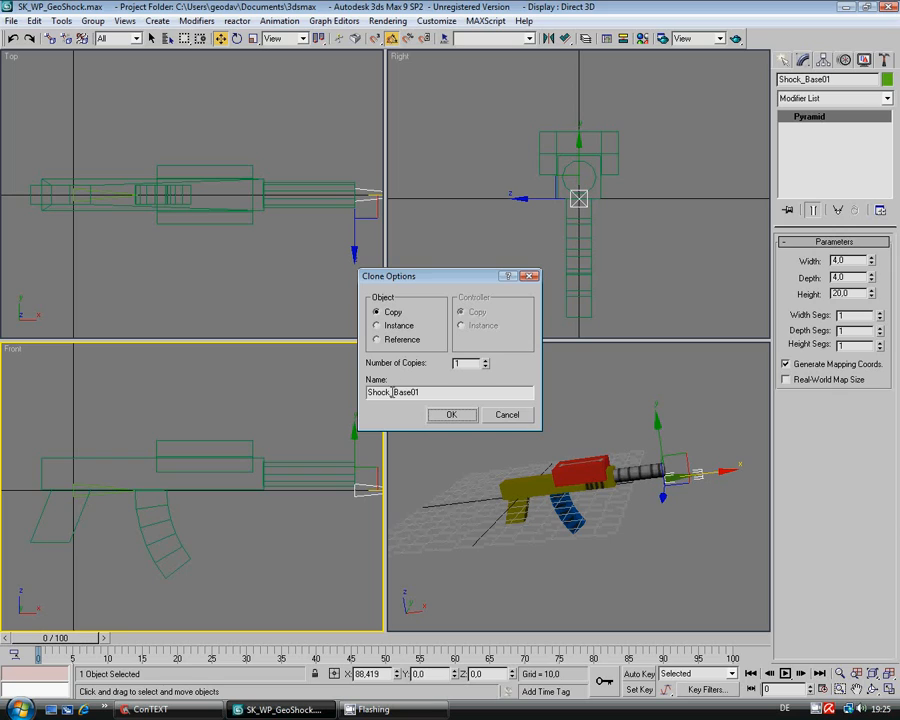
pyautogui.moveTo(393, 392); pyautogui.dragTo(437, 394)
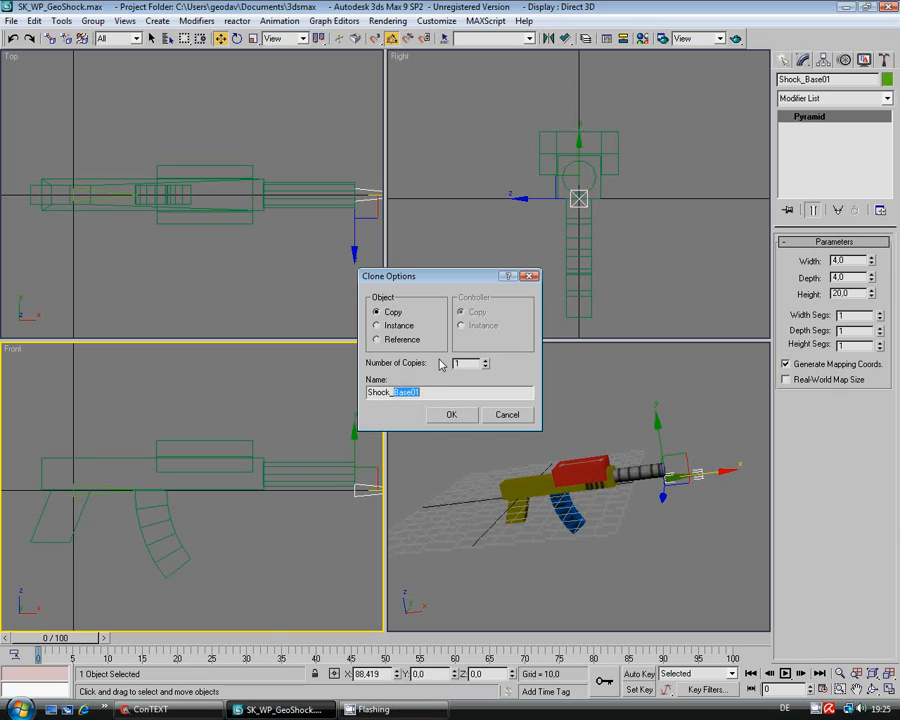
pyautogui.write('Fire')
pyautogui.press('Return')
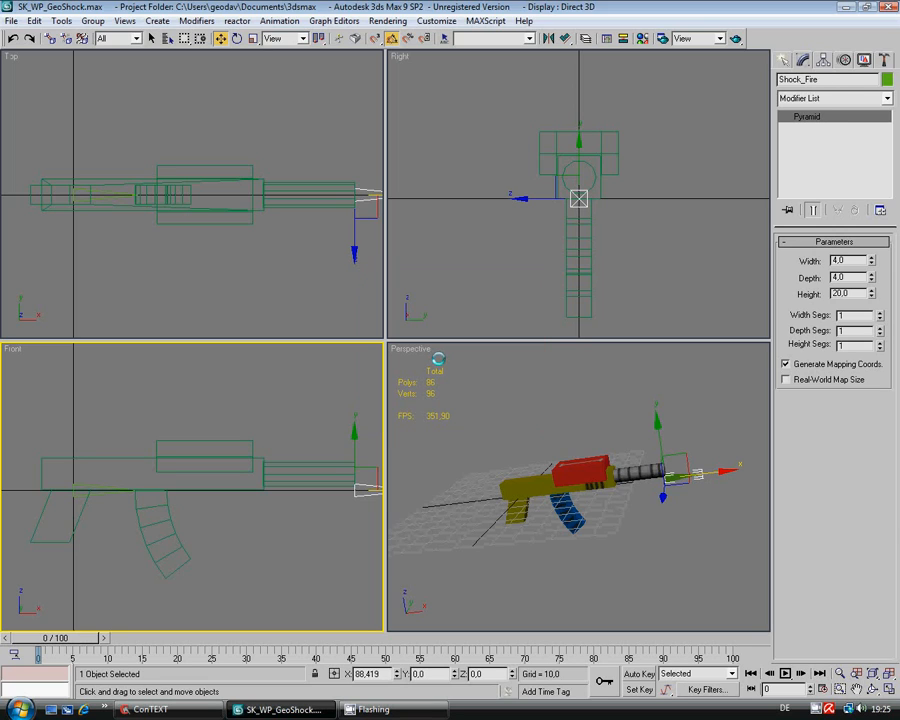
pyautogui.moveTo(355, 441); pyautogui.dragTo(357, 426)
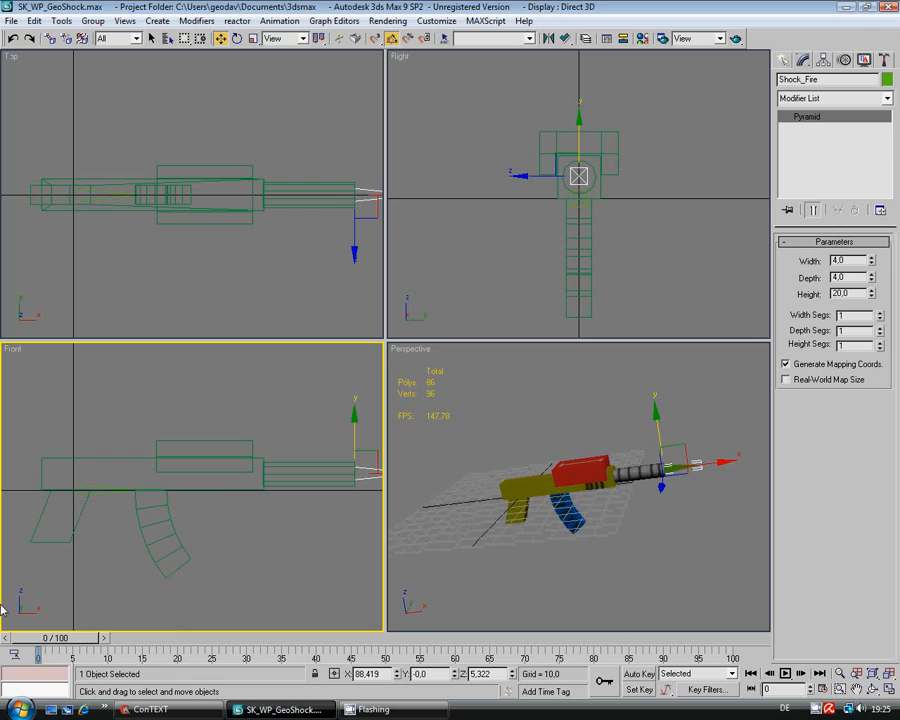
# - Copy Shock_Base into the red block on top of the weapon as Shock_Slide, at about X 26 and Z 10.9
pyautogui.click(92, 490)
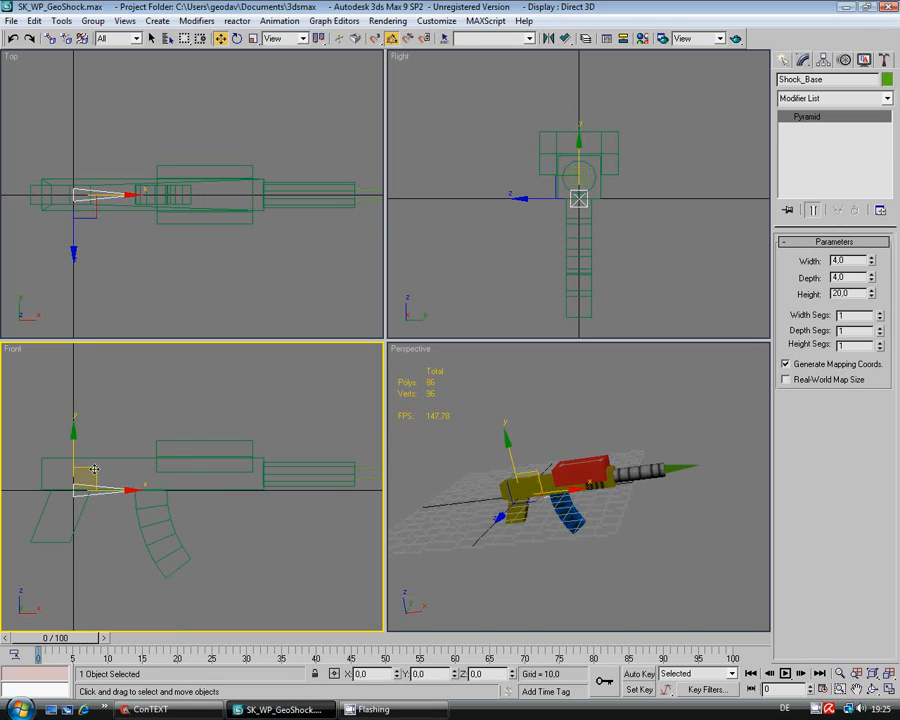
pyautogui.keyDown('shift'); pyautogui.moveTo(93, 469); pyautogui.dragTo(177, 435); pyautogui.keyUp('shift')
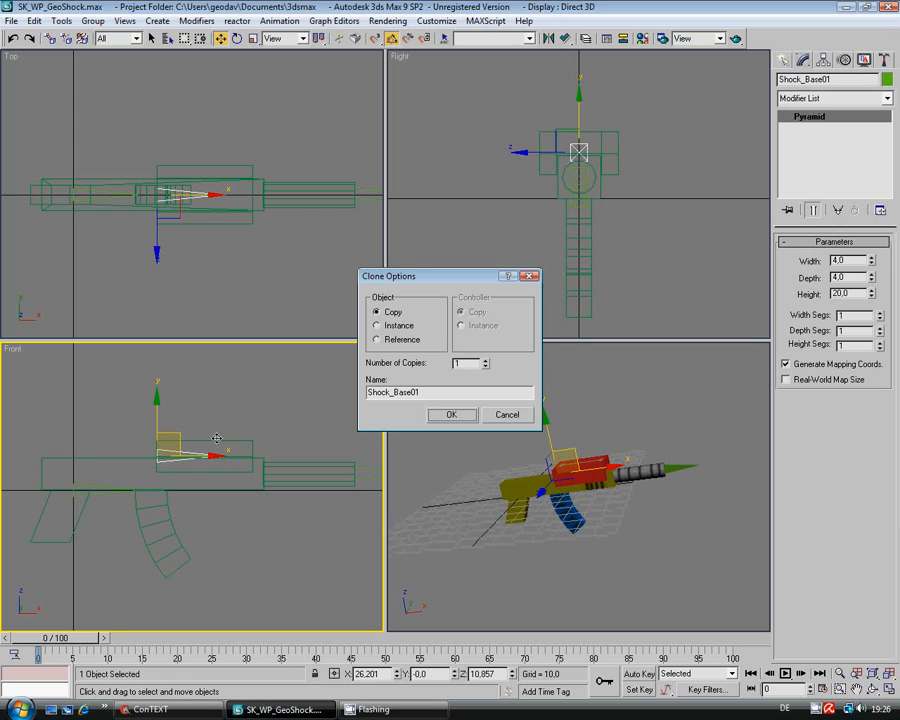
pyautogui.moveTo(396, 393); pyautogui.dragTo(436, 393)
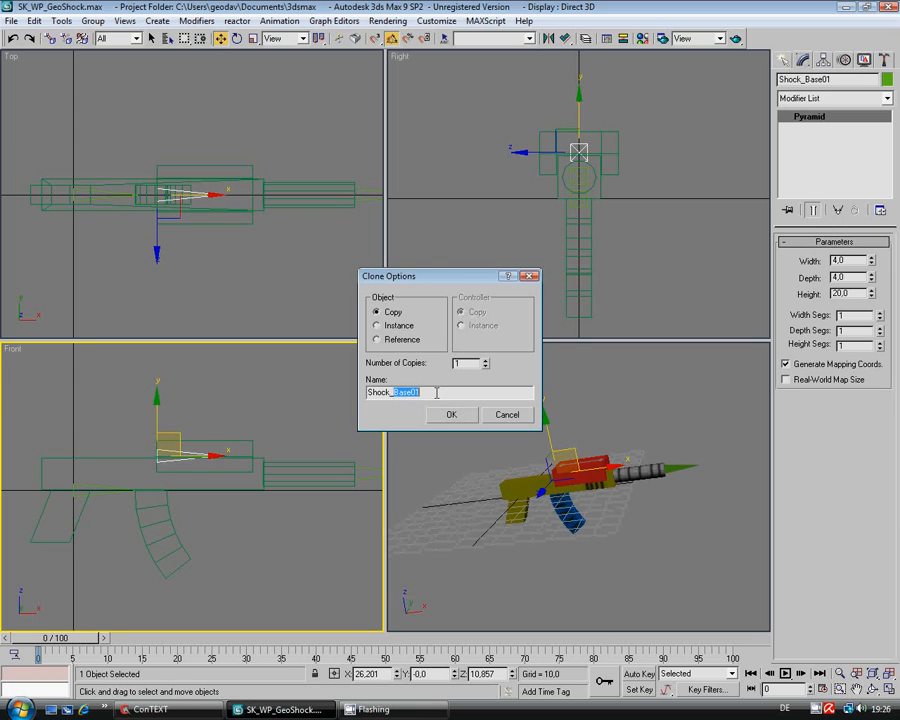
pyautogui.write('Slid')
pyautogui.press('Return')
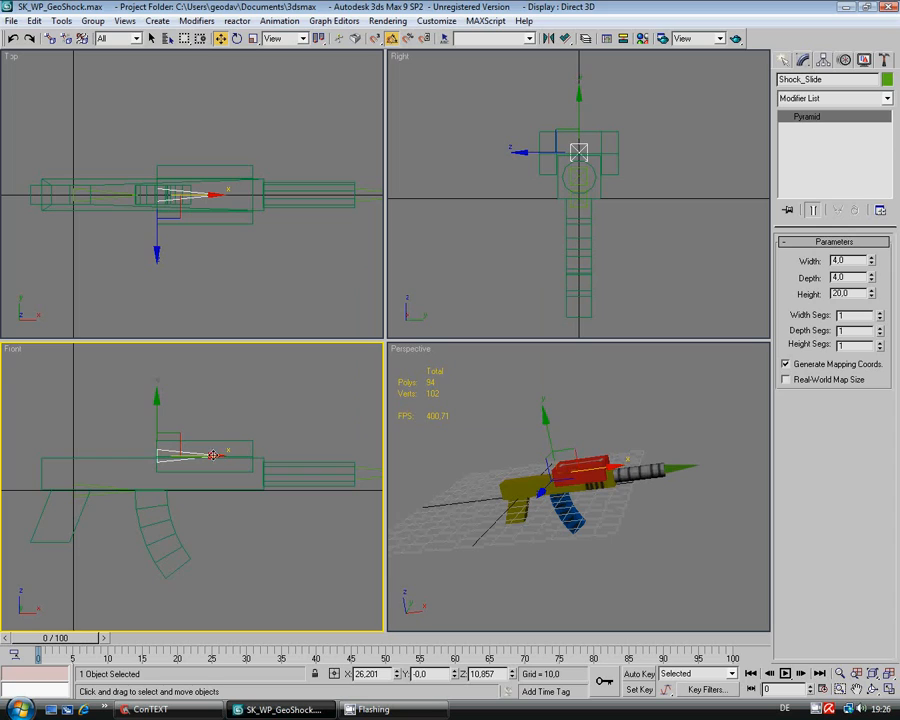
pyautogui.moveTo(211, 456); pyautogui.dragTo(212, 456)
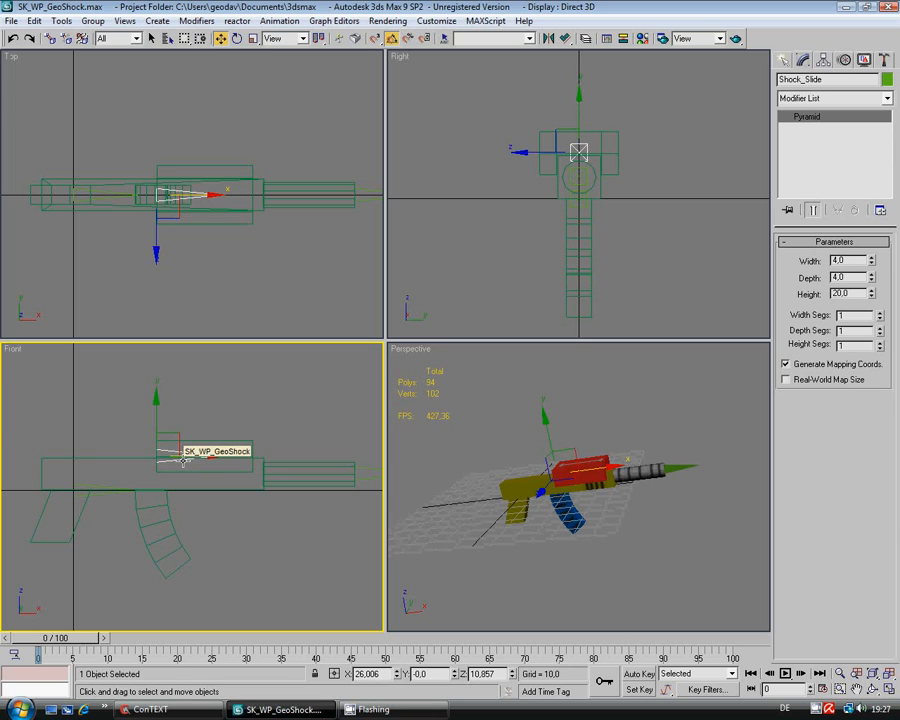
# - Copy Shock_Base straight up to about Z 6.65 in the Front view and name the copy Shock_Anim
pyautogui.click(101, 493)
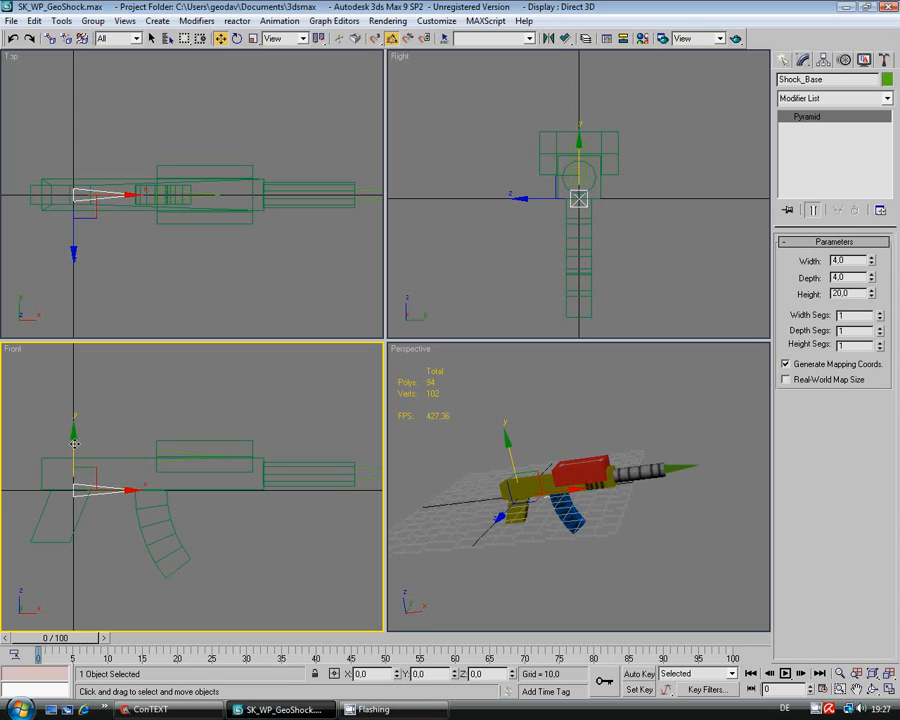
pyautogui.keyDown('shift'); pyautogui.moveTo(74, 442); pyautogui.dragTo(75, 422); pyautogui.keyUp('shift')
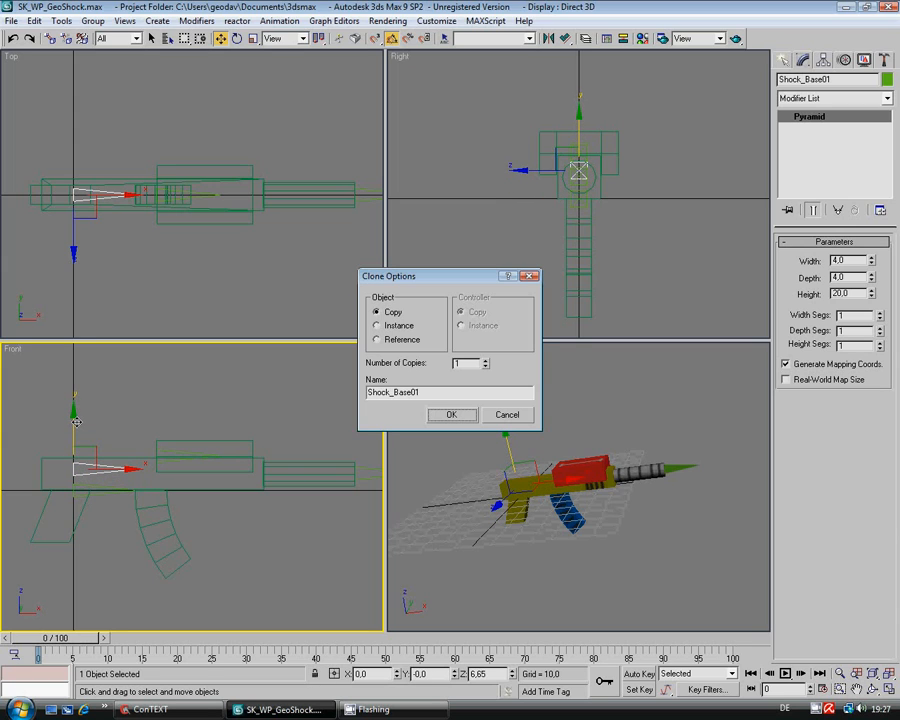
pyautogui.moveTo(395, 392); pyautogui.dragTo(425, 393)
pyautogui.write('Anim')
pyautogui.press('Return')
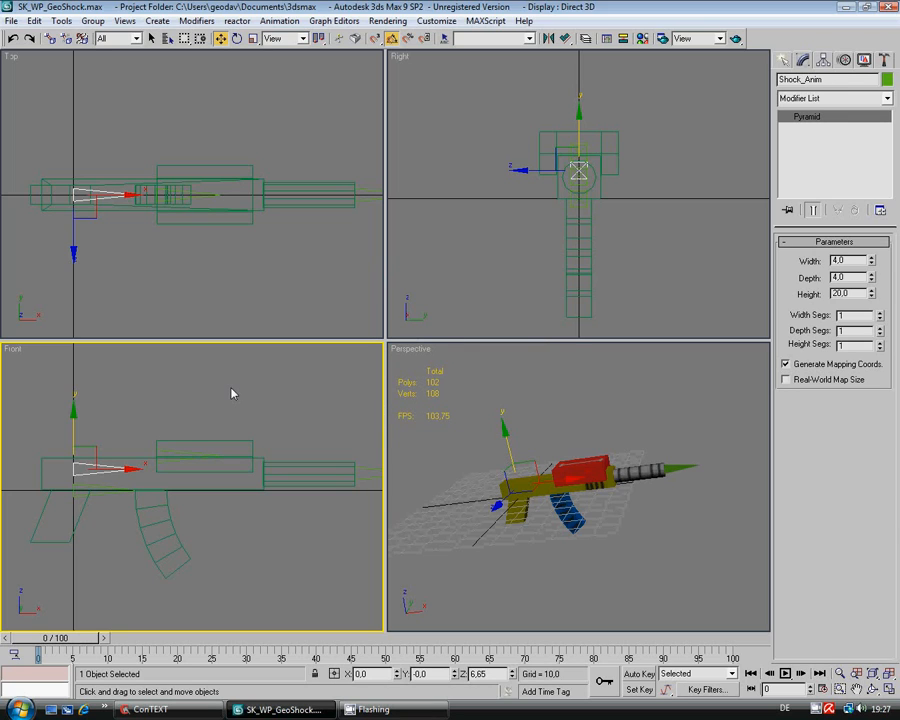
# - Hide the SK_WP_GeoShock weapon mesh so only the pyramid bones are displayed
pyautogui.click(265, 481)
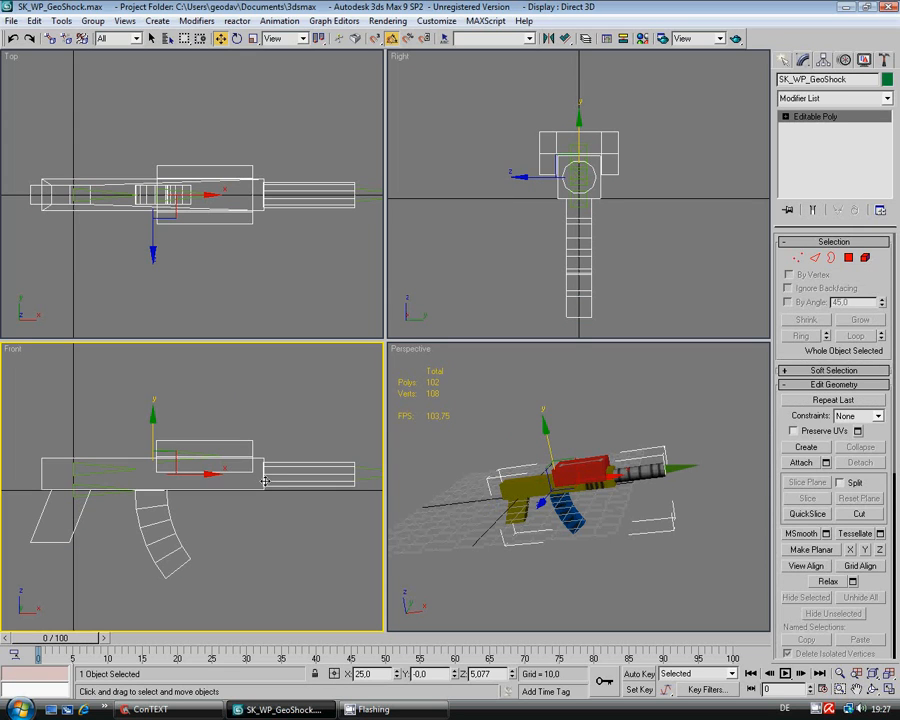
pyautogui.rightClick(265, 481)
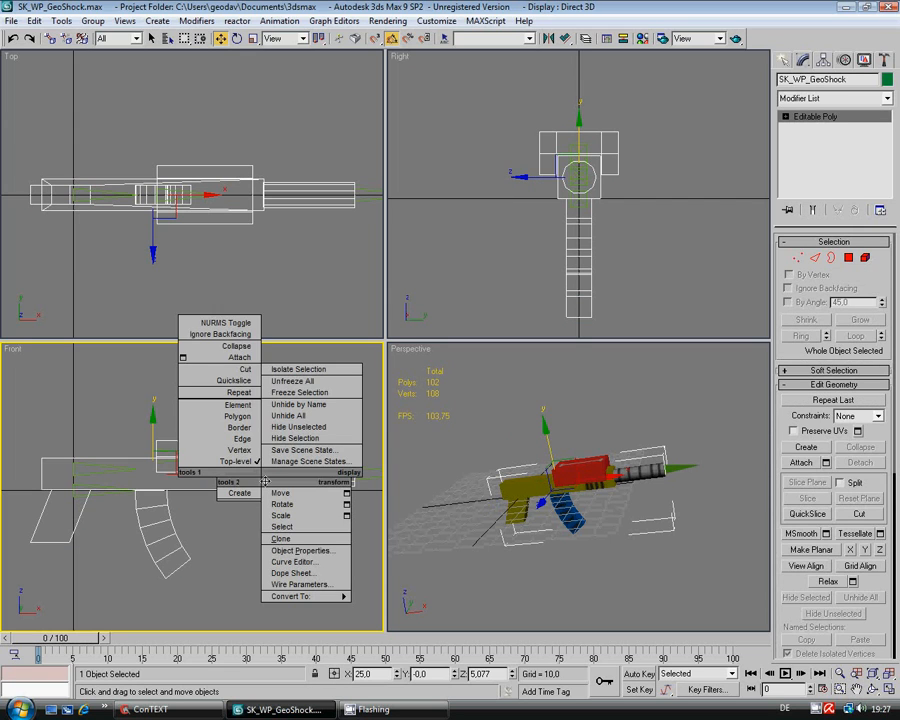
pyautogui.click(282, 438)
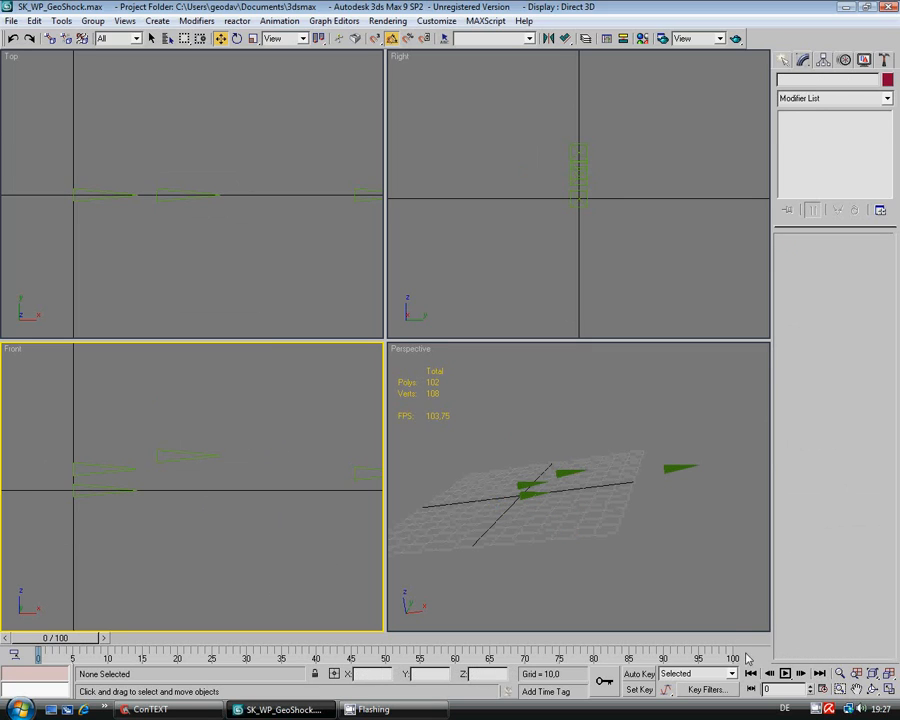
pyautogui.hotkey('ctrl', 'shift', 'z')
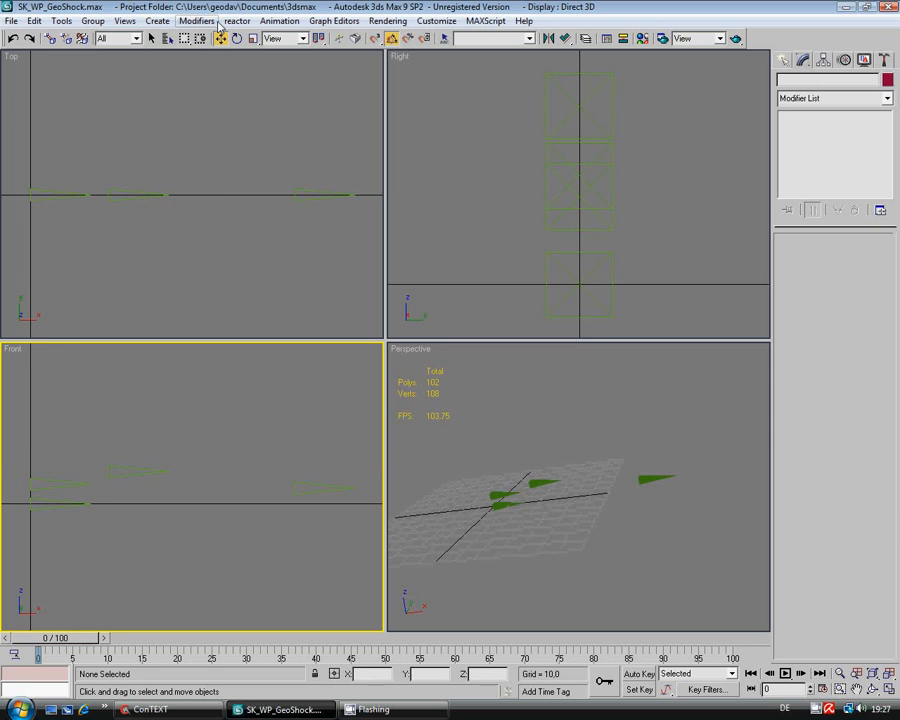
# - Link Shock_Fire to Shock_Base, Shock_Slide to Shock_Anim, and Shock_Anim to Shock_Base as parents
pyautogui.click(50, 38)
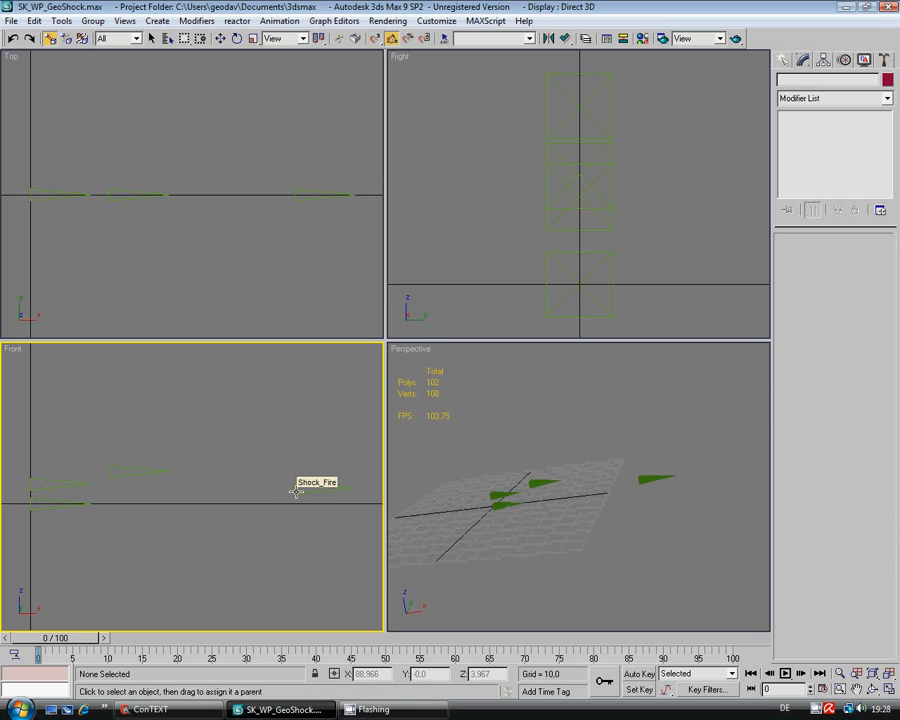
pyautogui.moveTo(296, 491); pyautogui.dragTo(44, 503)
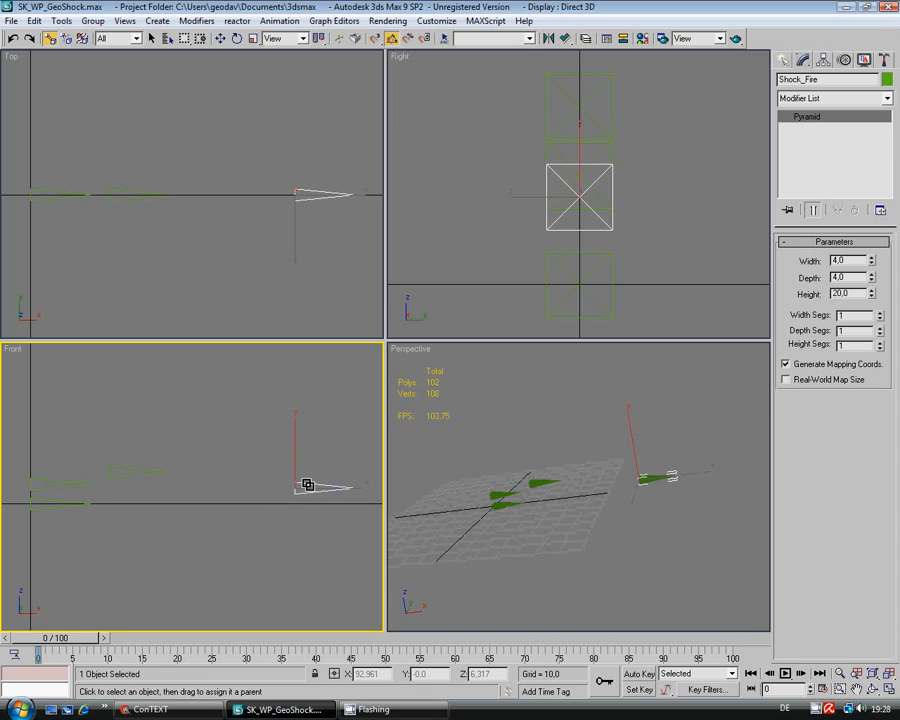
pyautogui.click(127, 466)
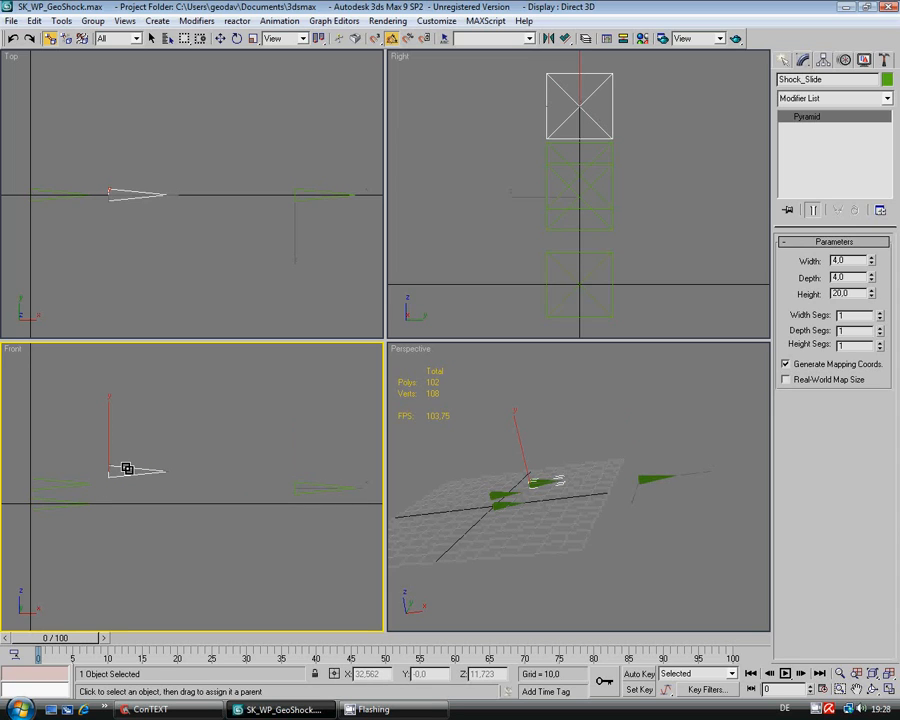
pyautogui.moveTo(127, 468); pyautogui.dragTo(40, 477)
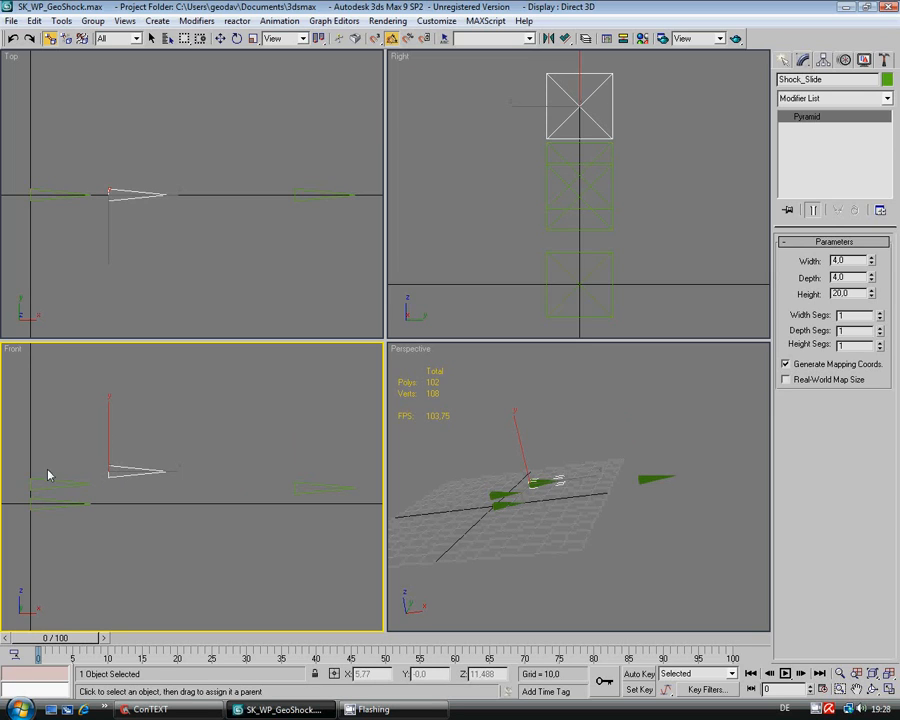
pyautogui.click(31, 483)
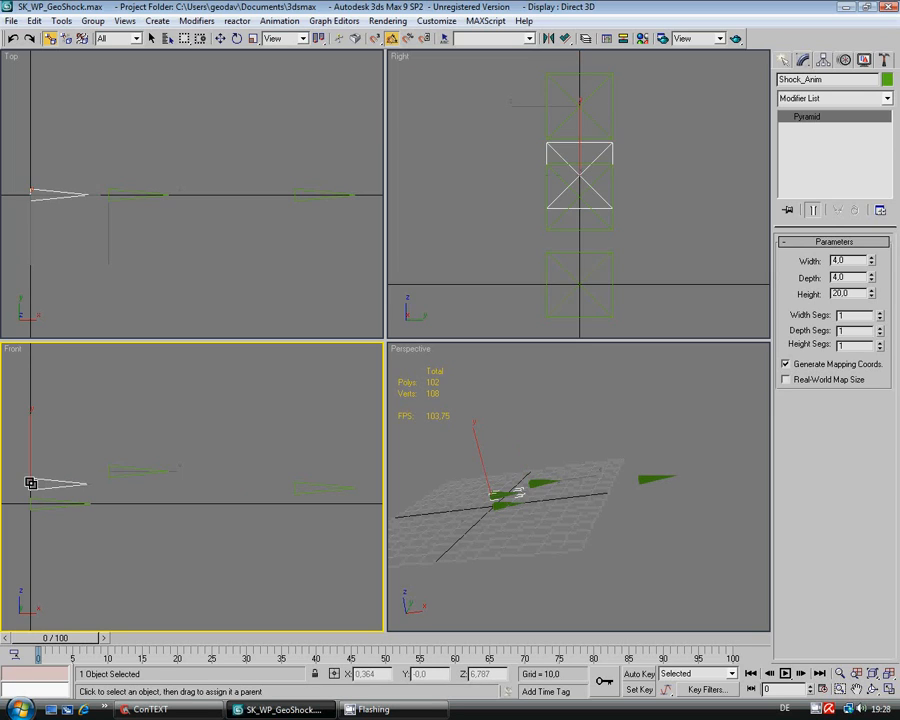
pyautogui.moveTo(31, 483); pyautogui.dragTo(36, 504)
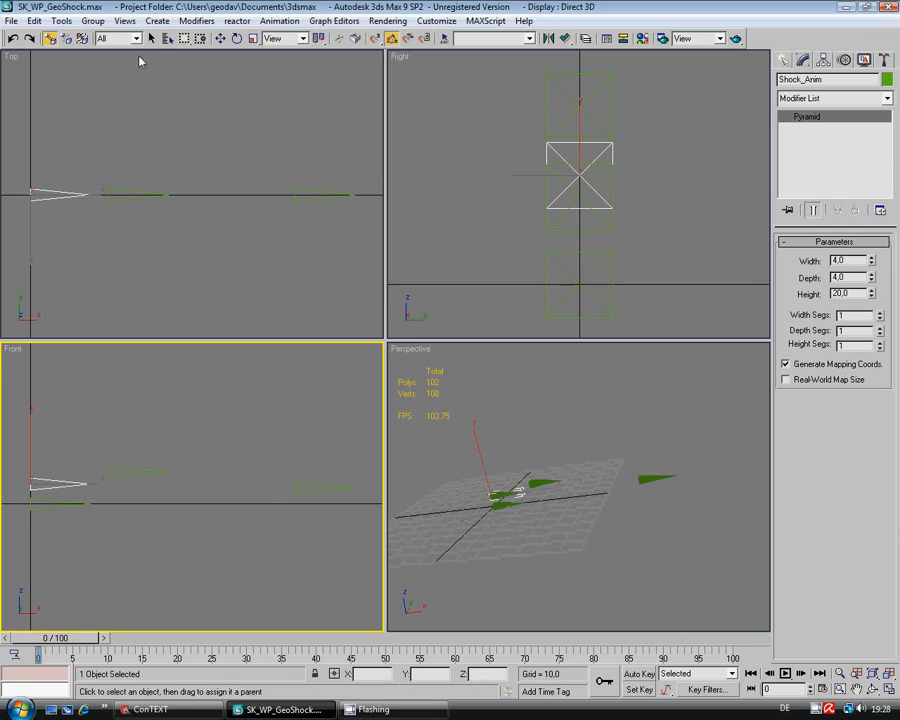
# - Check the parent-child hierarchy of the Shock bones in the list of scene objects
pyautogui.click(153, 38)
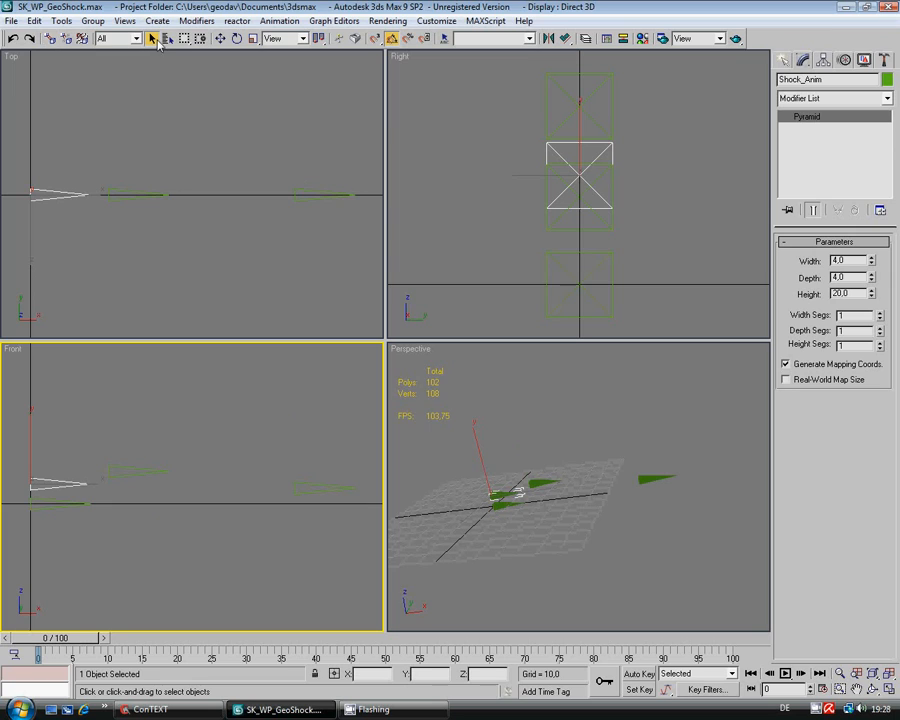
pyautogui.click(167, 38)
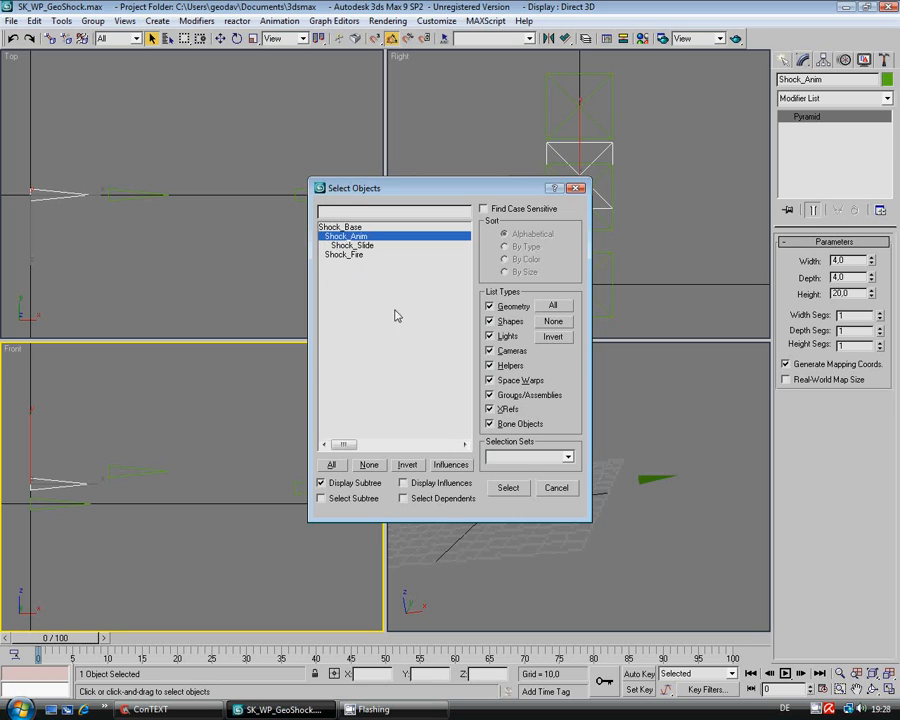
pyautogui.click(512, 488)
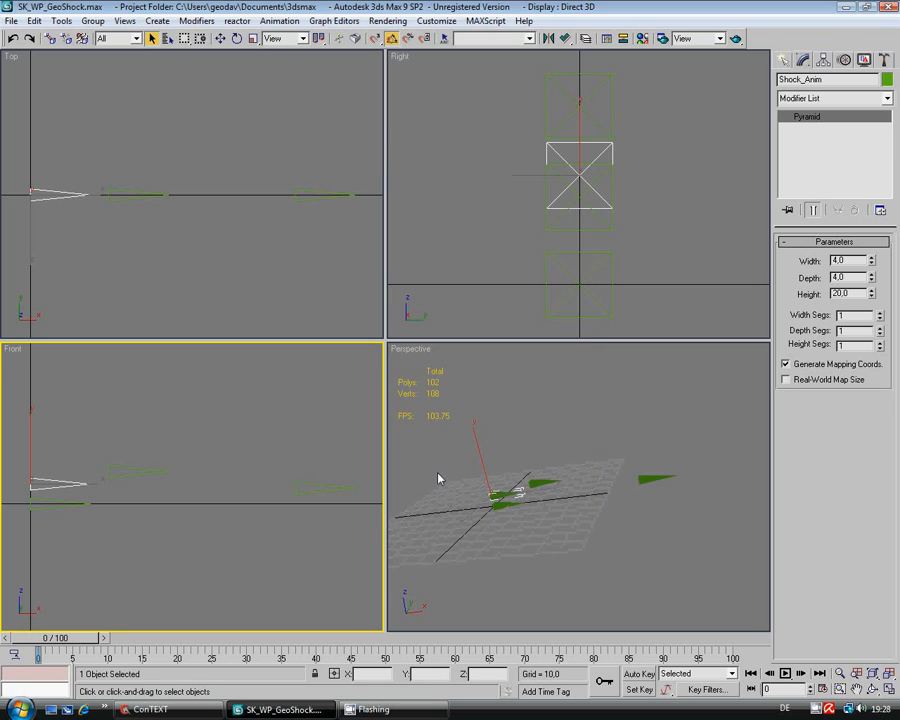
# - Unhide all objects and fit the whole weapon in every viewport
pyautogui.rightClick(290, 451)
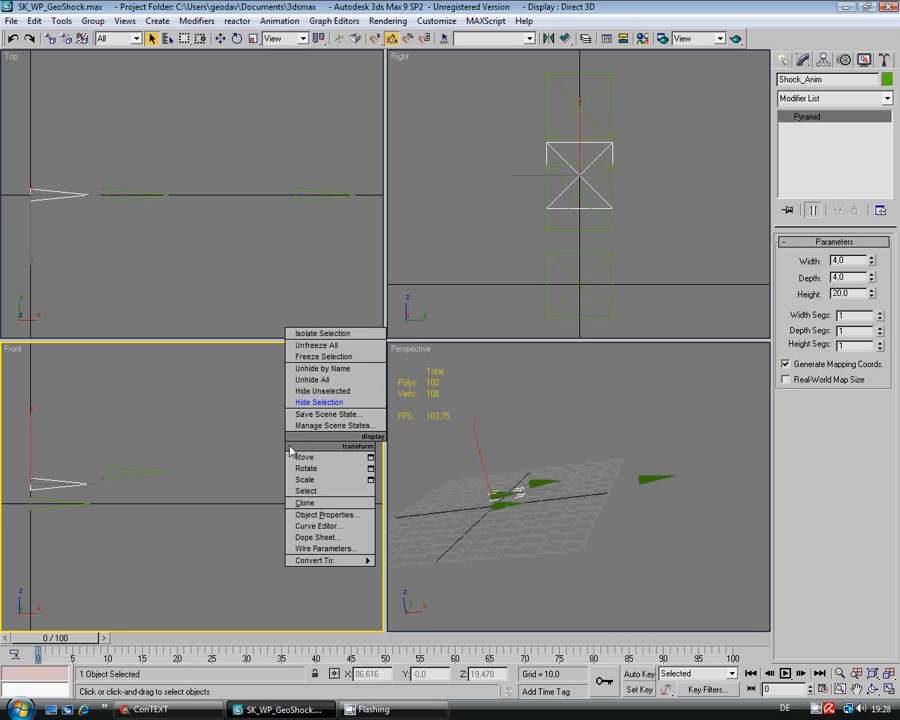
pyautogui.click(313, 380)
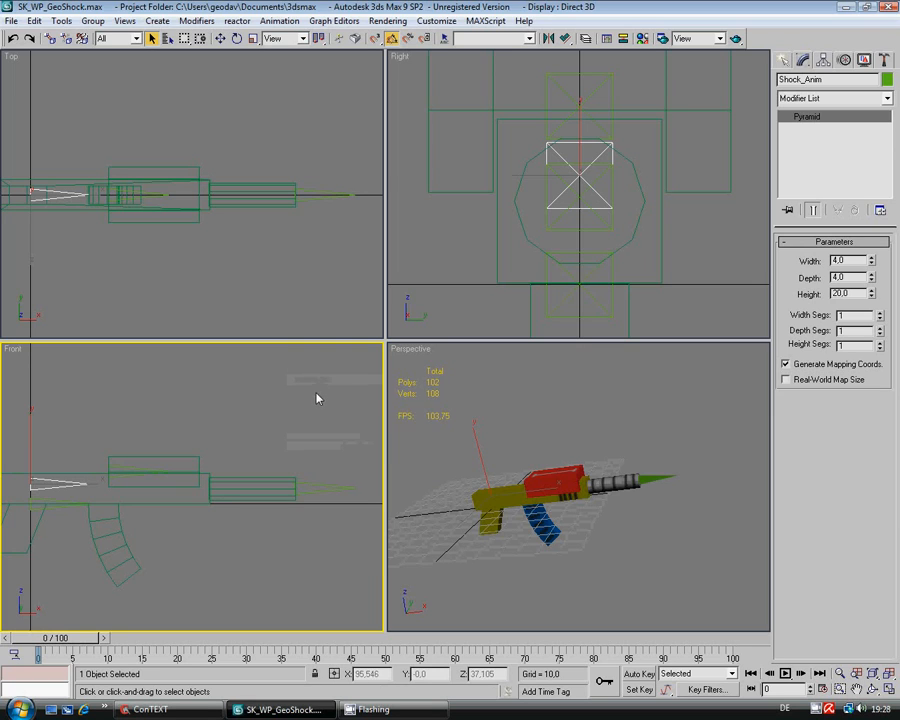
pyautogui.click(888, 675)
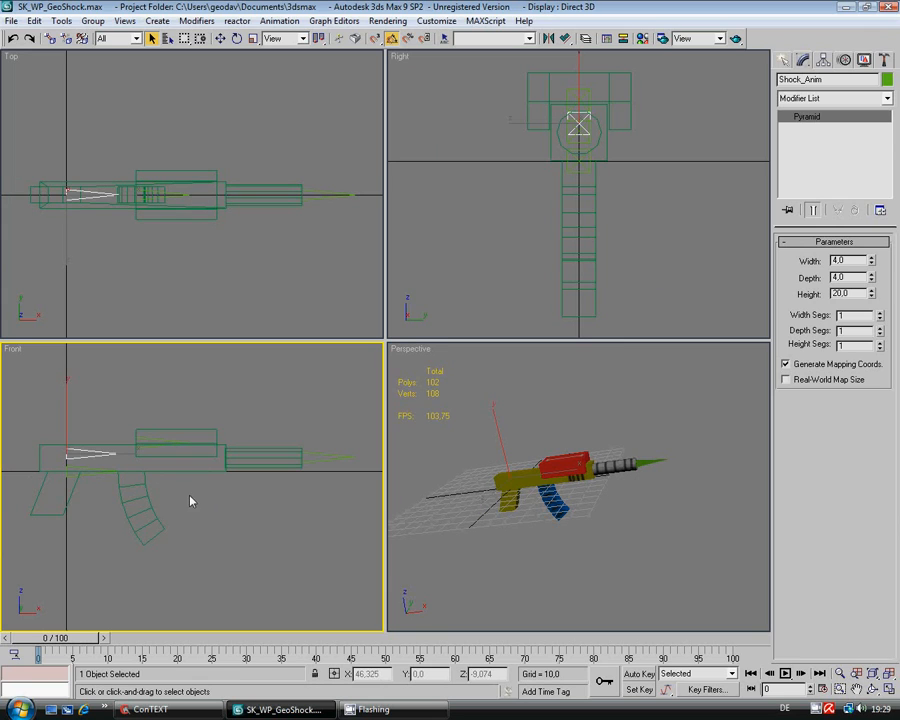
# - Apply a Skin modifier to the SK_WP_GeoShock weapon mesh
pyautogui.click(225, 466)
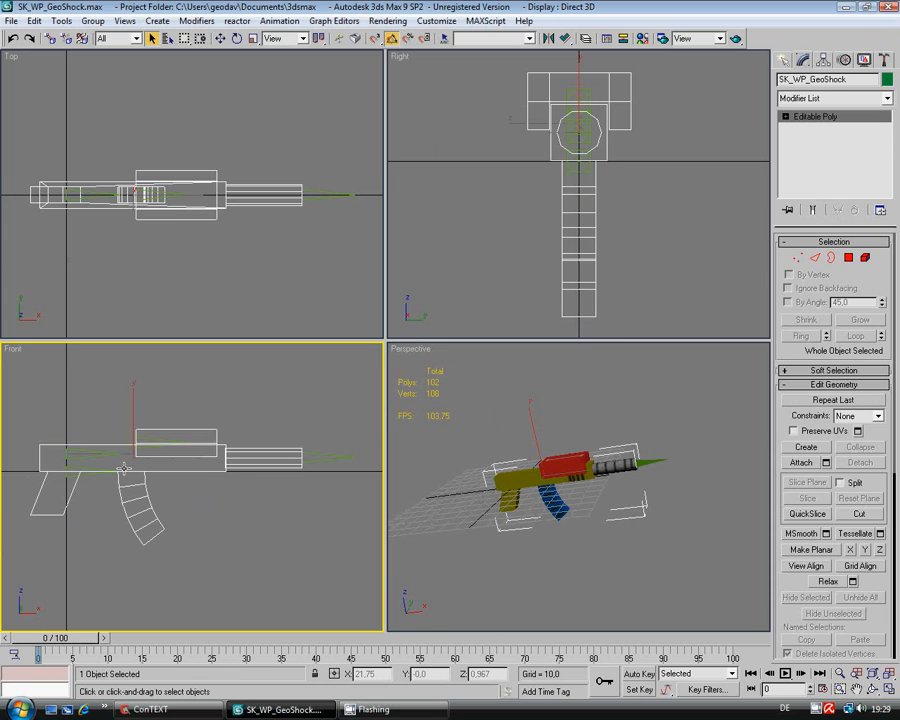
pyautogui.click(887, 98)
pyautogui.scroll(-12, 845, 507)
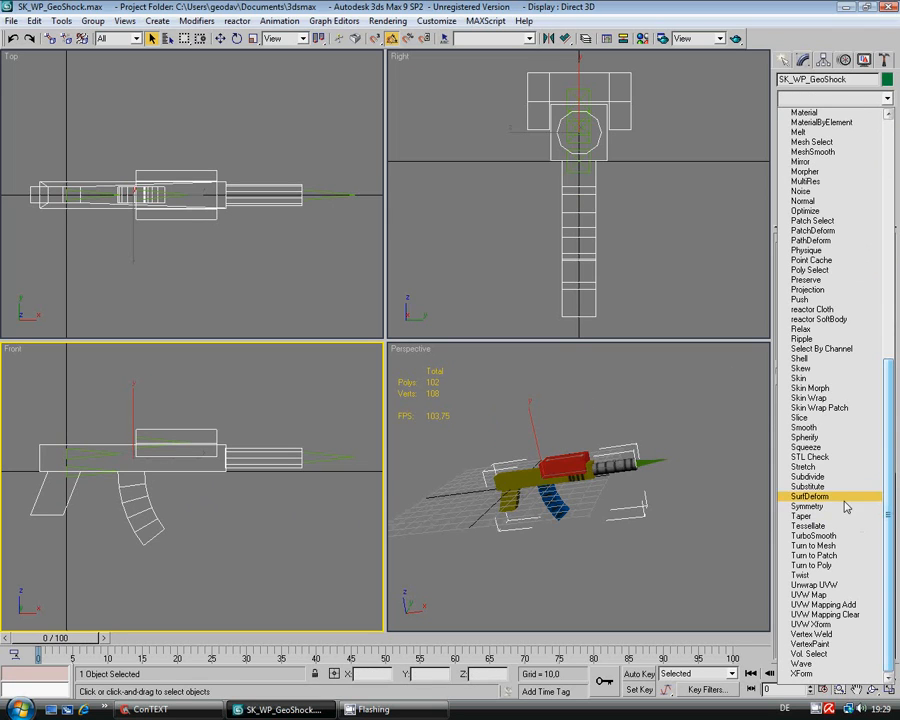
pyautogui.click(843, 378)
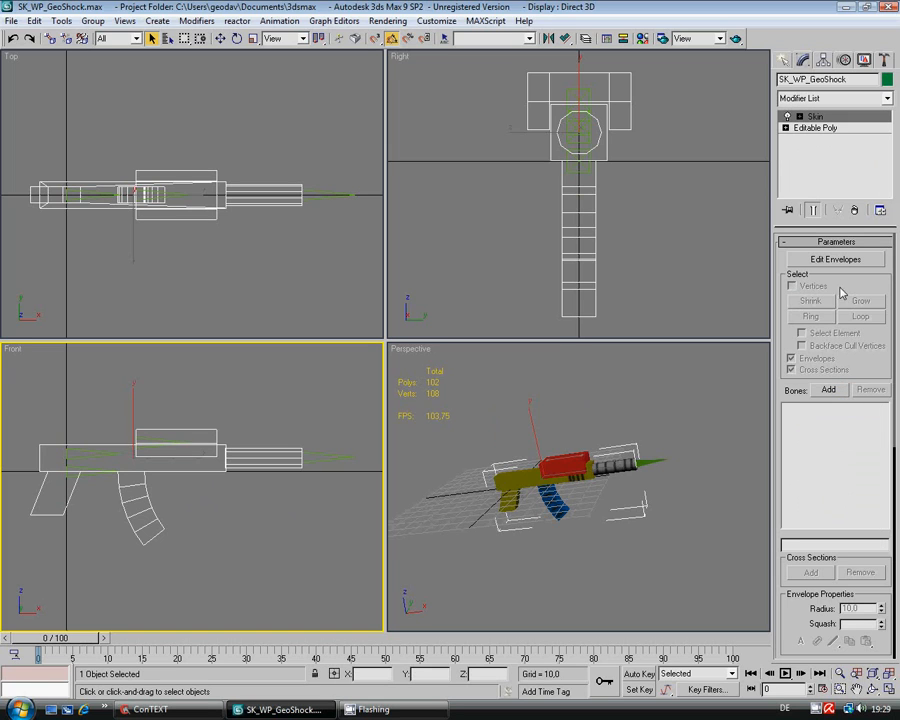
# - Add Shock_Base, Shock_Anim, Shock_Slide and Shock_Fire as bones of the Skin modifier
pyautogui.click(829, 389)
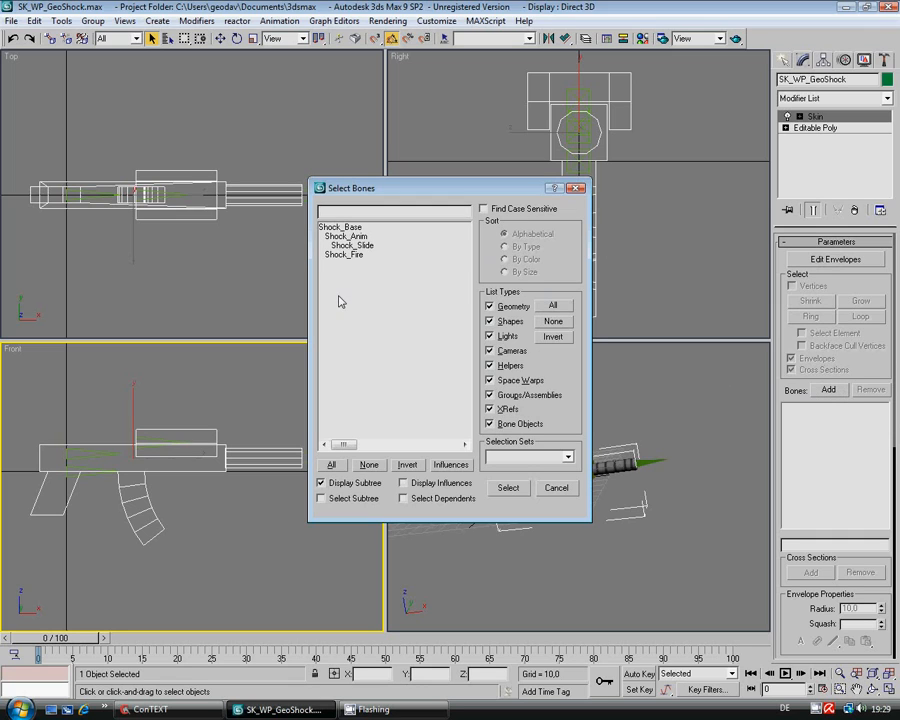
pyautogui.click(332, 465)
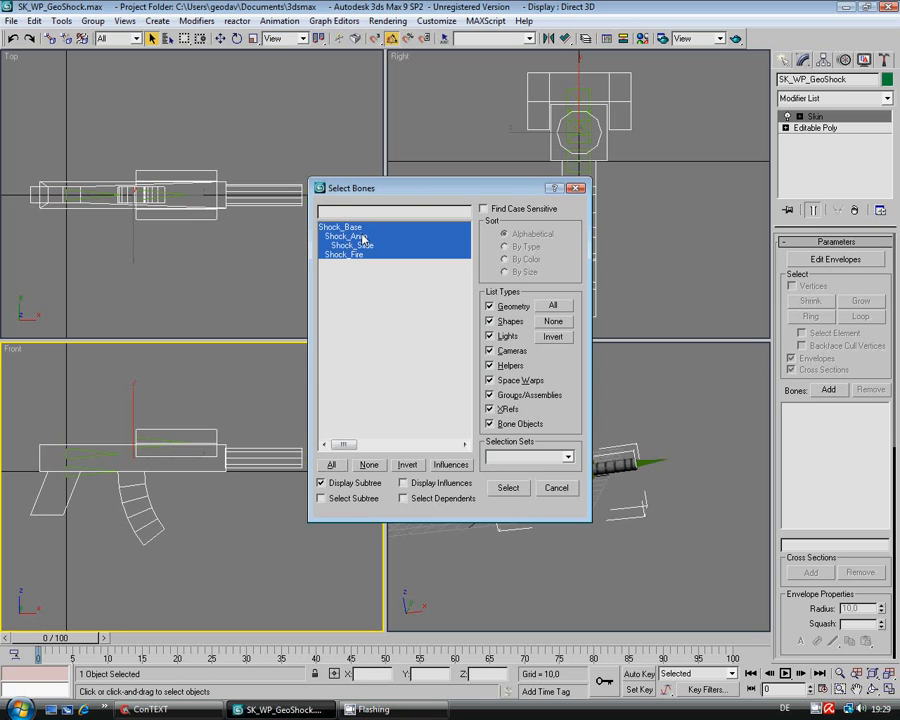
pyautogui.click(509, 492)
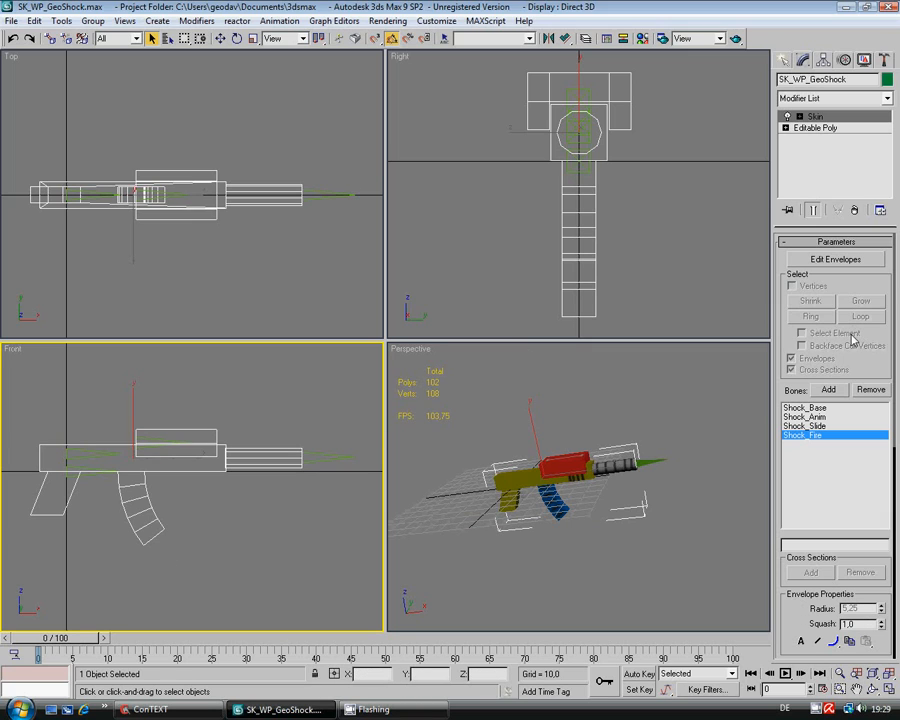
# - Enable envelope editing with vertex selection in the Skin modifier and open the Weight Tool
pyautogui.click(850, 262)
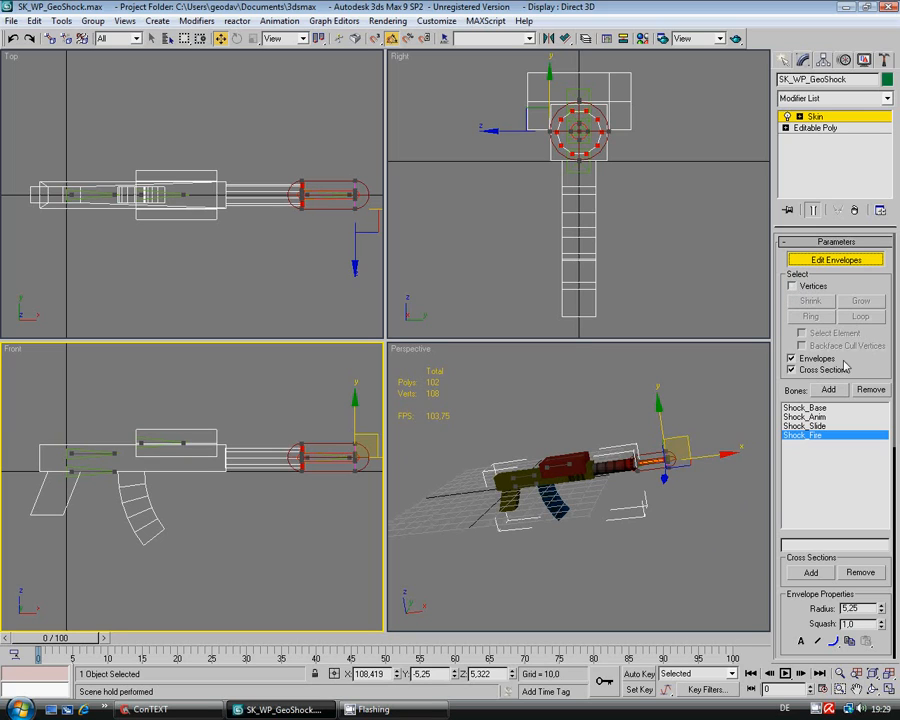
pyautogui.click(793, 287)
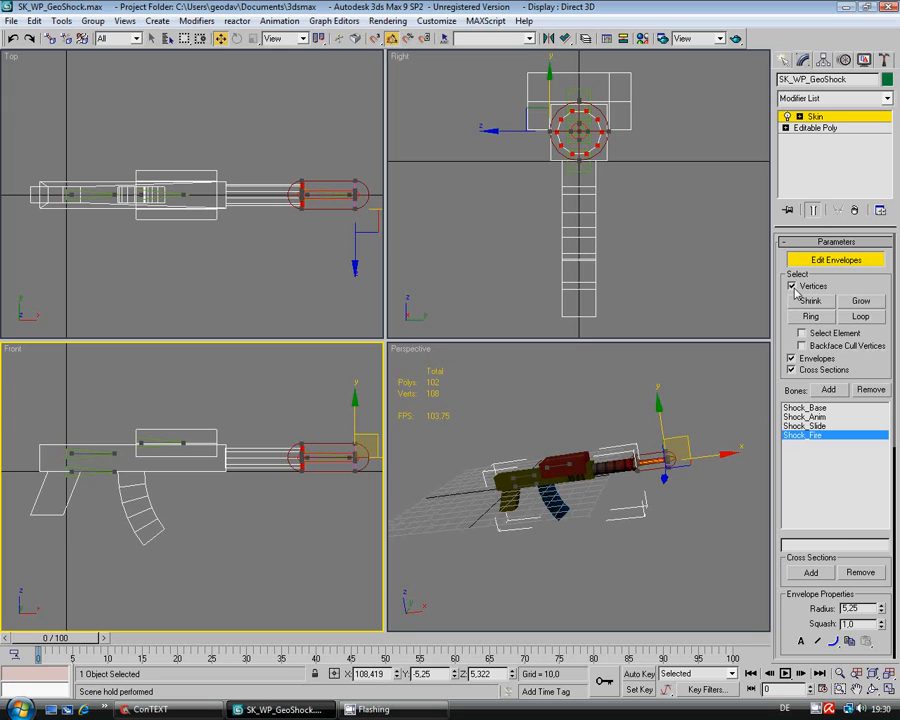
pyautogui.scroll(-5, 797, 545)
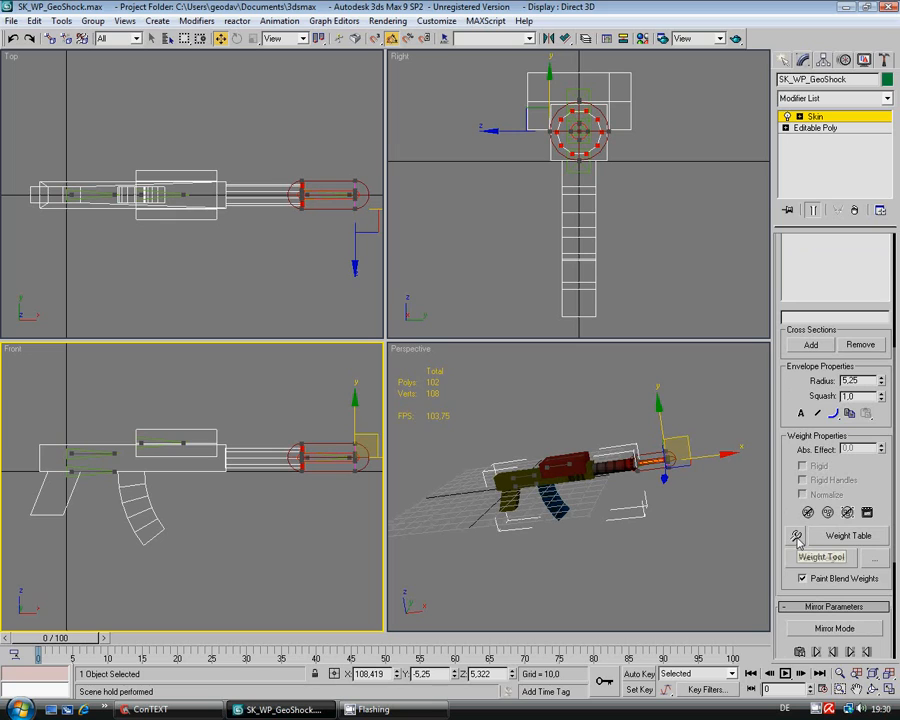
pyautogui.click(797, 538)
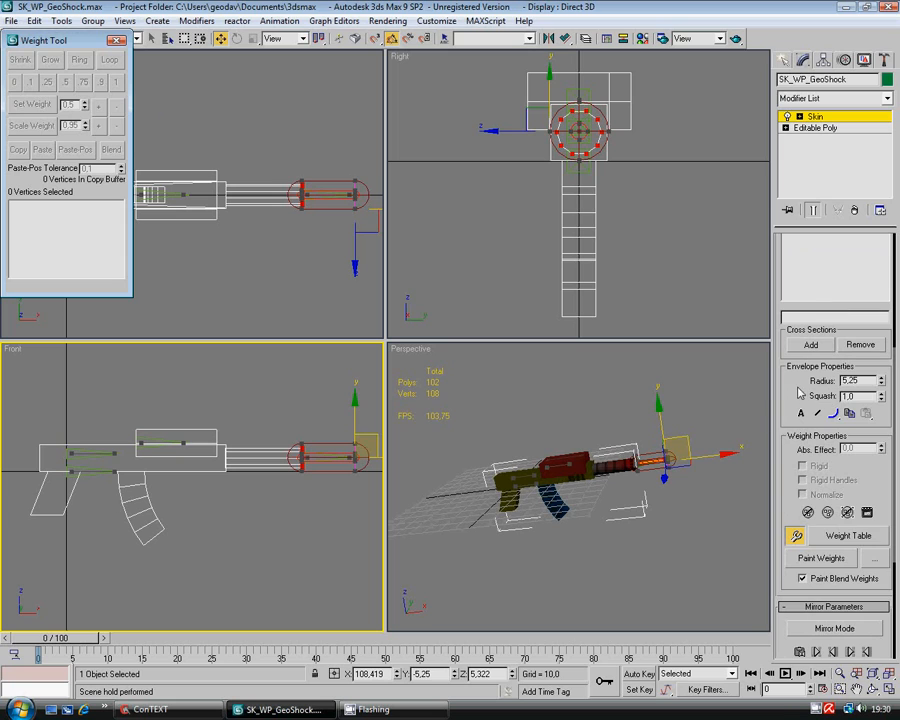
pyautogui.scroll(5, 797, 572)
pyautogui.scroll(2, 797, 572)
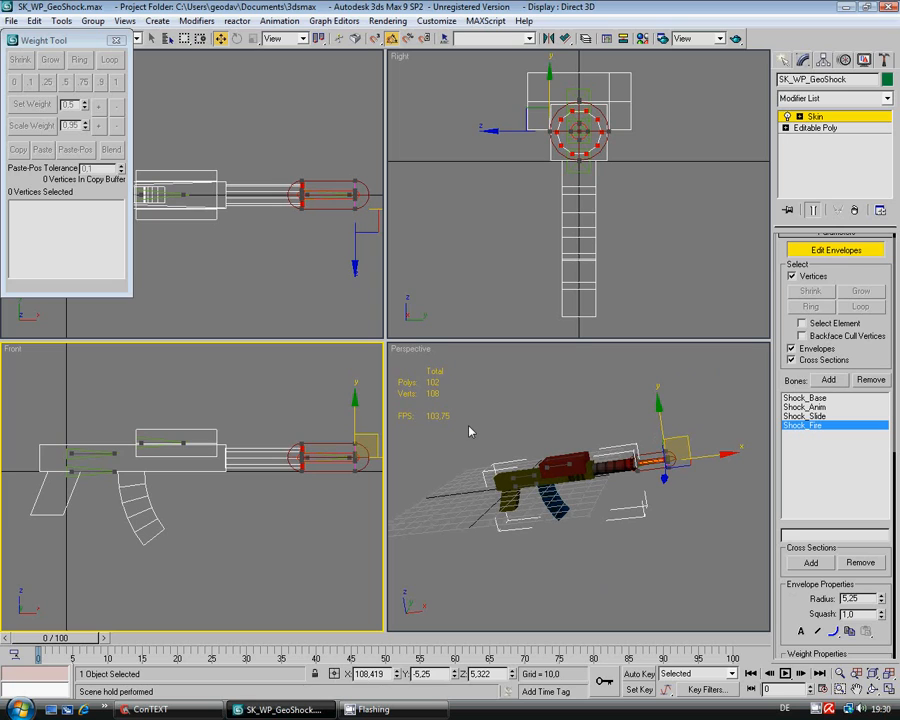
# - Select the weapon's vertices in the Perspective view and give them full weight 1 on the Shock_Base bone
pyautogui.moveTo(470, 431); pyautogui.dragTo(663, 558)
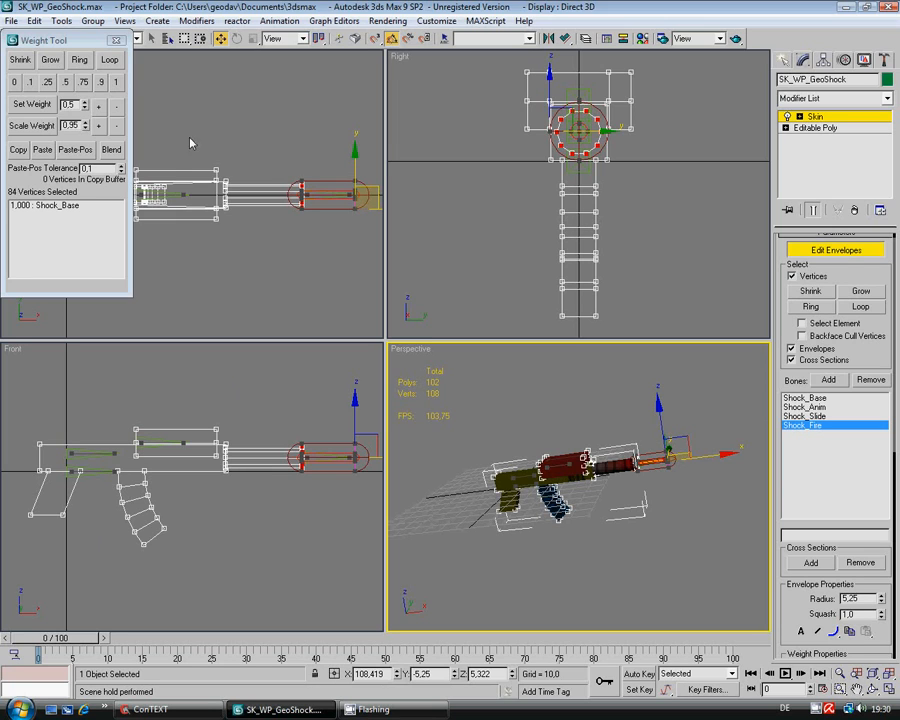
pyautogui.click(806, 399)
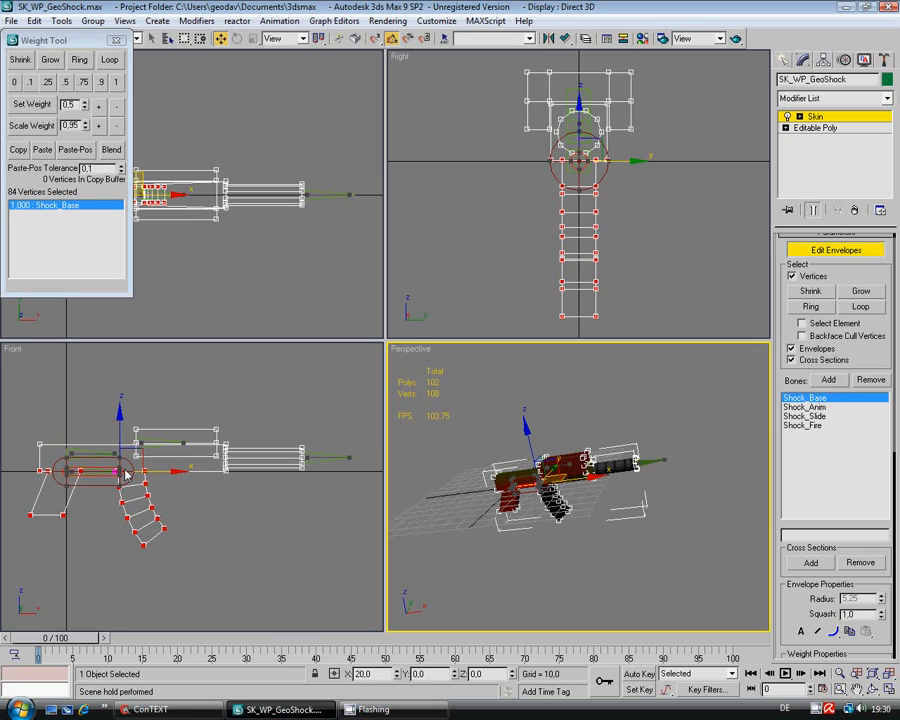
pyautogui.click(116, 82)
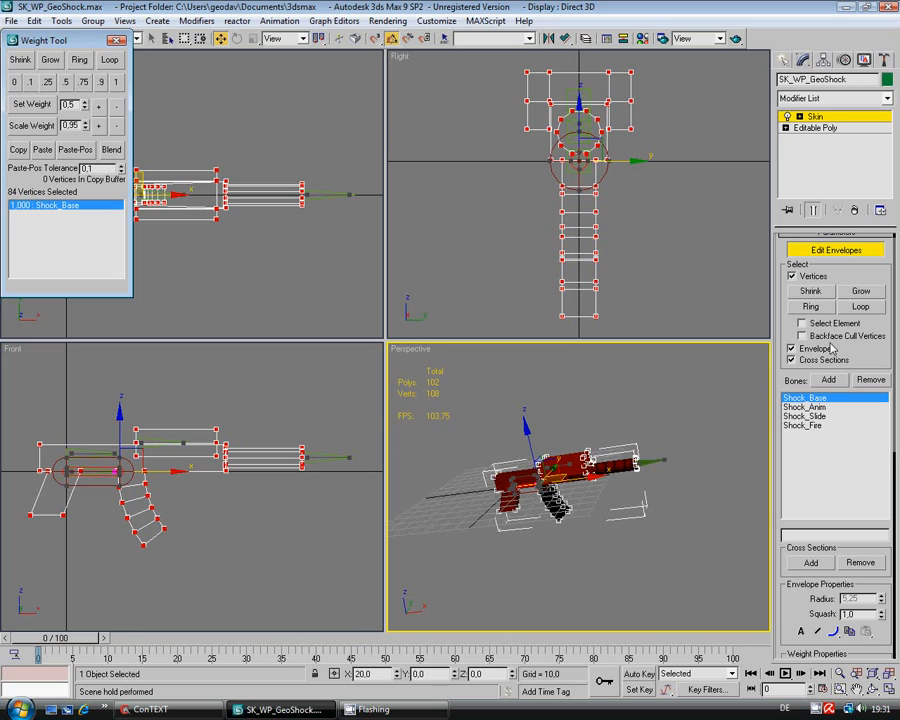
# - With Select Element enabled, weight the upper slide block's vertices fully (1) to Shock_Slide, then close the Weight Tool and end envelope editing
pyautogui.click(802, 324)
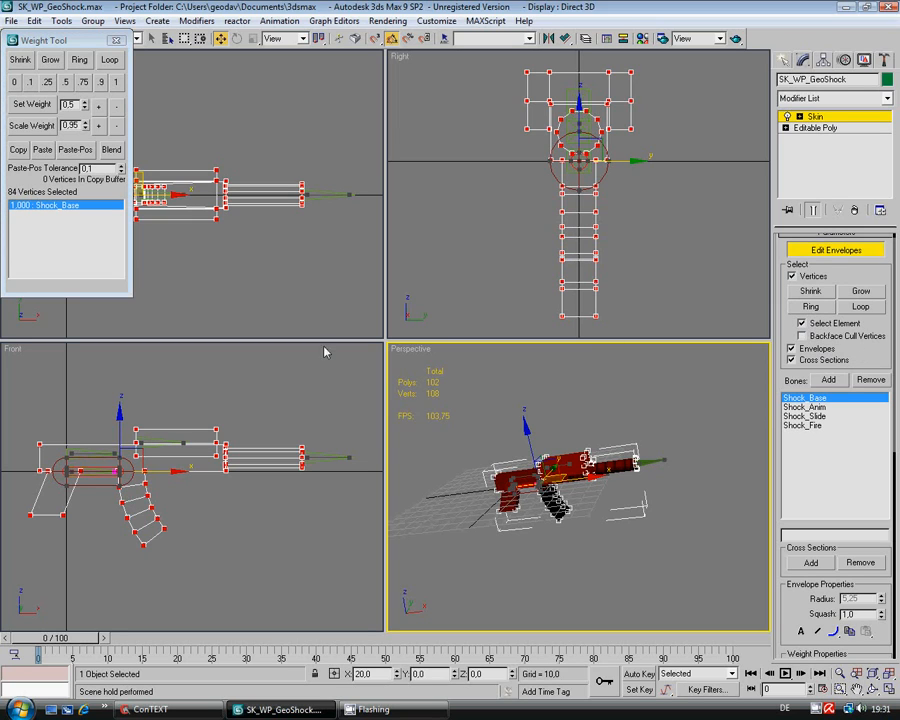
pyautogui.click(222, 417)
pyautogui.moveTo(206, 418); pyautogui.dragTo(230, 440)
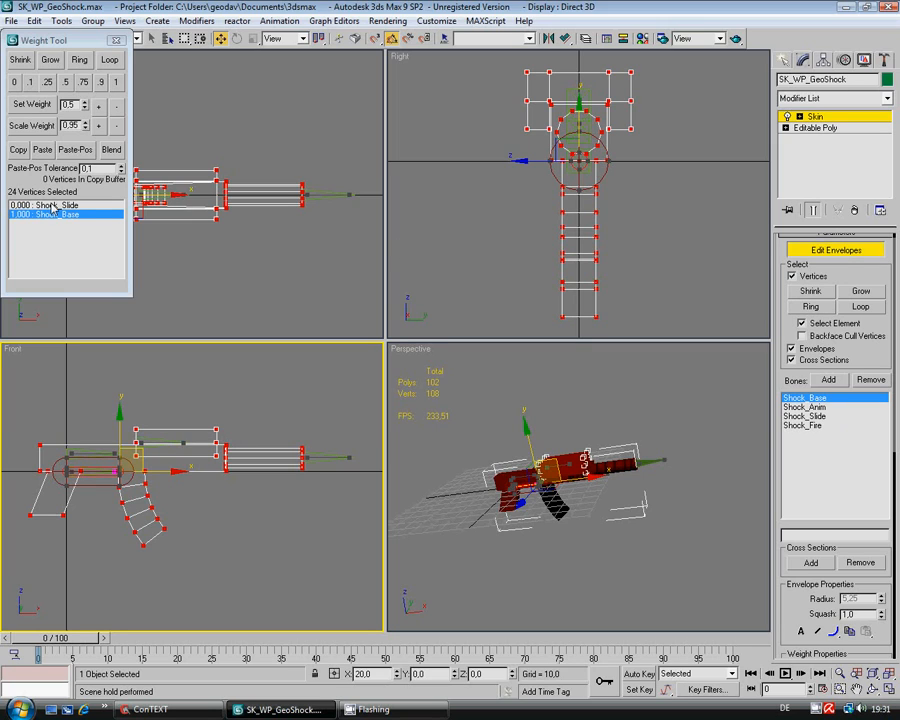
pyautogui.click(808, 417)
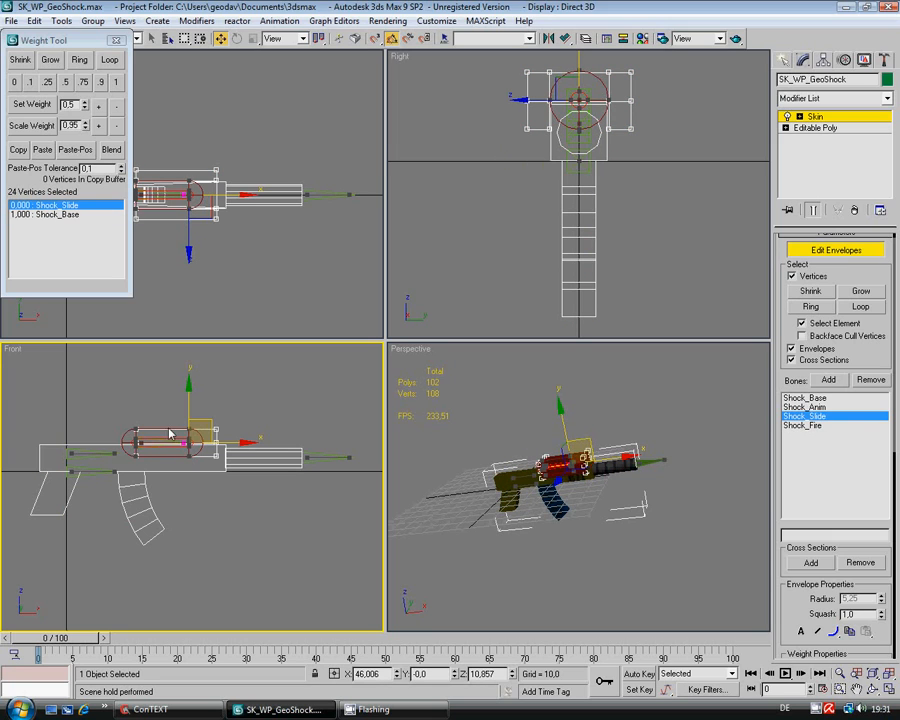
pyautogui.click(115, 84)
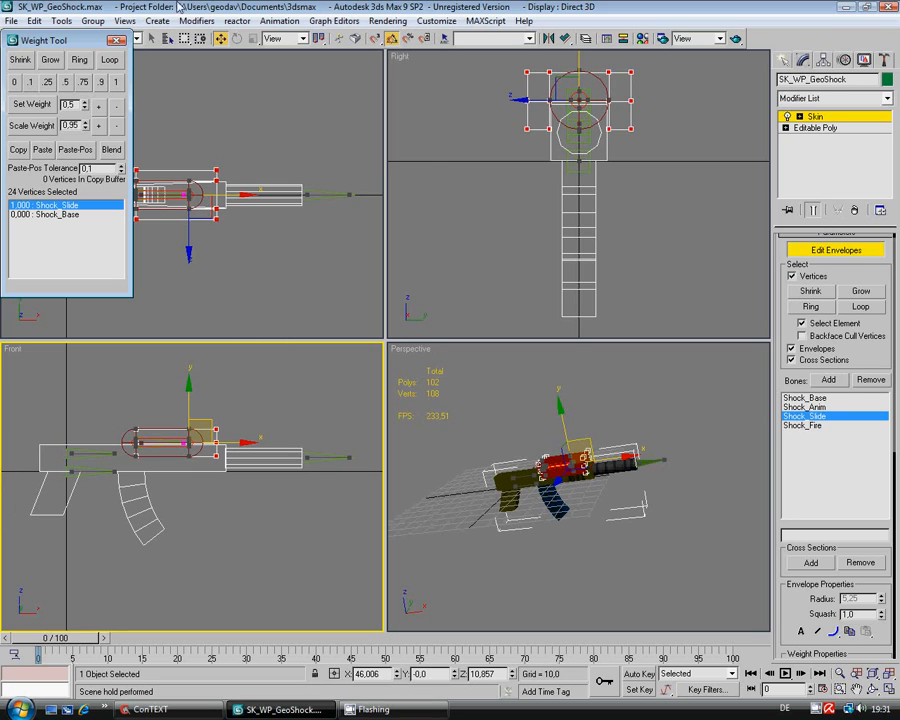
pyautogui.click(117, 42)
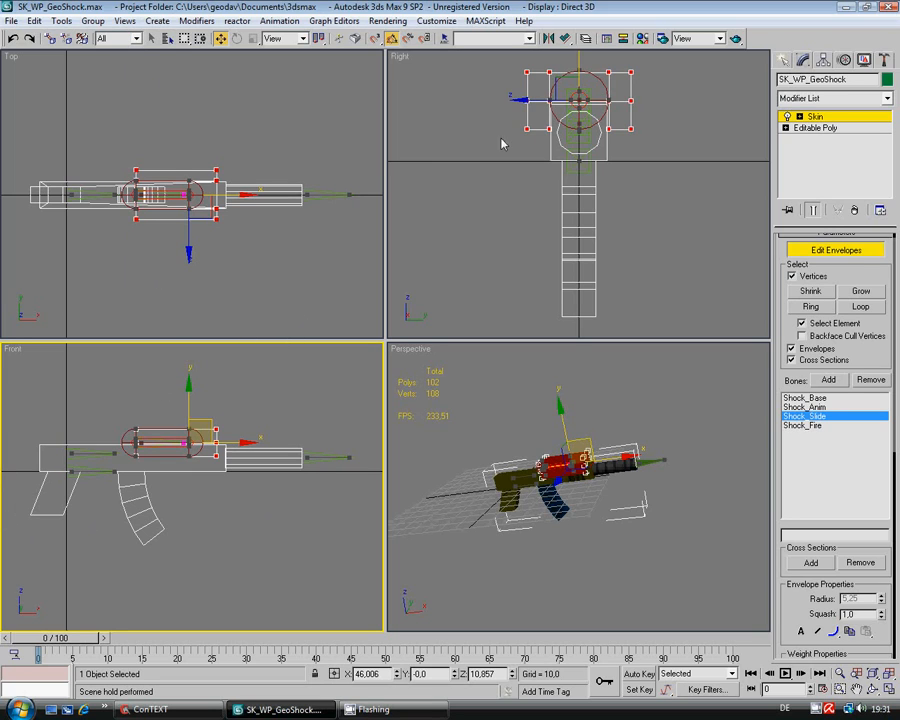
pyautogui.click(832, 252)
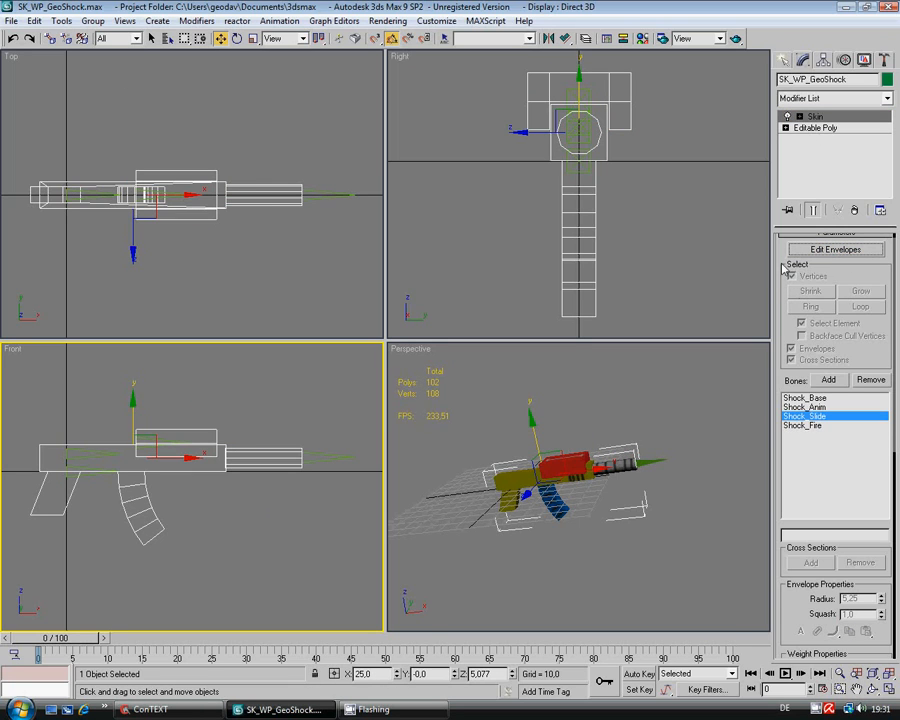
pyautogui.scroll(1, 787, 237)
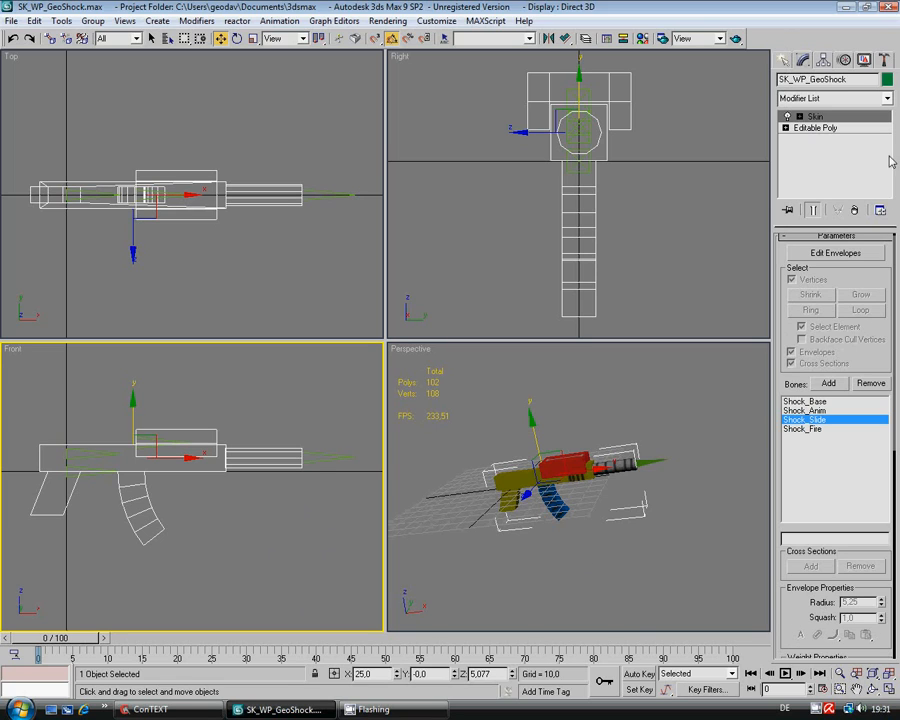
# - Export the skinned weapon mesh and reference pose with the ActorX utility as SK_WP_GeoShock_1P
pyautogui.click(884, 60)
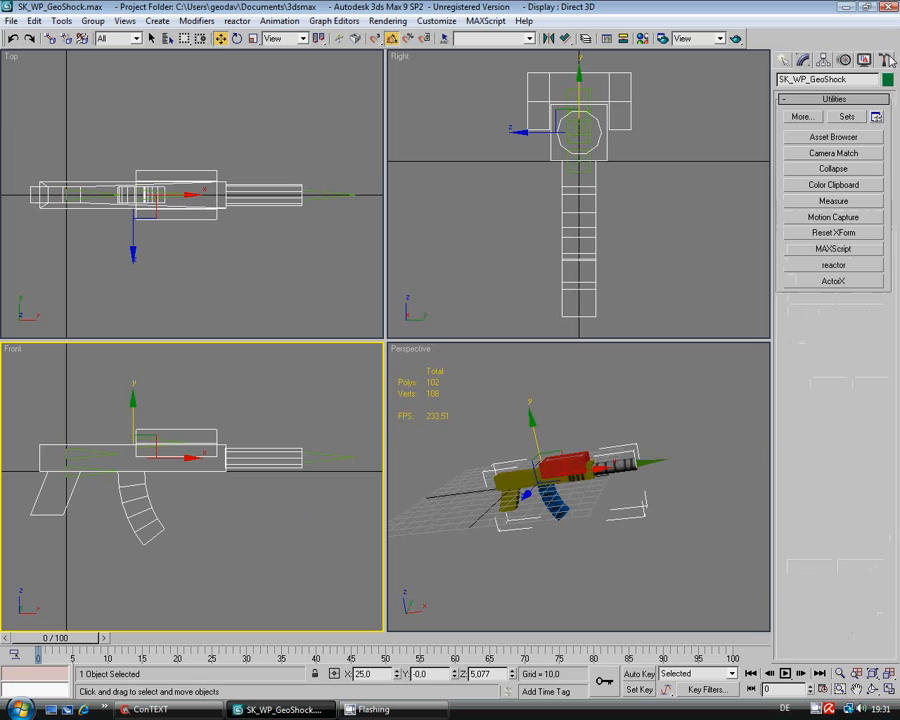
pyautogui.click(833, 282)
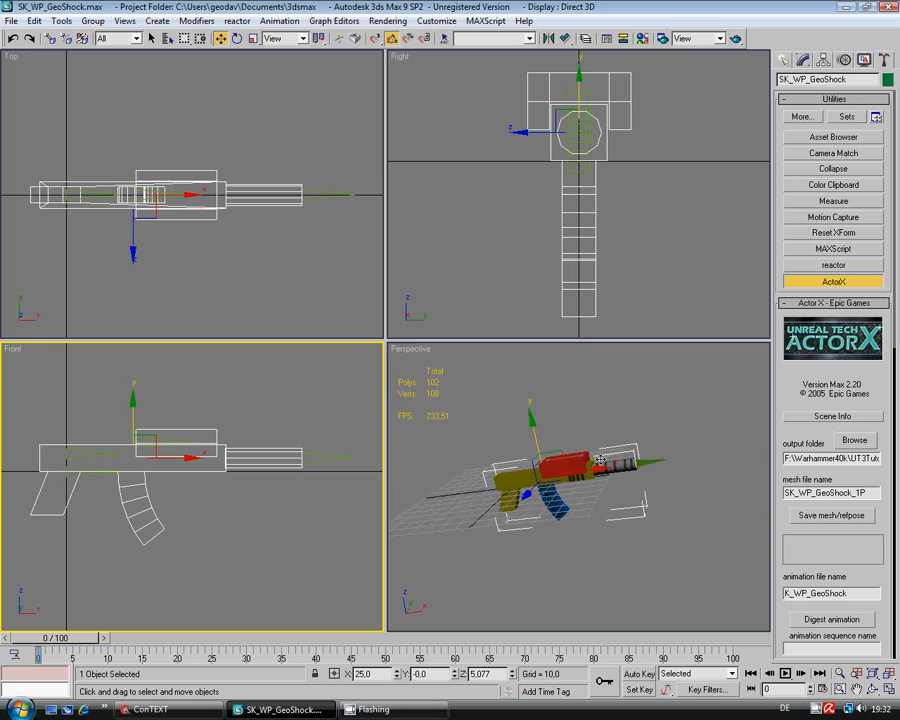
pyautogui.click(832, 516)
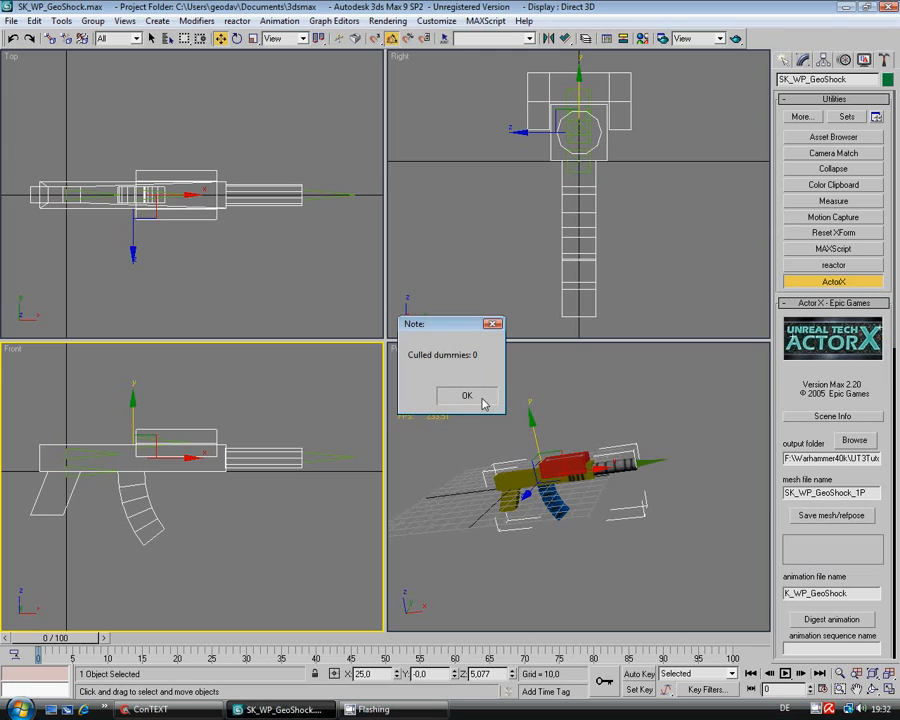
pyautogui.click(483, 404)
pyautogui.click(524, 396)
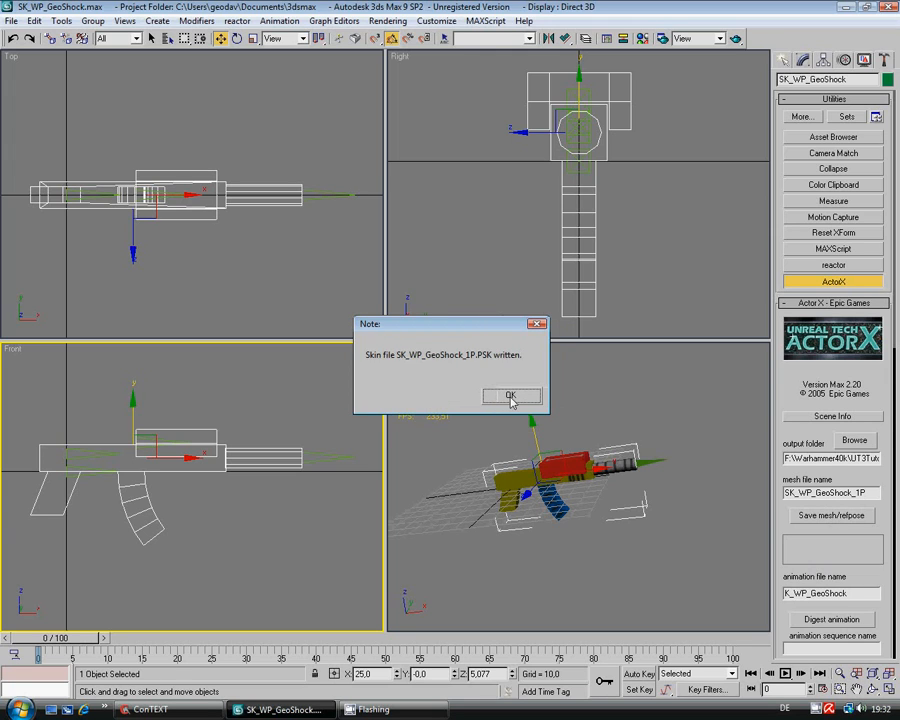
pyautogui.click(514, 398)
# - Check the ActorX skin export options, and export the mesh a second time under the file name SK_WP_GeoShock_3P
pyautogui.moveTo(788, 559); pyautogui.dragTo(803, 189)
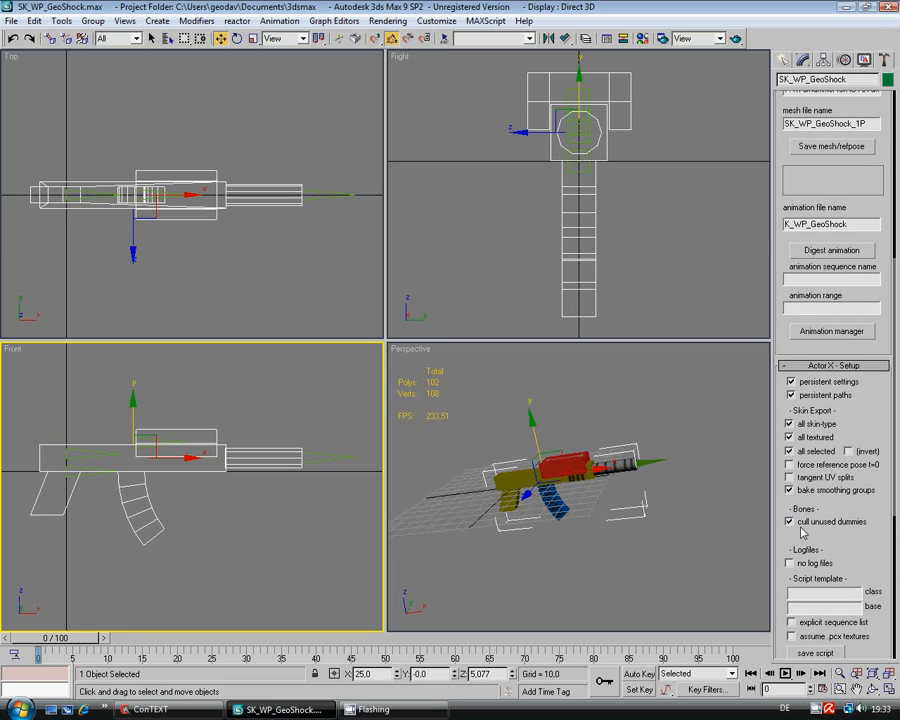
pyautogui.moveTo(871, 399); pyautogui.dragTo(870, 401)
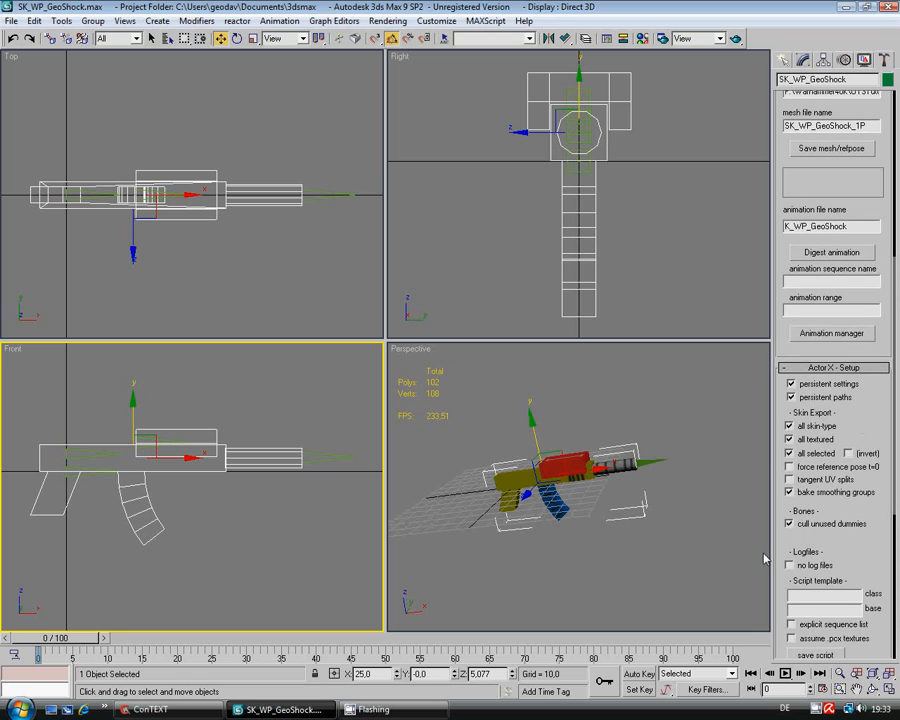
pyautogui.moveTo(878, 339); pyautogui.dragTo(877, 646)
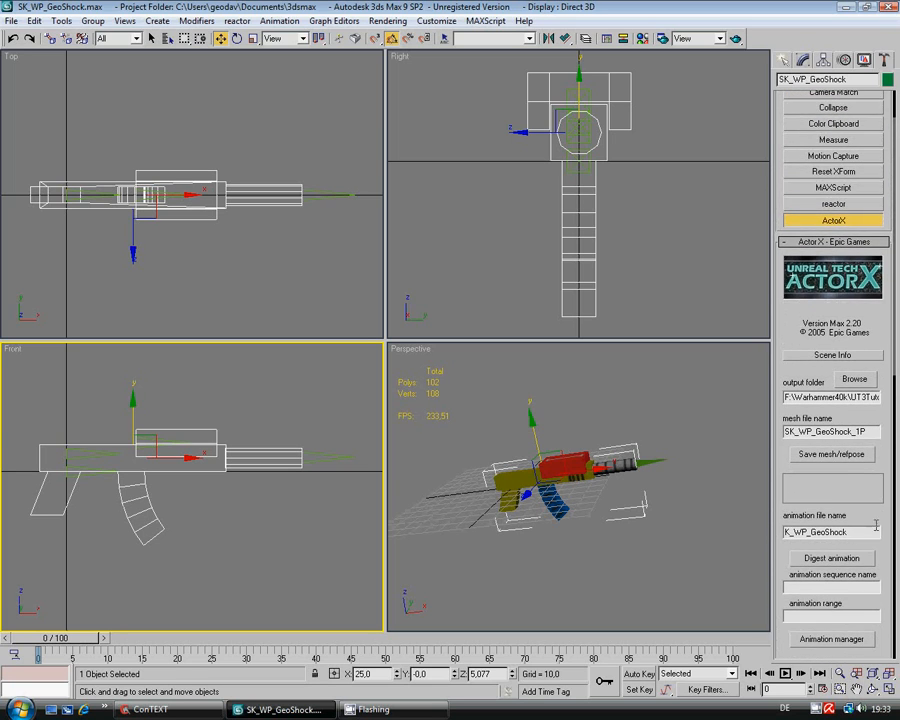
pyautogui.moveTo(866, 485); pyautogui.dragTo(852, 577)
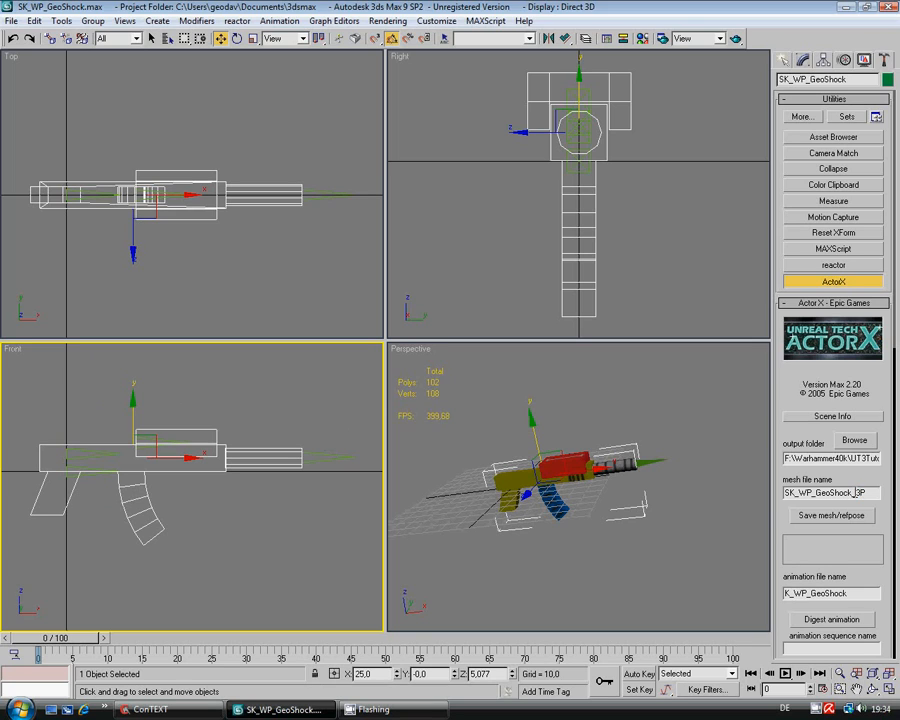
pyautogui.click(838, 517)
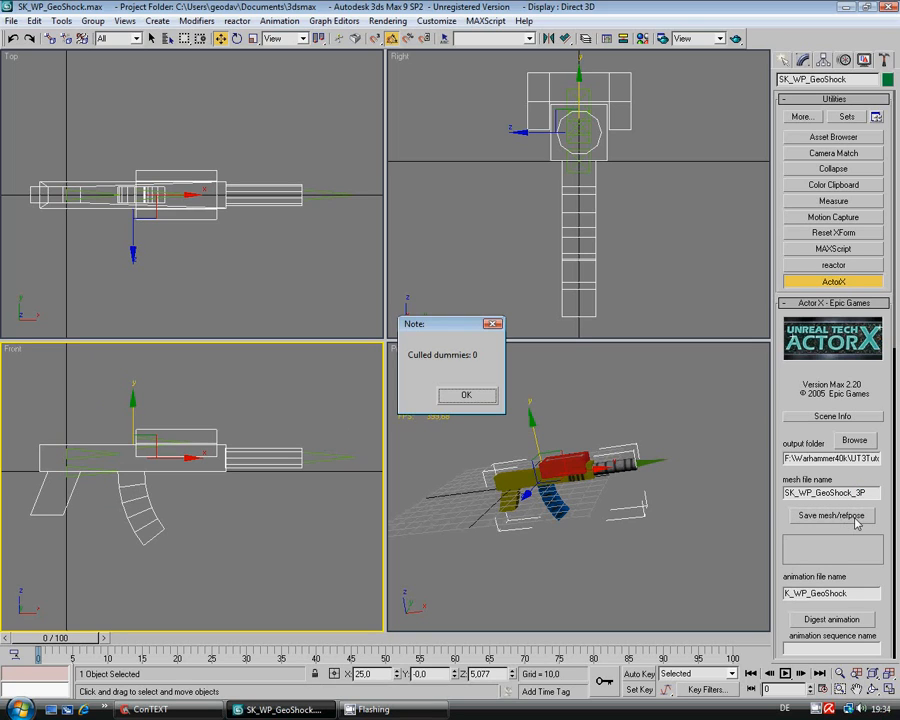
pyautogui.click(461, 395)
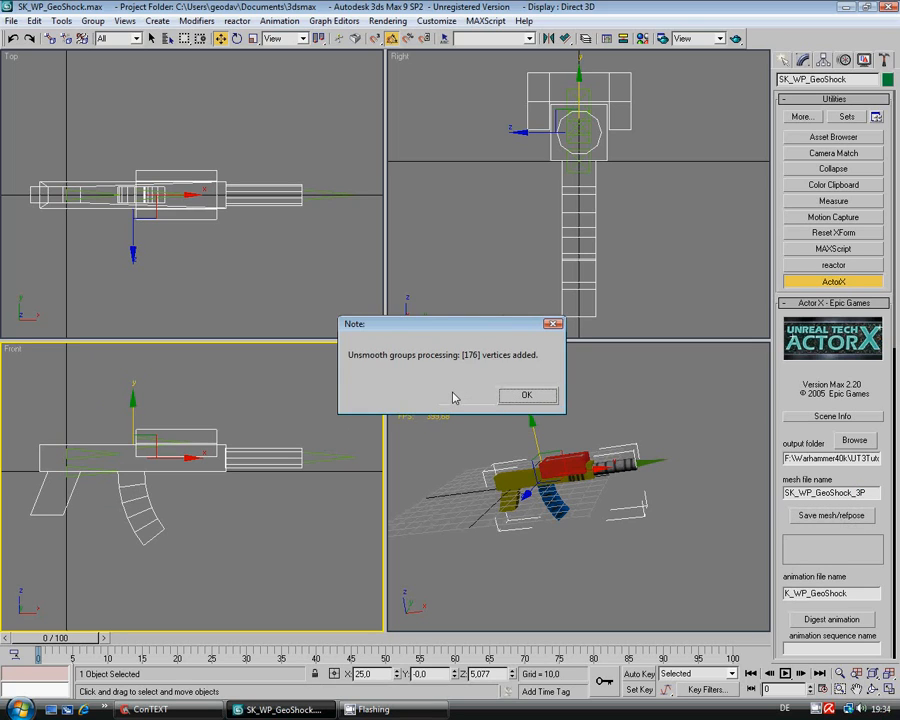
pyautogui.click(525, 395)
pyautogui.click(528, 400)
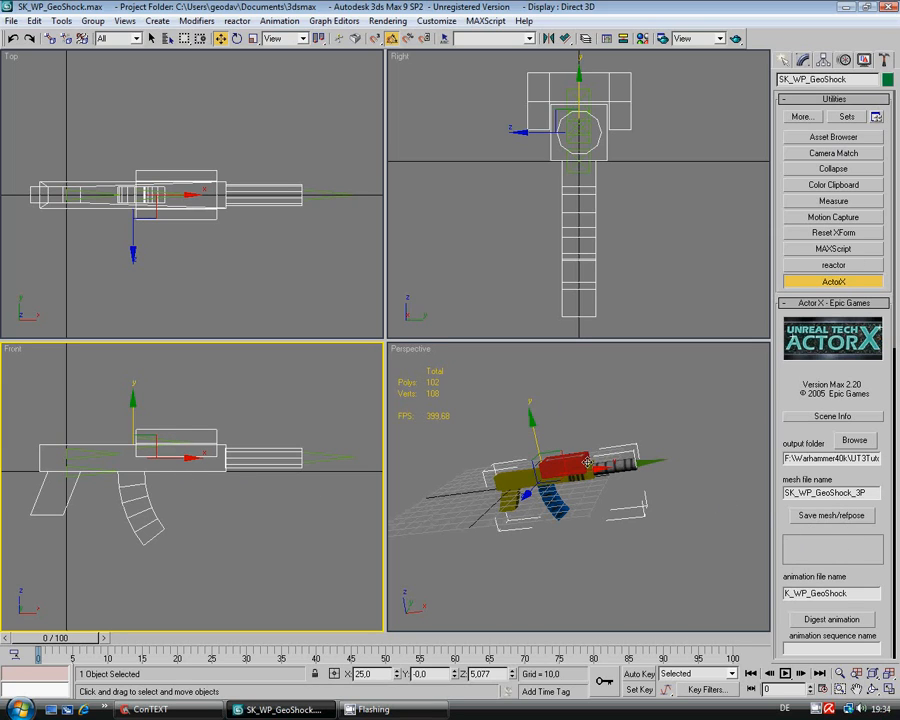
# - Switch to ConTEXT to review the animation names and frame lengths in GeoShock.txt, and return to 3ds Max
pyautogui.click(804, 60)
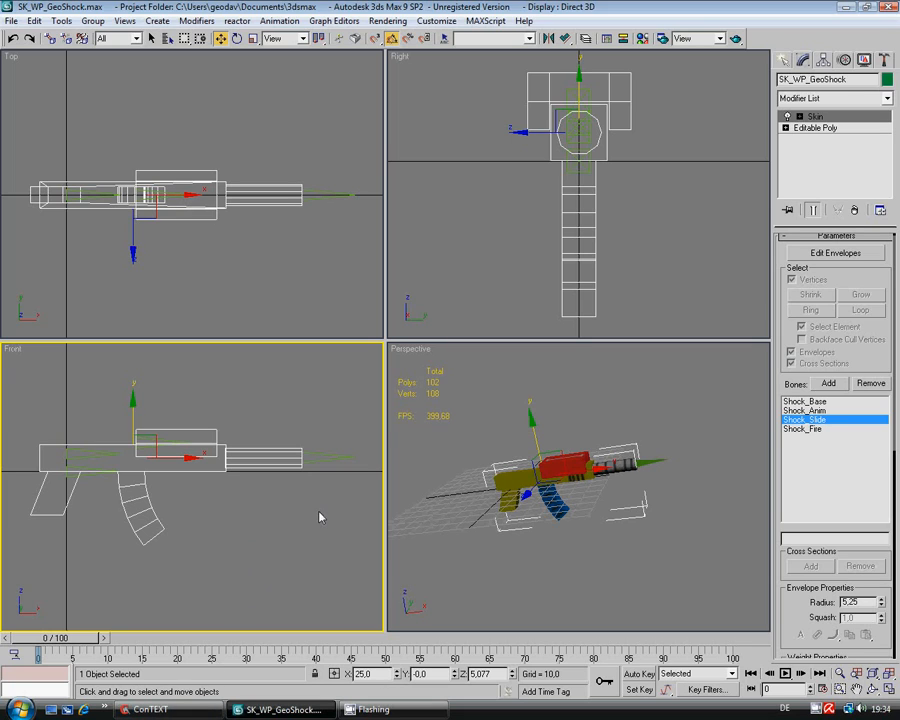
pyautogui.click(150, 709)
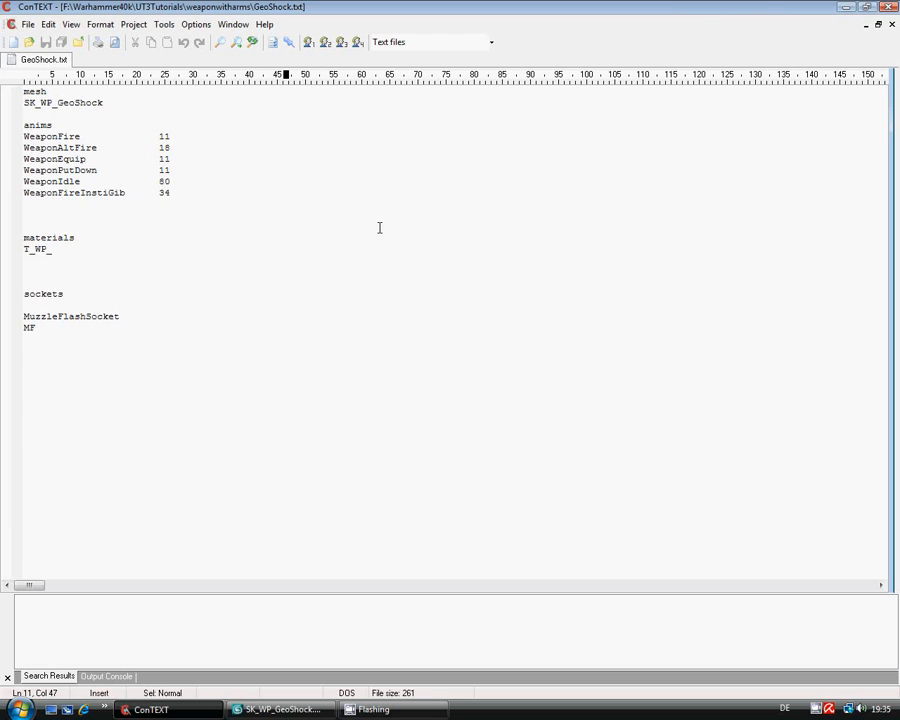
pyautogui.click(161, 236)
pyautogui.click(848, 9)
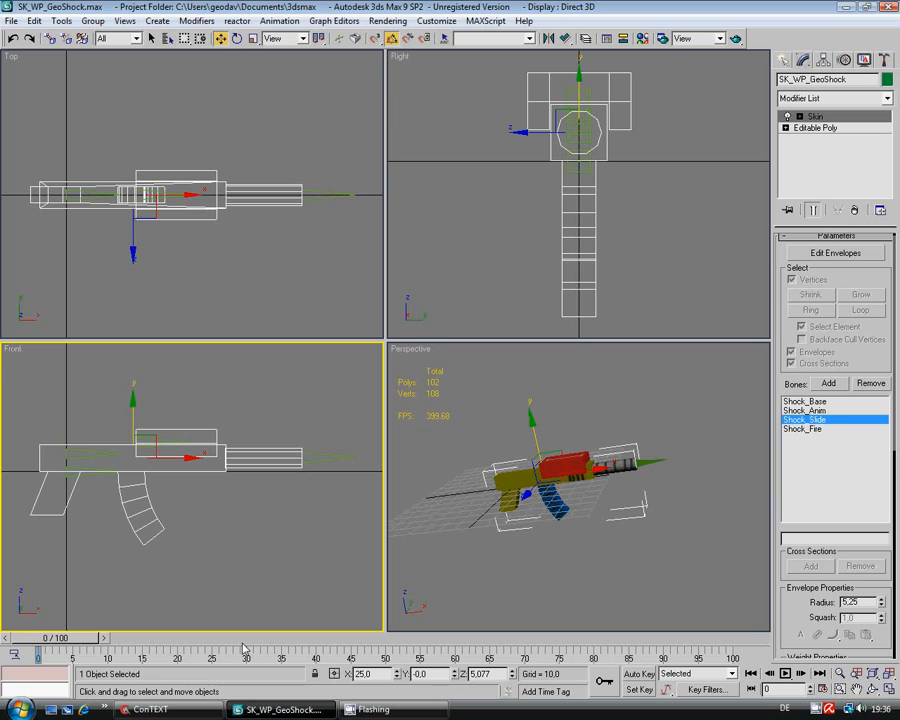
# - Select the weapon mesh together with its four bones and set a key for all of them at frame 0
pyautogui.click(93, 476)
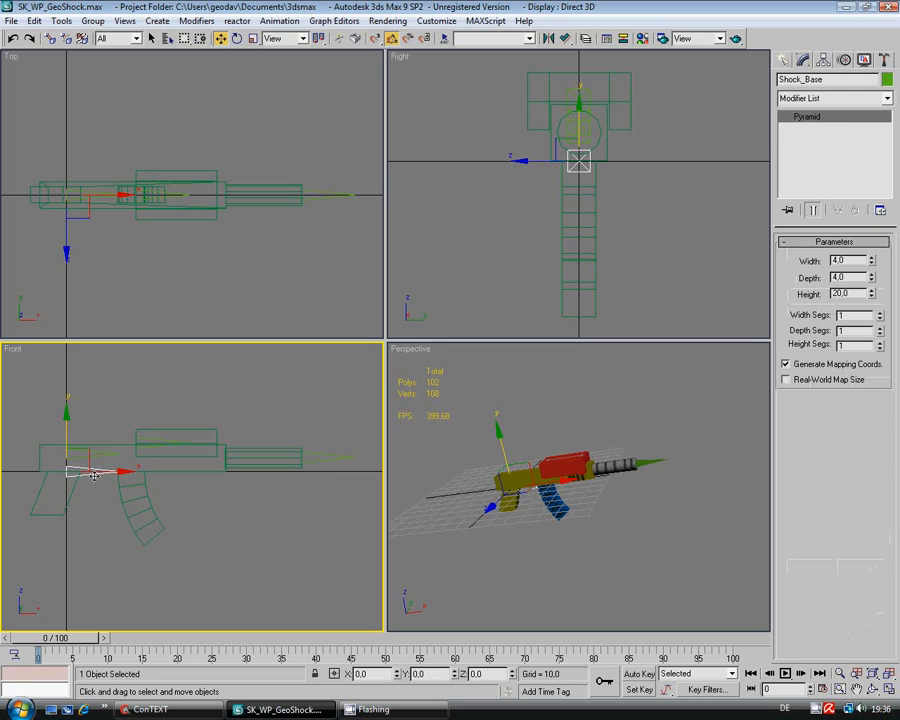
pyautogui.moveTo(40, 410); pyautogui.dragTo(364, 577)
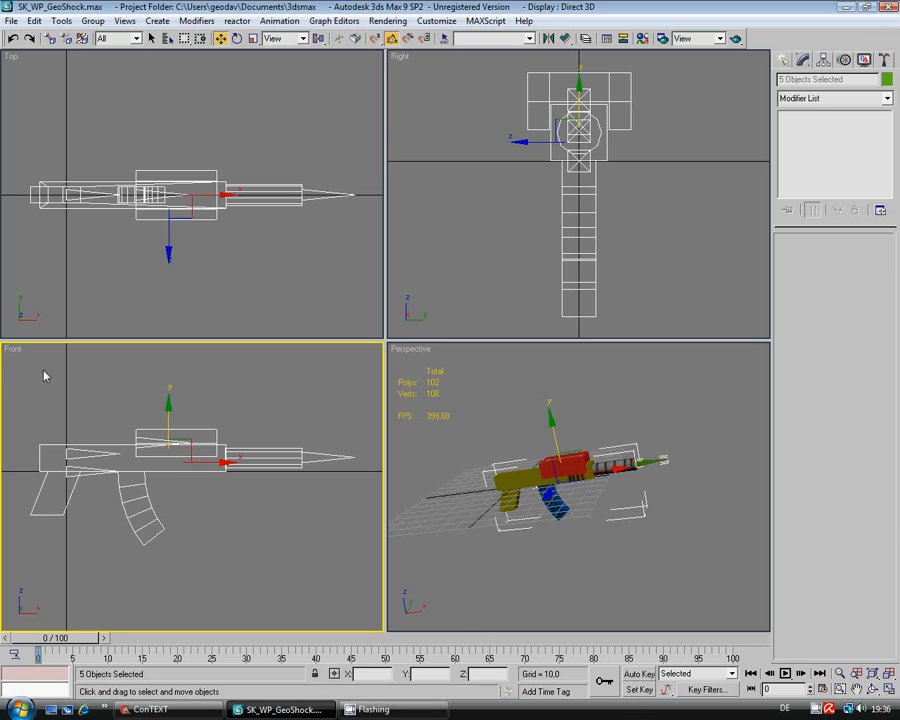
pyautogui.click(639, 690)
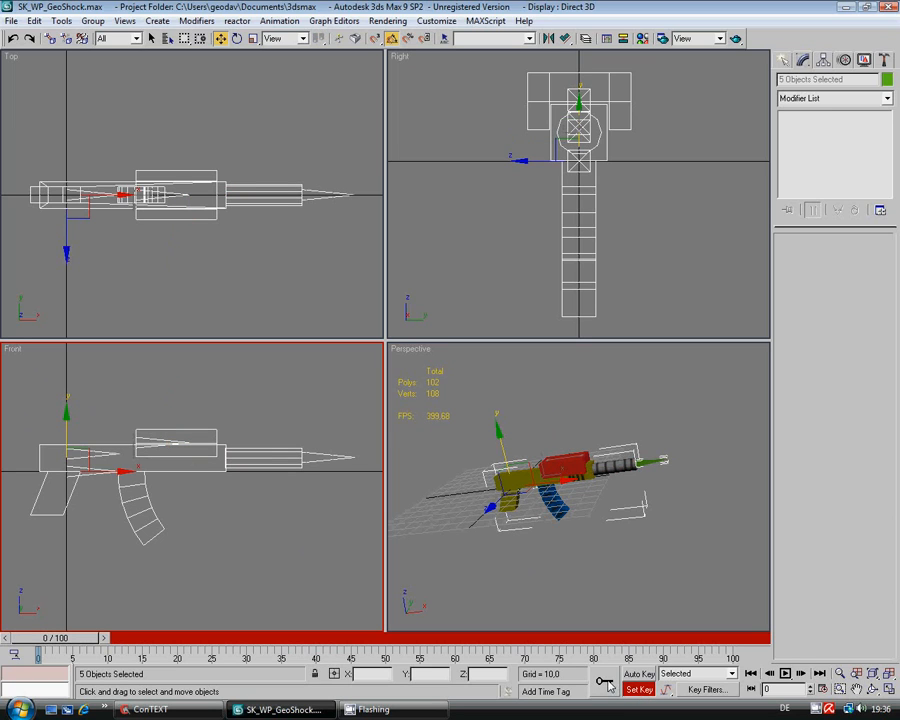
pyautogui.click(605, 683)
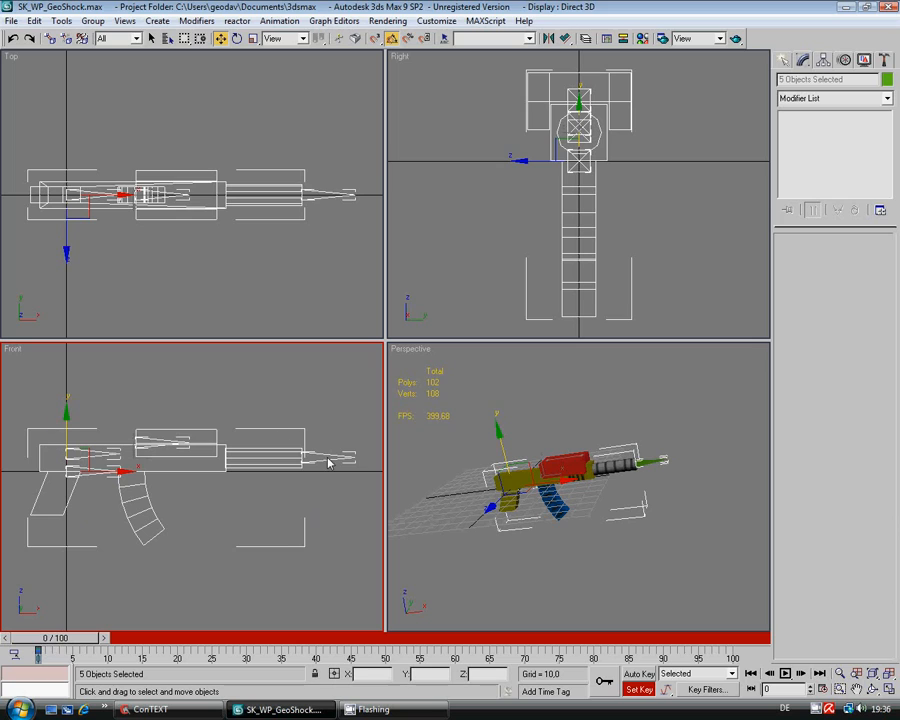
# - Turn on Auto Key, copy the frame 0 keys of all five objects to frame 10, and clear the selection
pyautogui.click(639, 673)
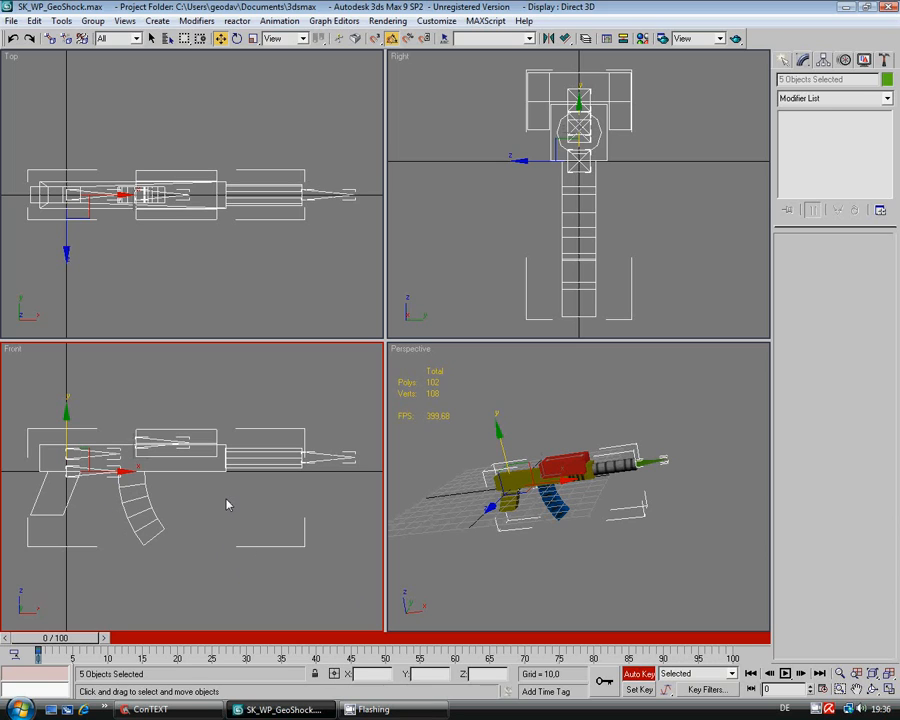
pyautogui.moveTo(96, 425); pyautogui.dragTo(163, 412)
pyautogui.moveTo(28, 647); pyautogui.dragTo(37, 664)
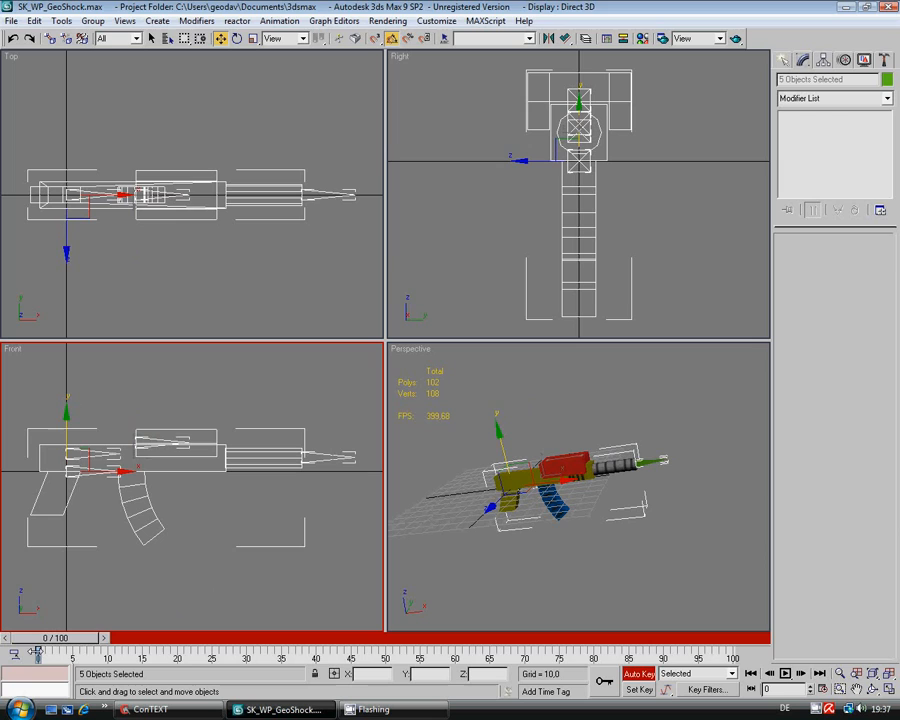
pyautogui.keyDown('shift'); pyautogui.moveTo(37, 654); pyautogui.dragTo(107, 651); pyautogui.keyUp('shift')
pyautogui.click(255, 585)
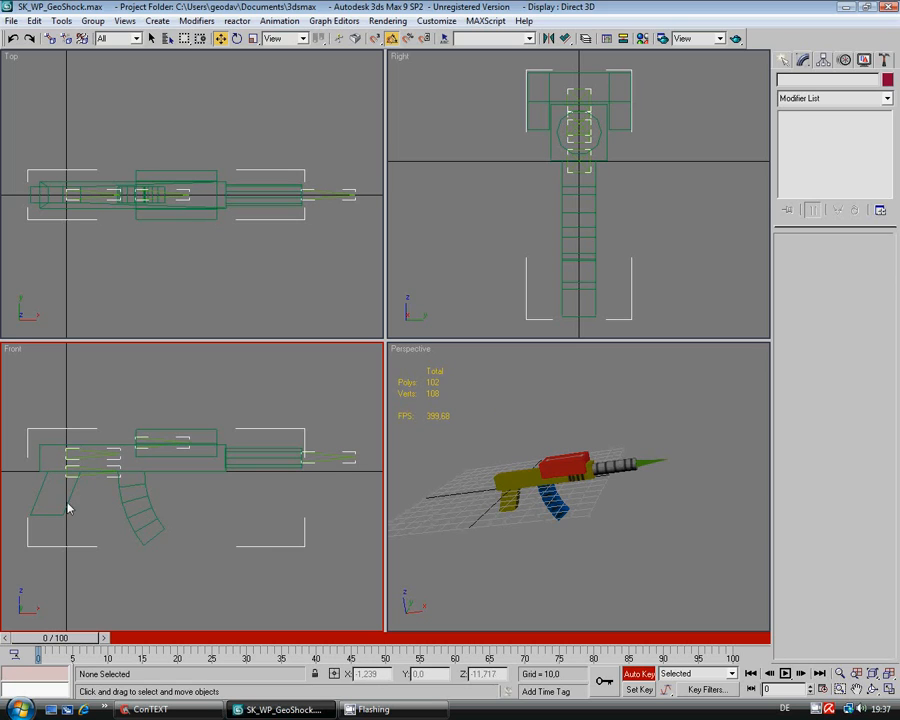
# - Select the Shock_Base bone and copy its frame 10 key to frame 20
pyautogui.click(92, 475)
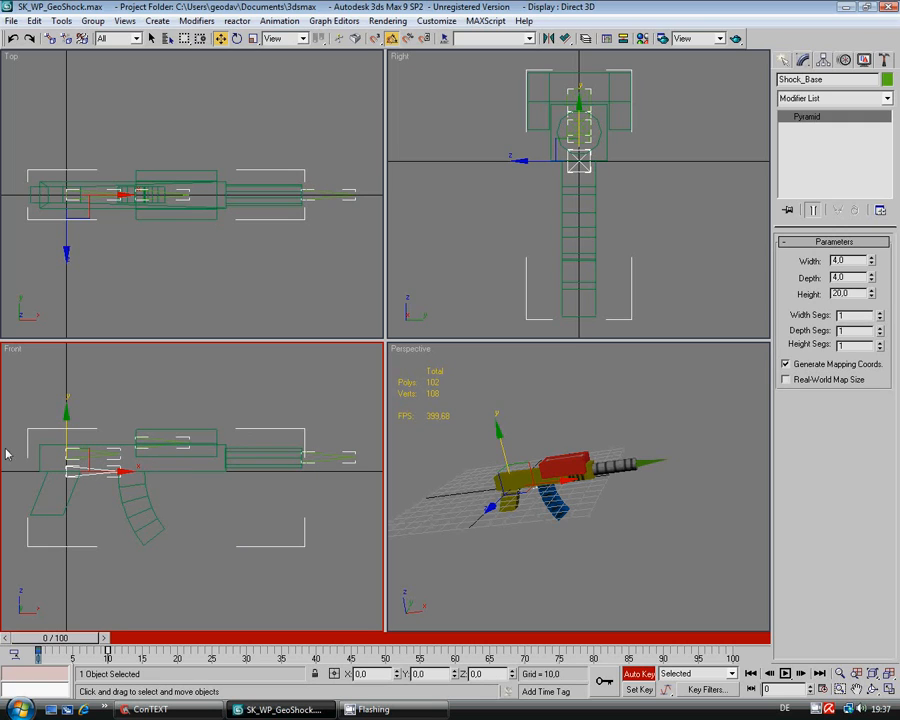
pyautogui.moveTo(87, 637); pyautogui.dragTo(138, 640)
pyautogui.press('w')
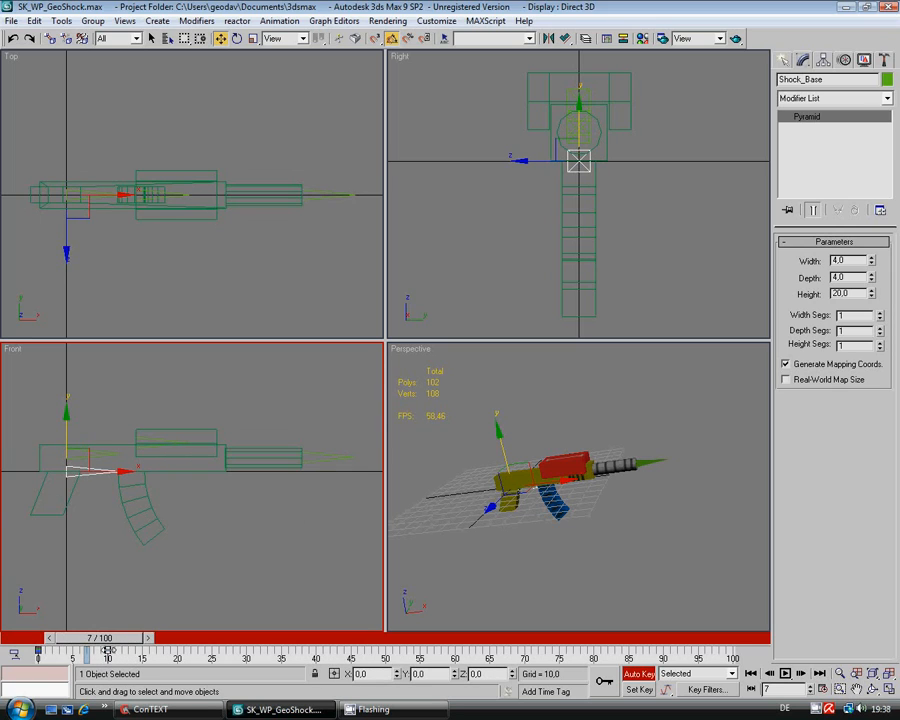
pyautogui.keyDown('shift'); pyautogui.moveTo(108, 650); pyautogui.dragTo(177, 650); pyautogui.keyUp('shift')
# - At frame 13, move the Shock_Base bone backward along X for the firing recoil
pyautogui.moveTo(100, 640); pyautogui.dragTo(143, 650)
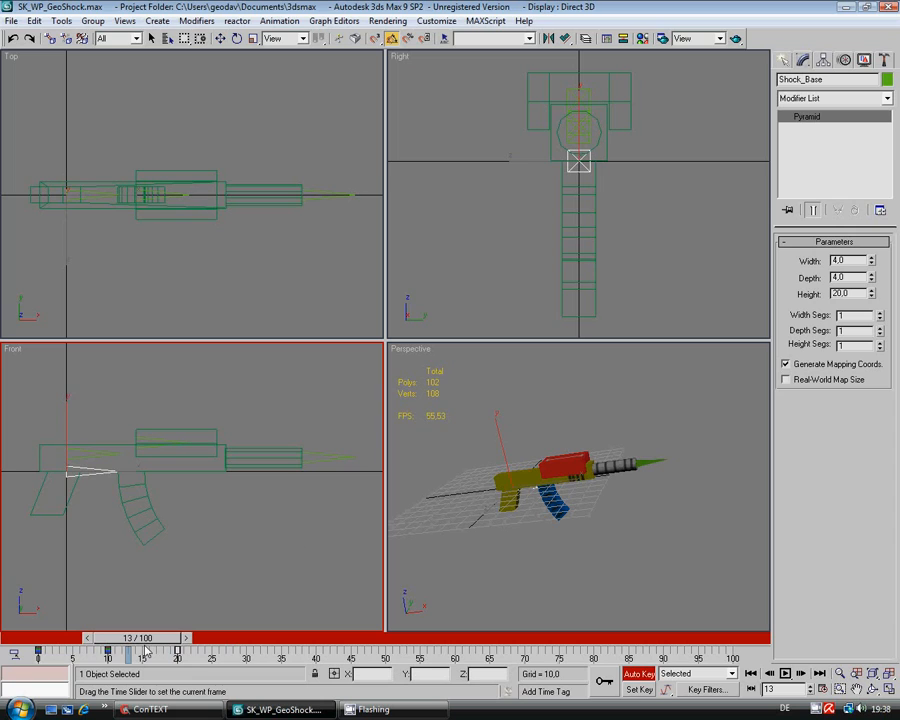
pyautogui.press('w')
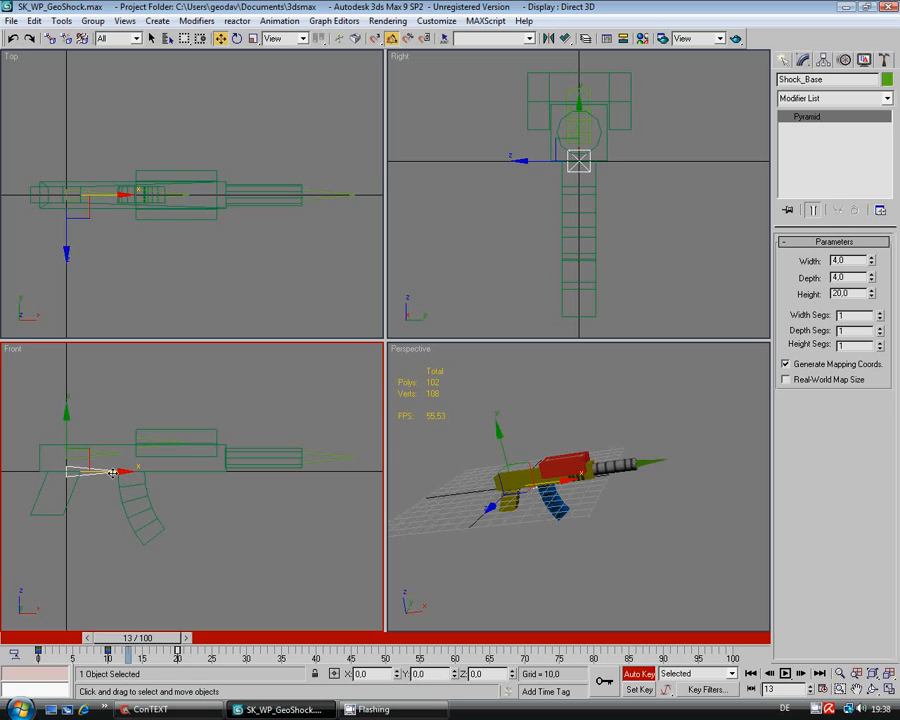
pyautogui.moveTo(112, 473); pyautogui.dragTo(86, 474)
# - At frame 15, select the Shock_Slide bone and move it slightly backward along X
pyautogui.moveTo(154, 639); pyautogui.dragTo(177, 638)
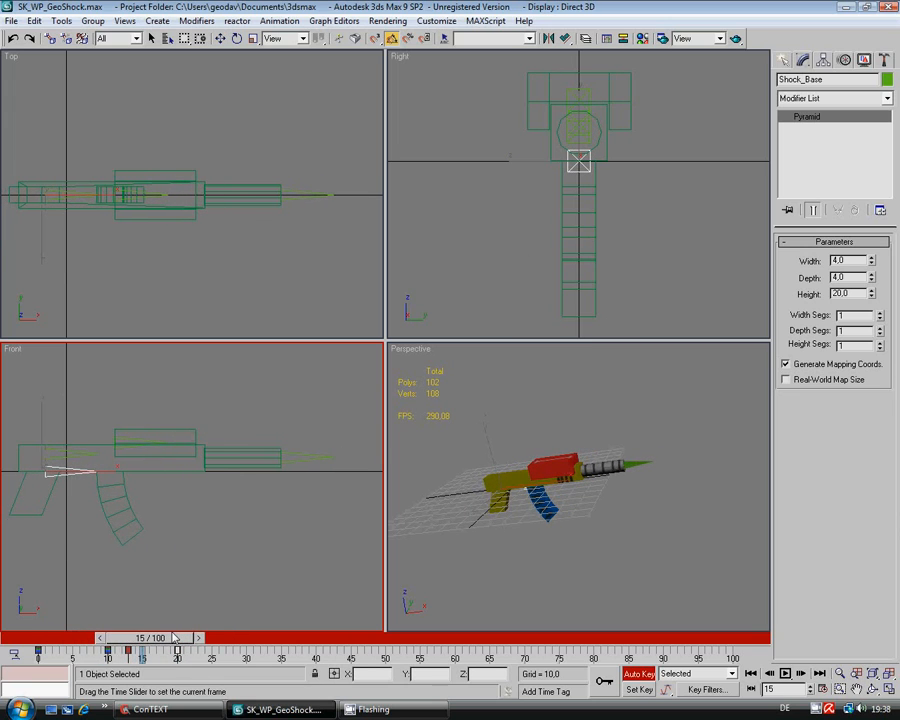
pyautogui.press('w')
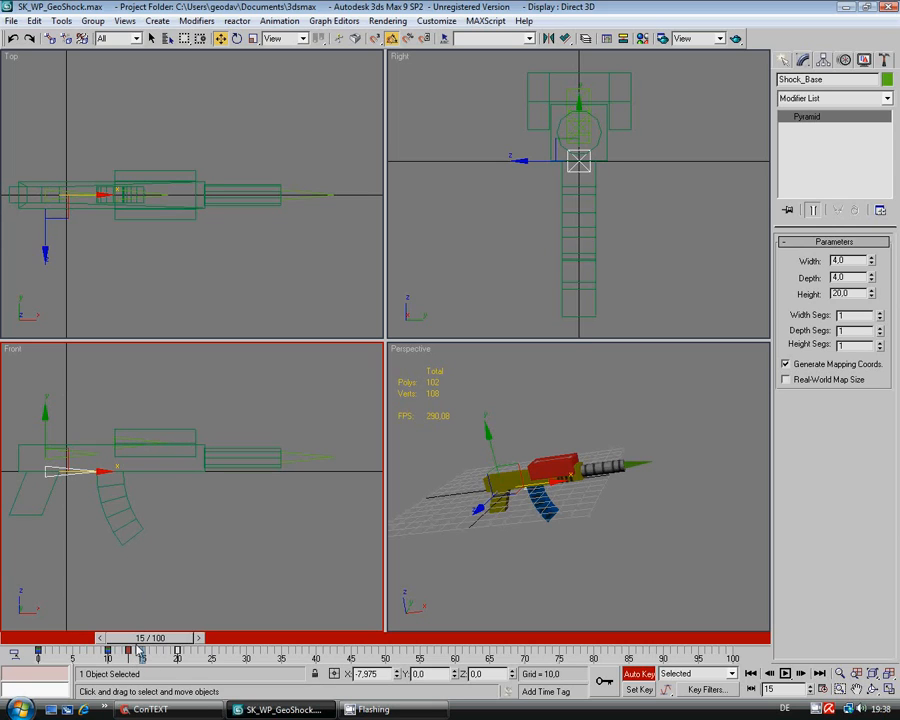
pyautogui.click(145, 438)
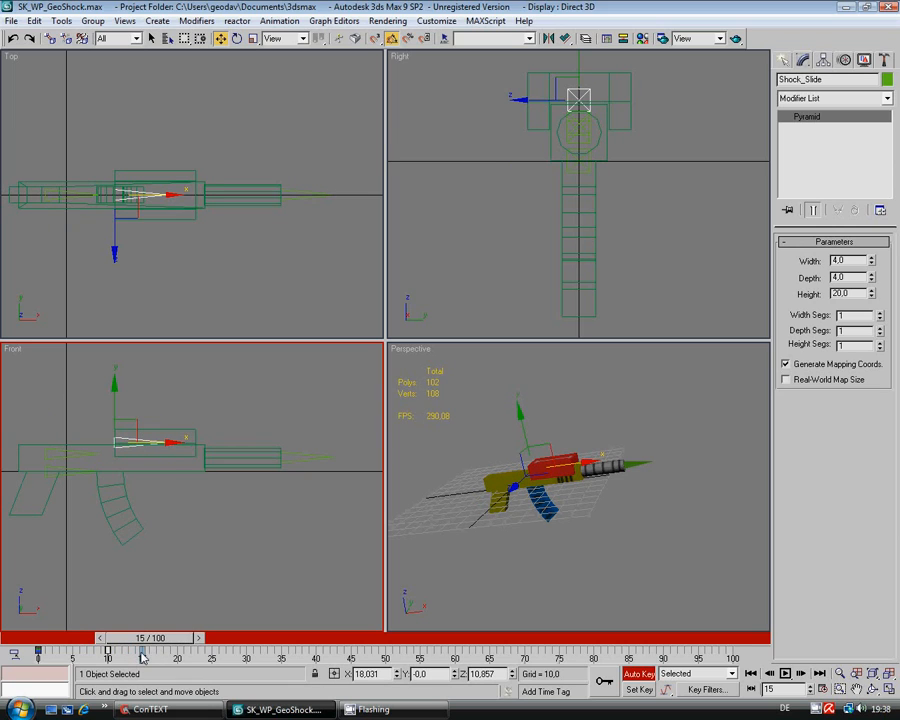
pyautogui.moveTo(154, 441); pyautogui.dragTo(151, 445)
# - Select the whole bone hierarchy of four bones, copy its frame 10 keys to frame 20, and go to frame 20
pyautogui.moveTo(150, 637)
pyautogui.mouseDown()
pyautogui.moveTo(130, 647)
pyautogui.moveTo(213, 648)
pyautogui.moveTo(117, 647)
pyautogui.moveTo(204, 639)
pyautogui.moveTo(128, 640)
pyautogui.moveTo(136, 640)
pyautogui.mouseUp()
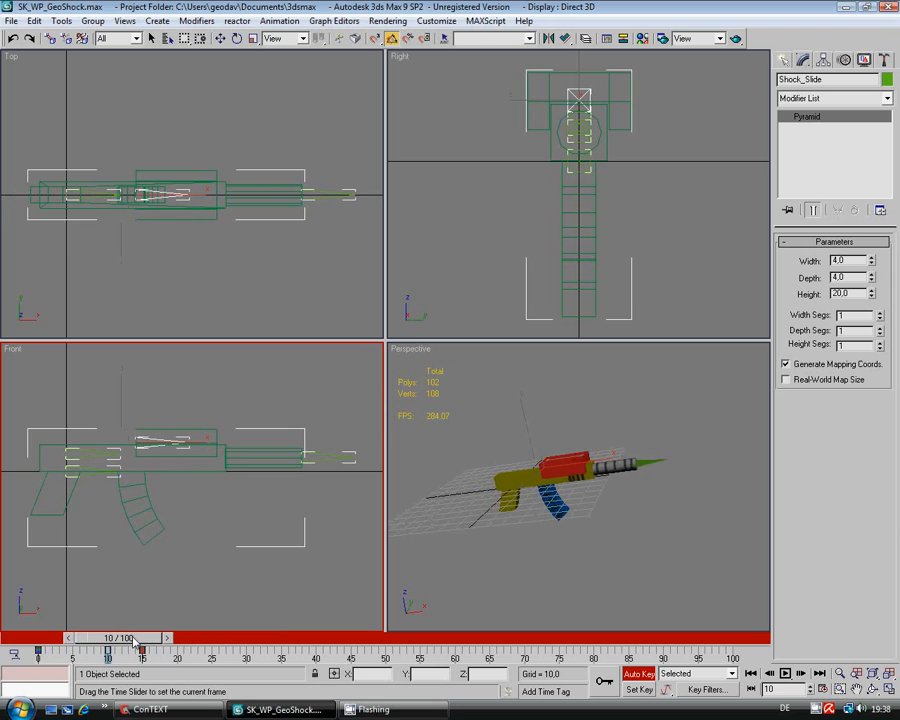
pyautogui.press('w')
pyautogui.click(117, 533)
pyautogui.click(89, 477)
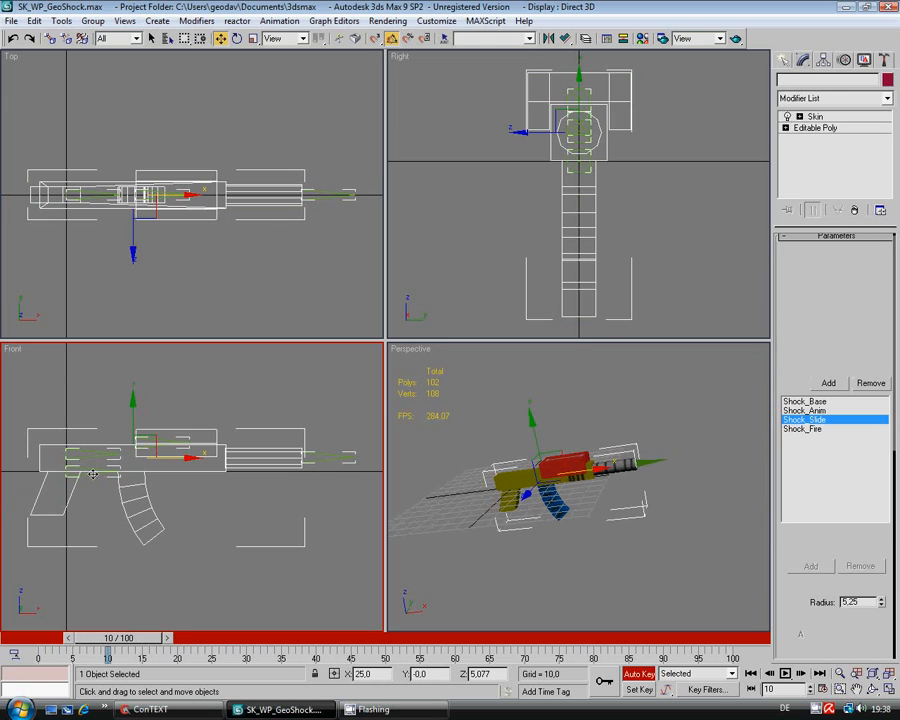
pyautogui.click(89, 477)
pyautogui.doubleClick(89, 477)
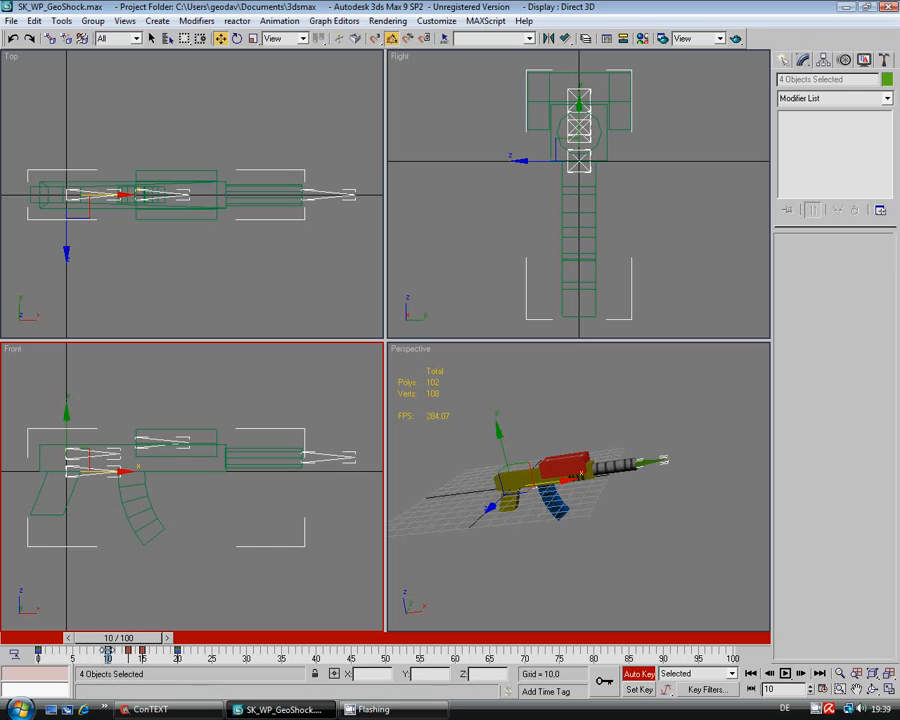
pyautogui.keyDown('shift'); pyautogui.moveTo(107, 650); pyautogui.dragTo(213, 654); pyautogui.keyUp('shift')
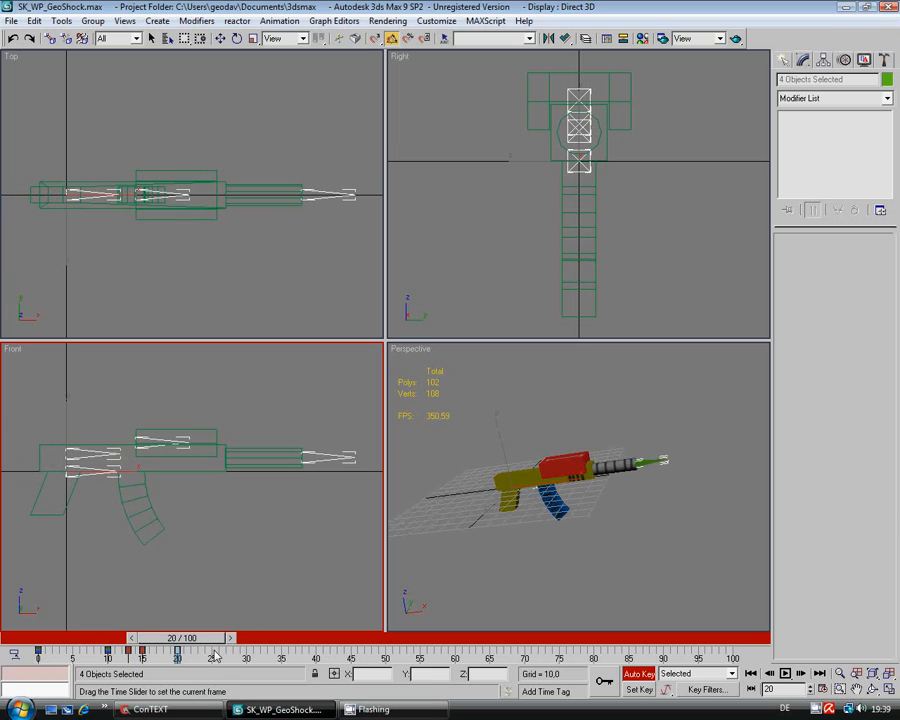
pyautogui.press('w')
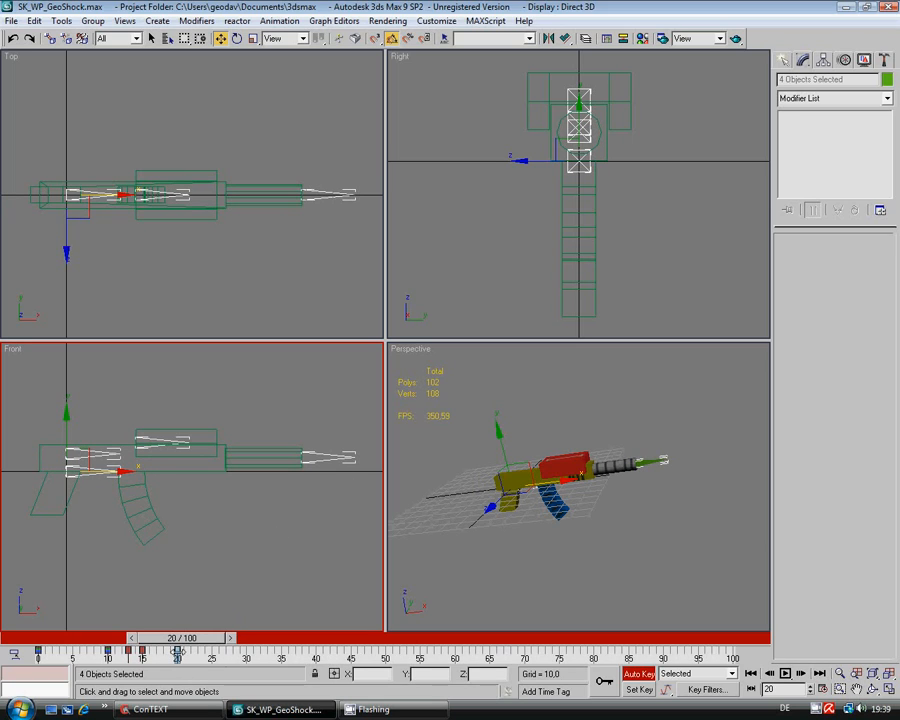
# - Copy the four bones' rest-pose keys from frame 20 to frames 30 and 25
pyautogui.keyDown('shift'); pyautogui.moveTo(177, 651); pyautogui.dragTo(247, 652); pyautogui.keyUp('shift')
pyautogui.keyDown('shift'); pyautogui.moveTo(177, 652); pyautogui.dragTo(211, 652); pyautogui.keyUp('shift')
pyautogui.press('w')
# - Copy the recoil keys from frames 13 and 15 to frames 22 and 23, and to frames 27 and 28
pyautogui.keyDown('shift'); pyautogui.moveTo(128, 651); pyautogui.dragTo(190, 651); pyautogui.keyUp('shift')
pyautogui.keyDown('shift'); pyautogui.moveTo(141, 651); pyautogui.dragTo(287, 640); pyautogui.keyUp('shift')
pyautogui.press('w')
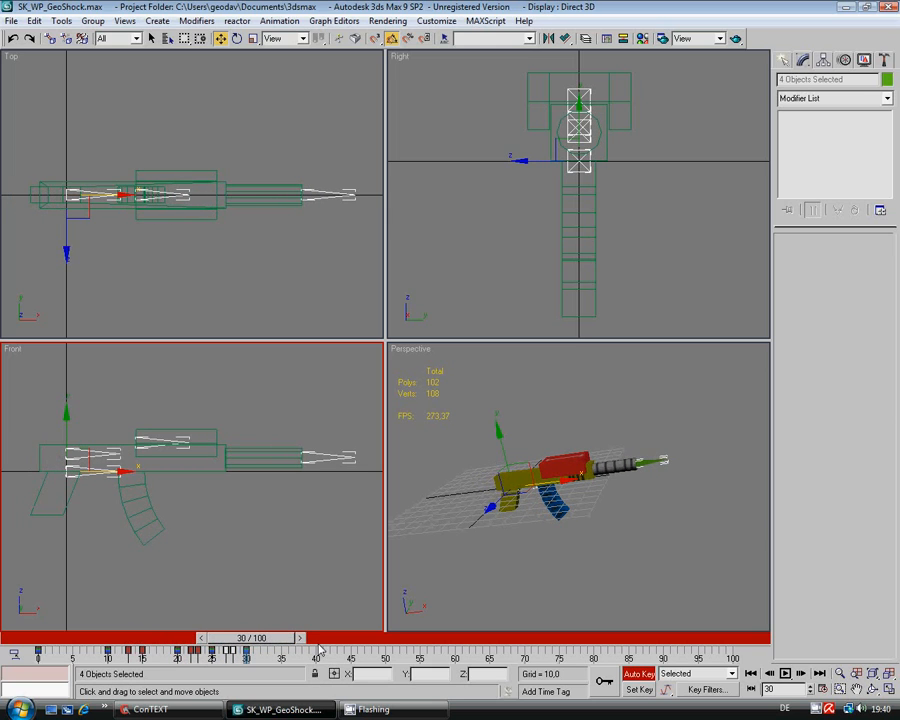
# - Review the animation lengths of GeoShock.txt in ConTEXT, return to 3ds Max, and copy the four bones' frame 30 keys to frame 50
pyautogui.click(163, 711)
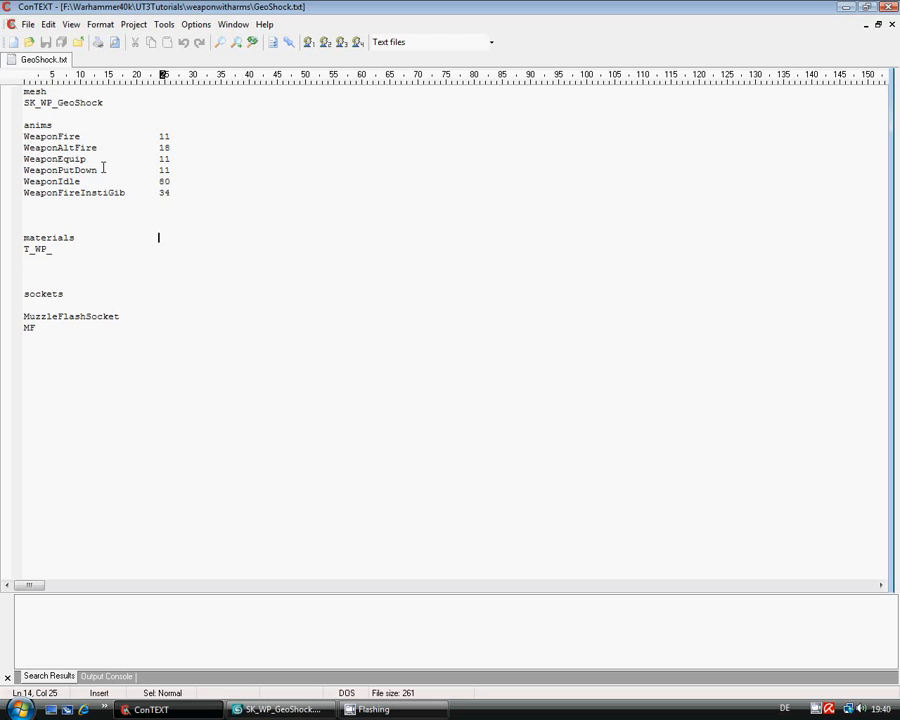
pyautogui.click(279, 711)
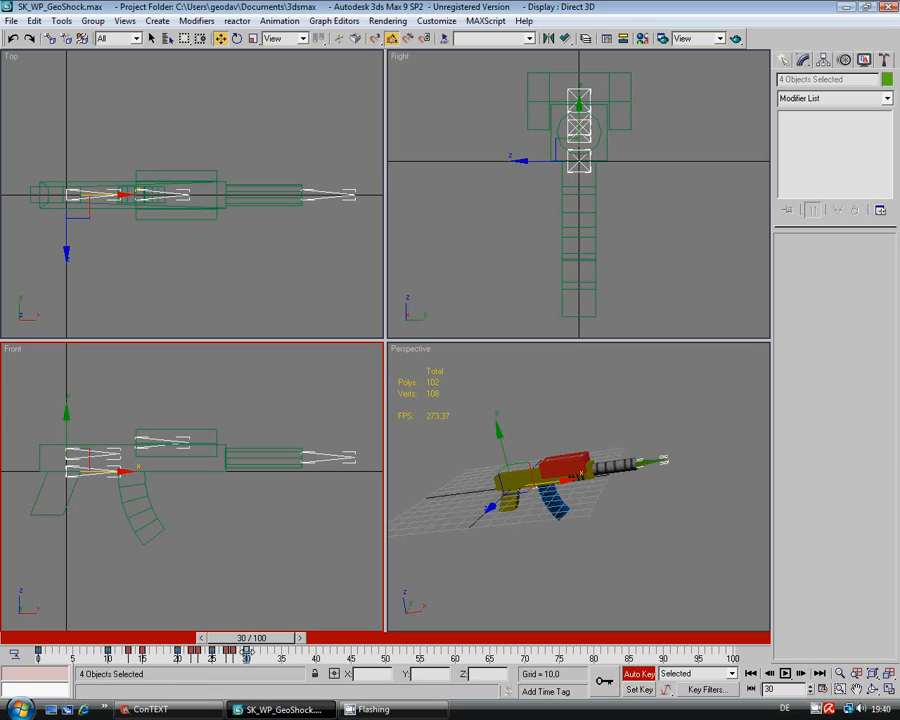
pyautogui.moveTo(247, 652); pyautogui.dragTo(386, 651)
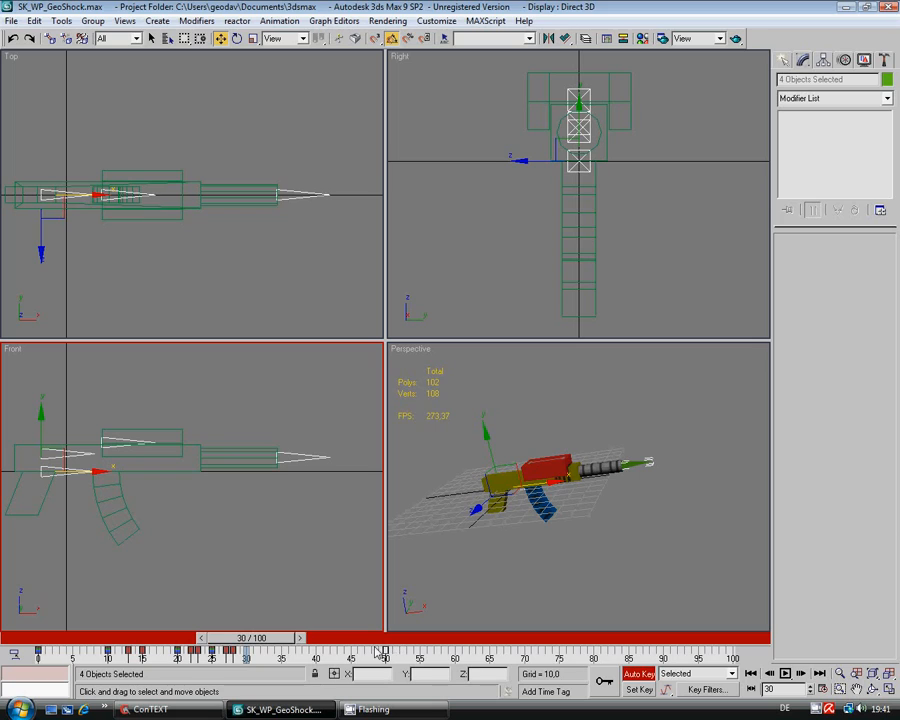
pyautogui.moveTo(386, 651); pyautogui.dragTo(248, 653)
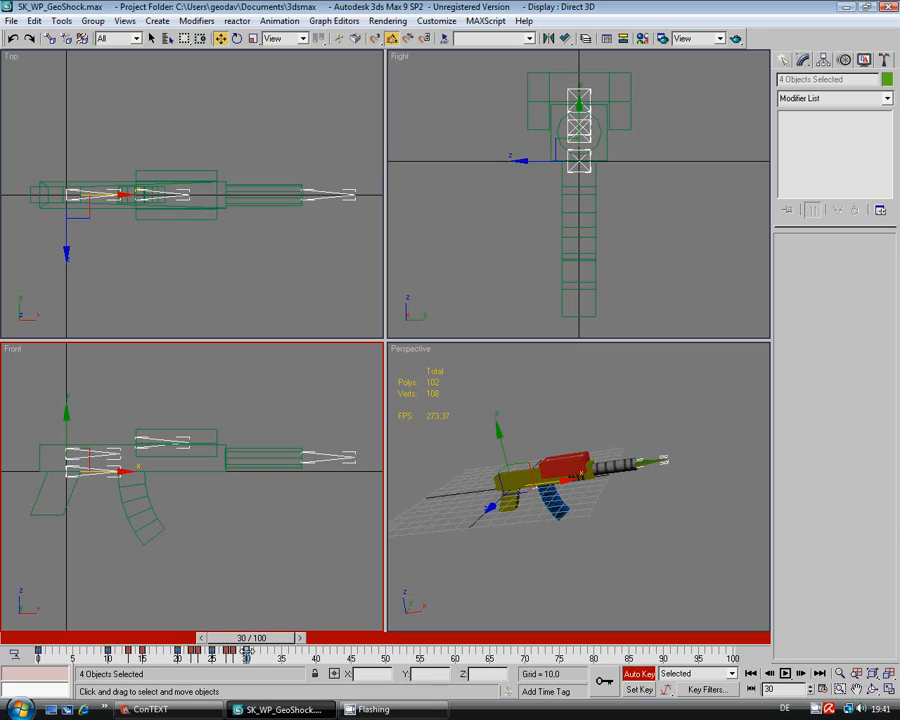
pyautogui.keyDown('shift'); pyautogui.moveTo(247, 652); pyautogui.dragTo(387, 652); pyautogui.keyUp('shift')
# - At frame 40, rotate only the Shock_Base bone 35 degrees downward in the Front view and 35 degrees sideways in the Top view
pyautogui.moveTo(247, 638); pyautogui.dragTo(316, 643)
pyautogui.press('w')
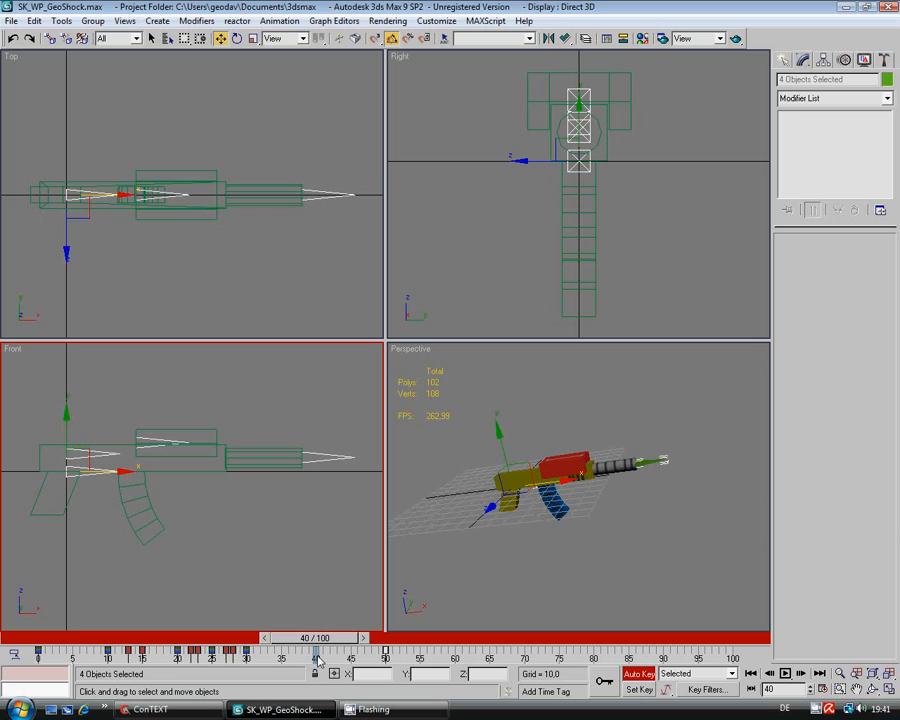
pyautogui.click(102, 530)
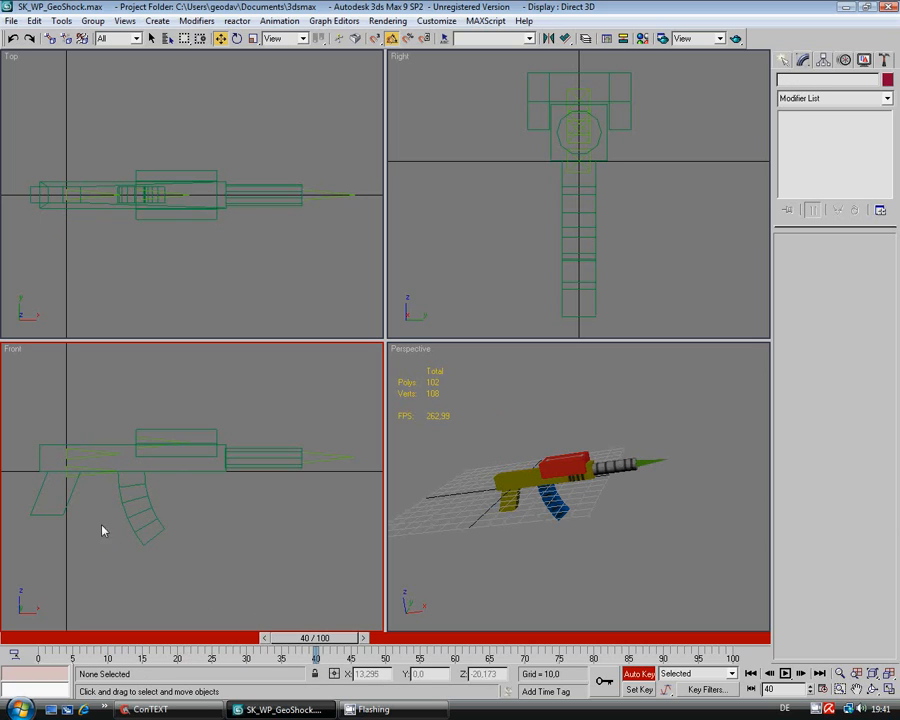
pyautogui.click(87, 475)
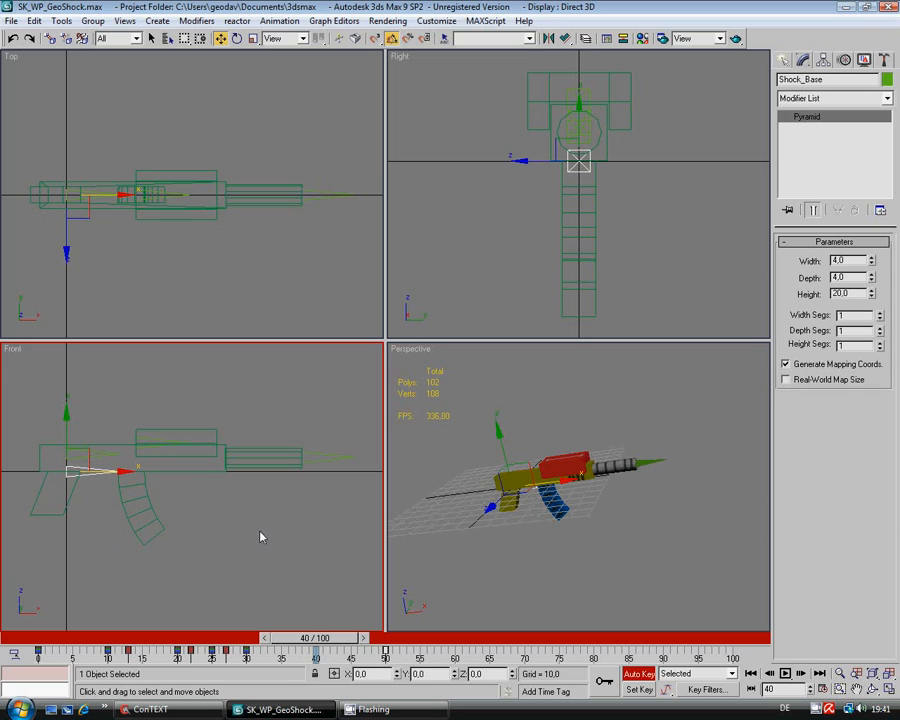
pyautogui.click(237, 38)
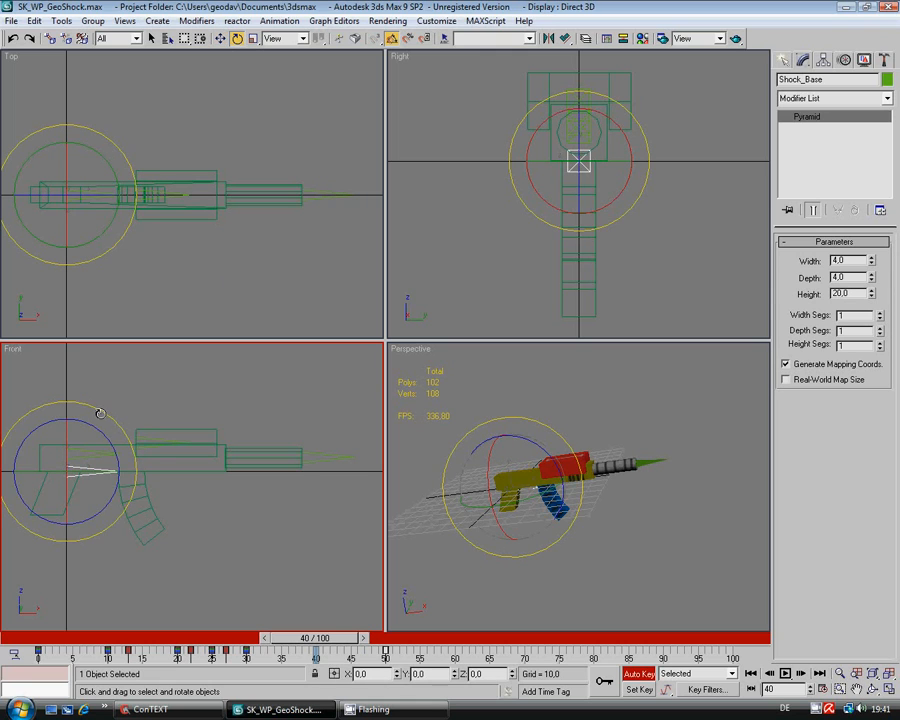
pyautogui.moveTo(100, 410); pyautogui.dragTo(118, 432)
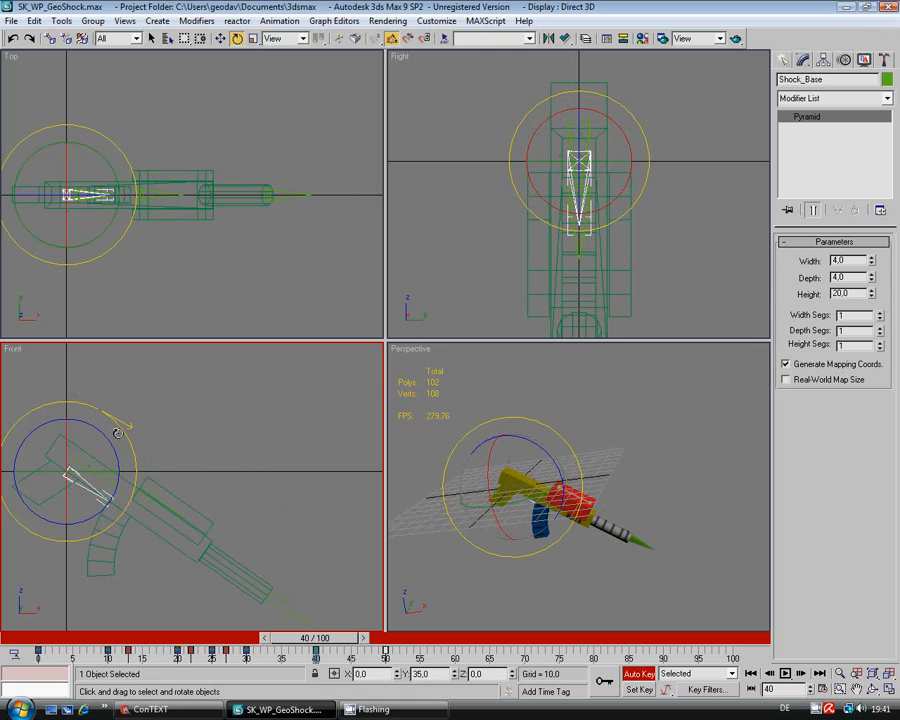
pyautogui.click(76, 250)
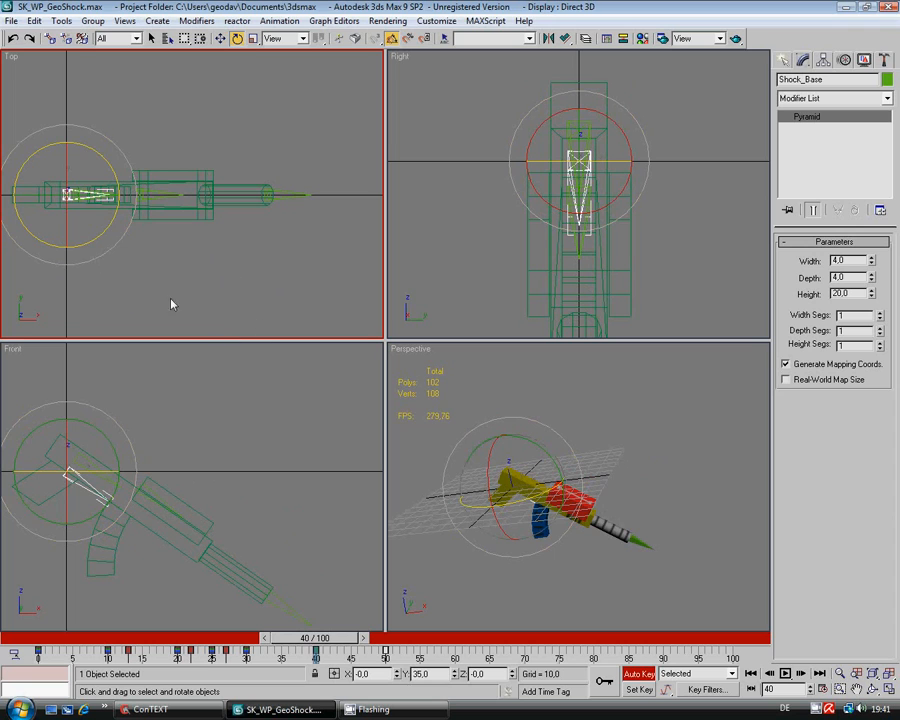
pyautogui.moveTo(96, 235); pyautogui.dragTo(113, 217)
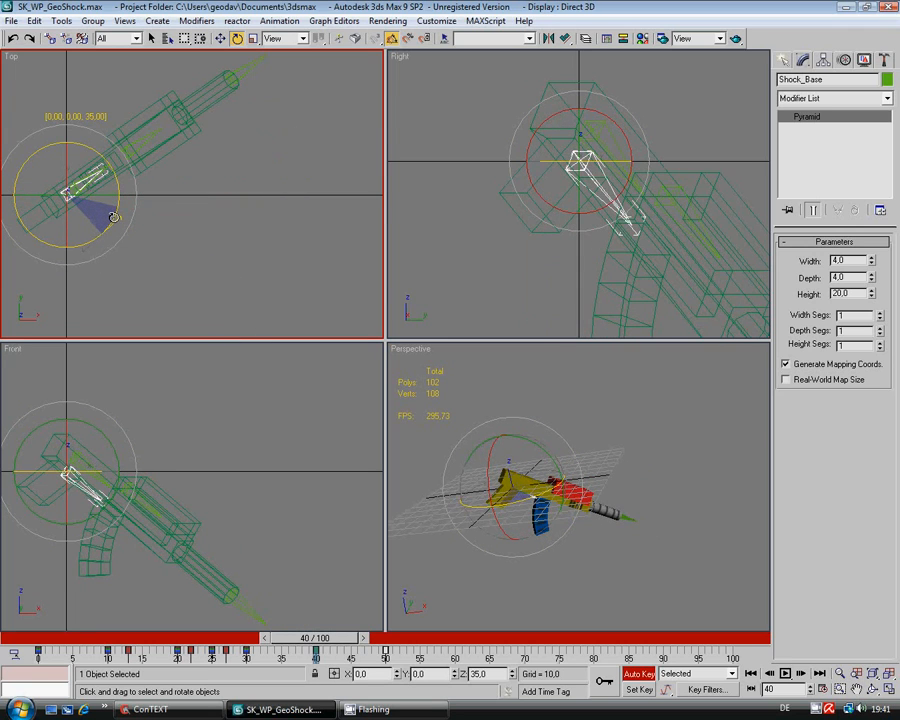
# - Scrub the timeline from frame 40 to frame 50 to review the Shock_Base bone's rotation
pyautogui.moveTo(339, 638)
pyautogui.mouseDown()
pyautogui.moveTo(278, 641)
pyautogui.moveTo(345, 641)
pyautogui.mouseUp()
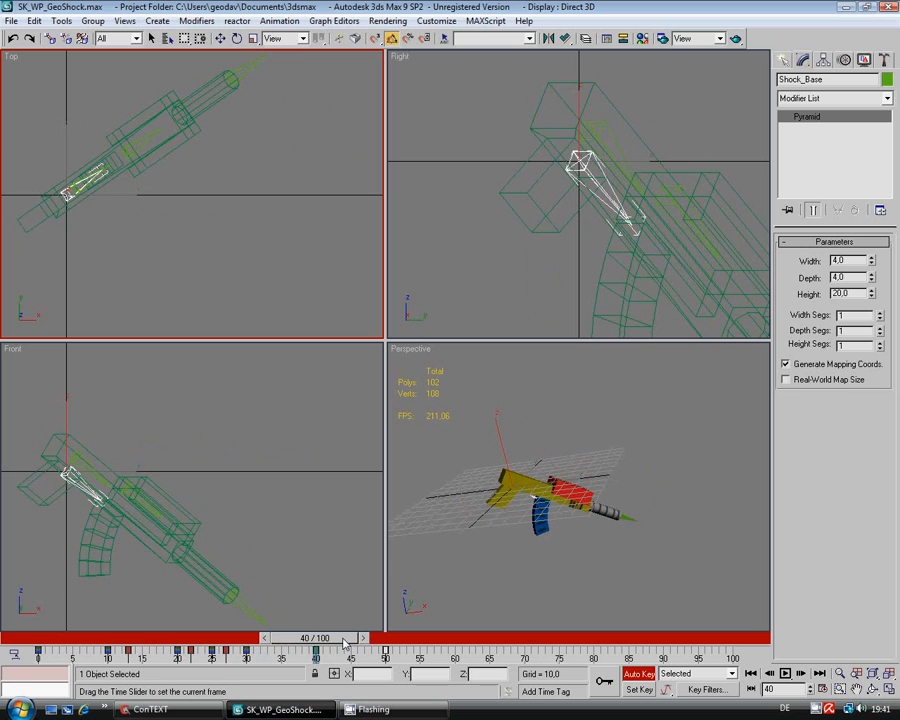
pyautogui.moveTo(345, 641)
pyautogui.mouseDown()
pyautogui.moveTo(284, 642)
pyautogui.moveTo(337, 645)
pyautogui.moveTo(277, 652)
pyautogui.moveTo(340, 645)
pyautogui.mouseUp()
pyautogui.press('e')
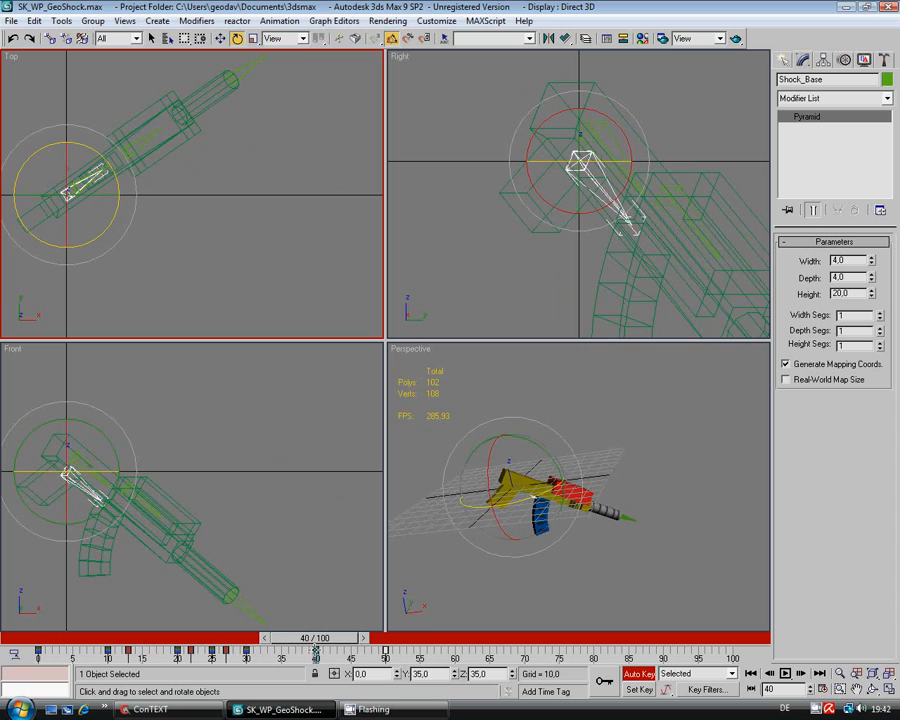
pyautogui.press('q')
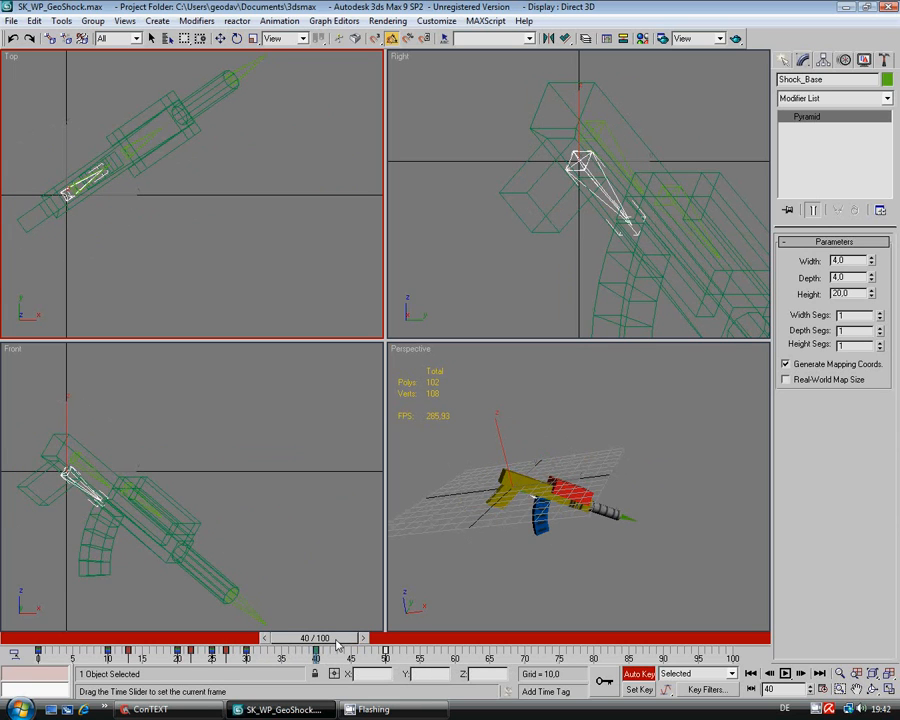
pyautogui.moveTo(341, 643); pyautogui.dragTo(405, 648)
pyautogui.press('e')
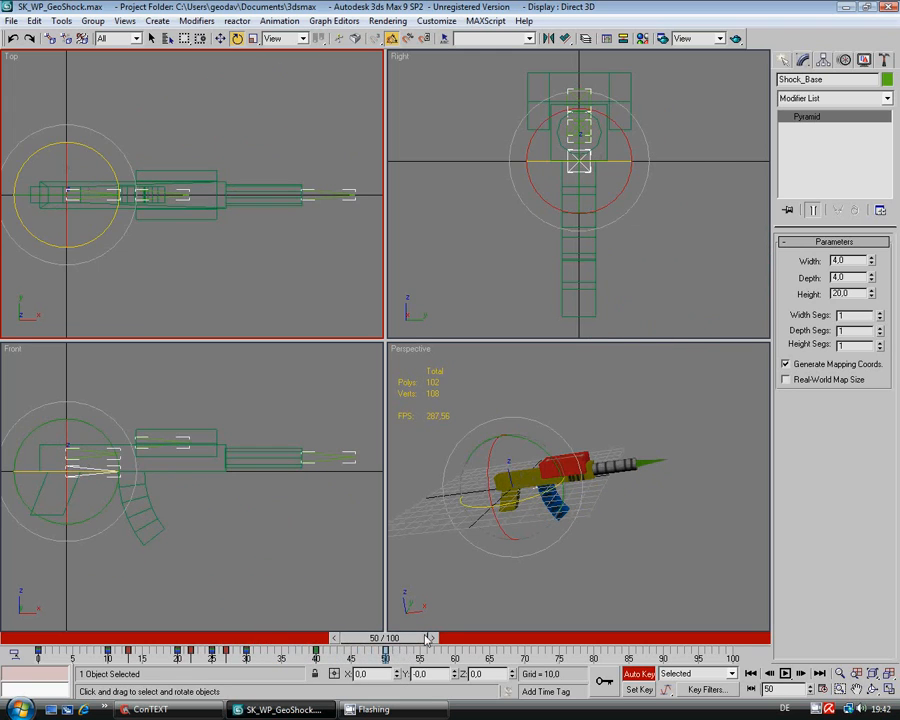
# - Check the WeaponIdle length in ConTEXT, return to 3ds Max, and copy the Shock_Base bone's frame 50 key to frames 100 and 75
pyautogui.click(150, 709)
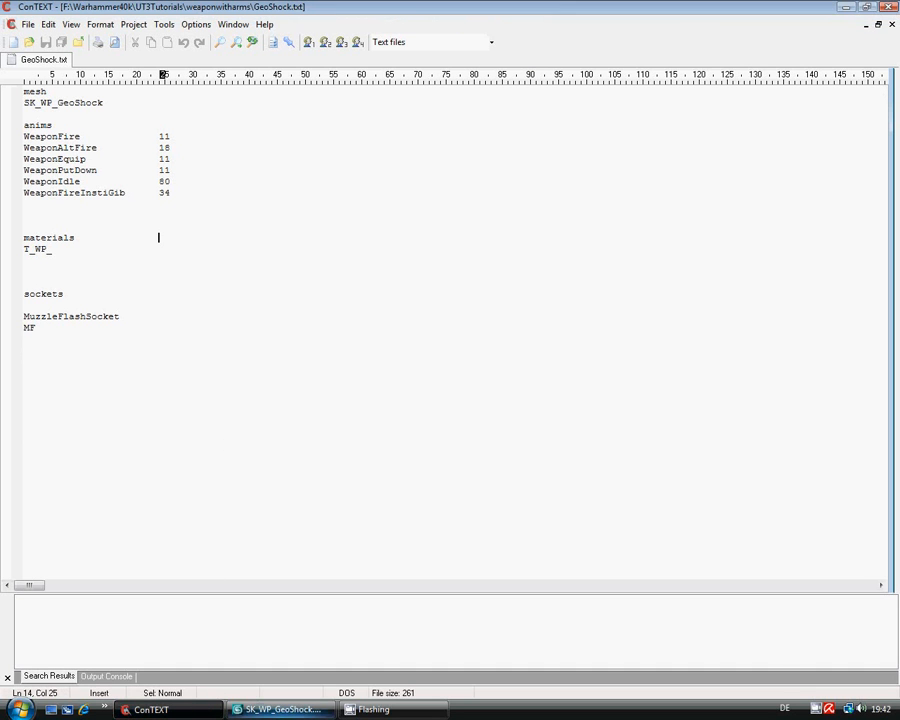
pyautogui.click(253, 714)
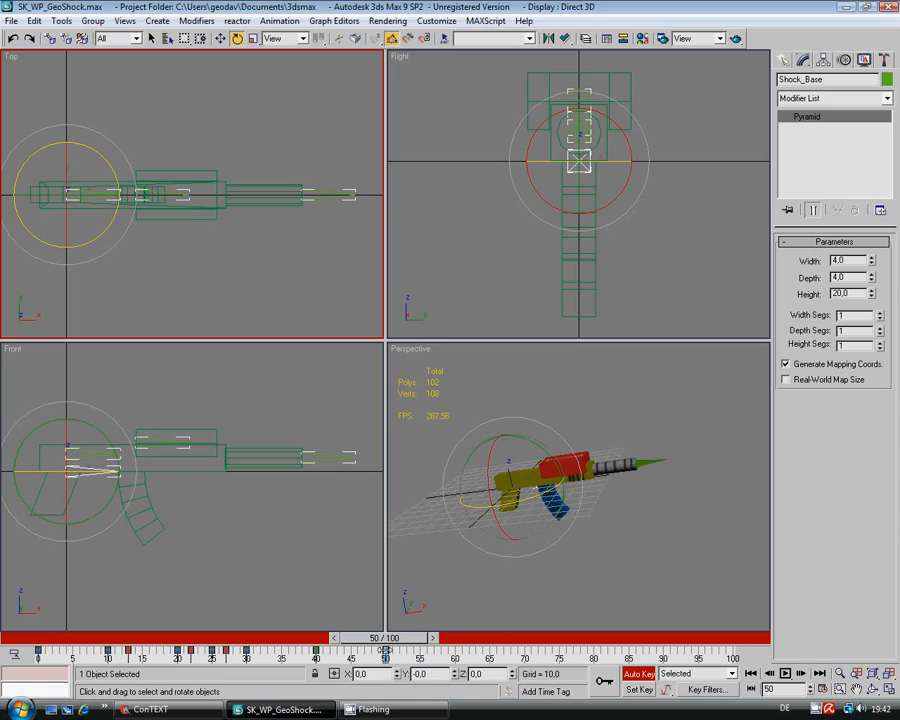
pyautogui.keyDown('shift'); pyautogui.moveTo(385, 651); pyautogui.dragTo(733, 651); pyautogui.keyUp('shift')
pyautogui.keyDown('shift'); pyautogui.moveTo(386, 654); pyautogui.dragTo(559, 654); pyautogui.keyUp('shift')
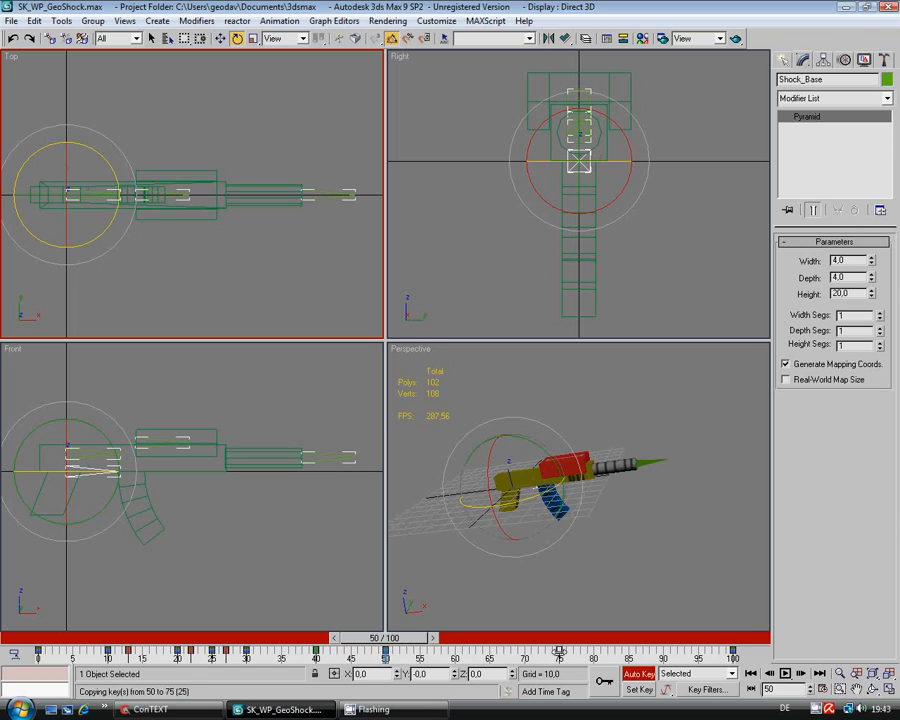
# - At frame 62, move the Shock_Base bone about 1.3 units along Y for the idle sway, and advance to frame 88
pyautogui.moveTo(402, 638); pyautogui.dragTo(486, 649)
pyautogui.press('e')
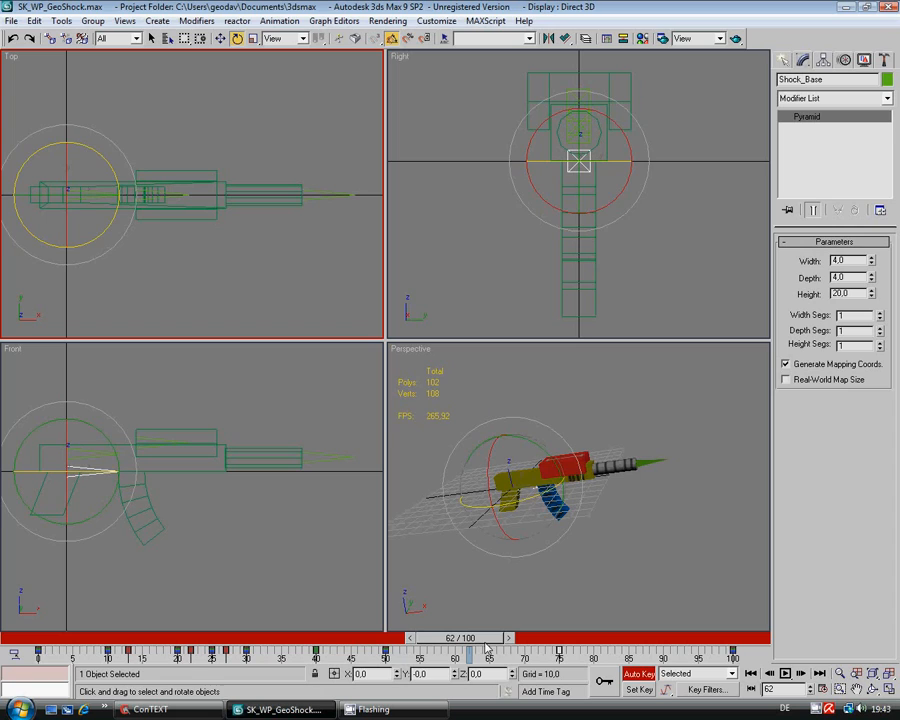
pyautogui.click(220, 38)
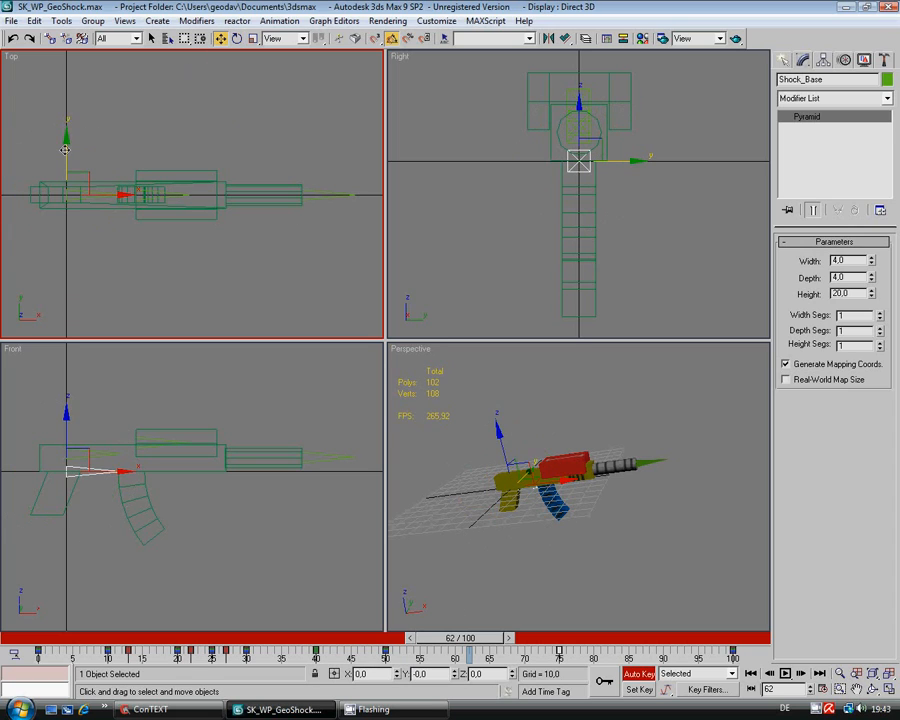
pyautogui.moveTo(62, 153); pyautogui.dragTo(65, 146)
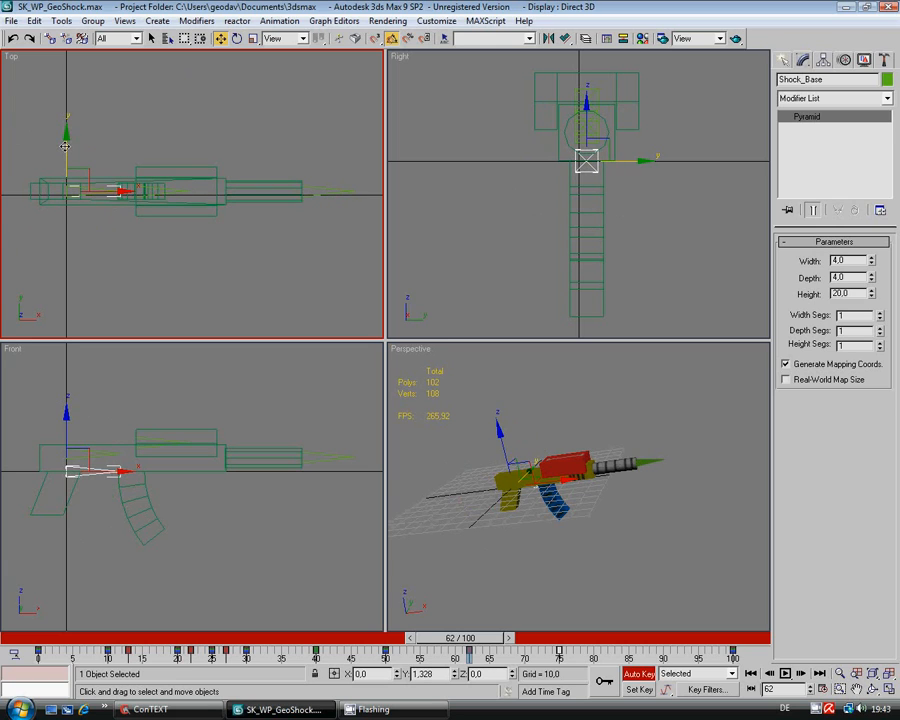
pyautogui.moveTo(478, 637); pyautogui.dragTo(662, 638)
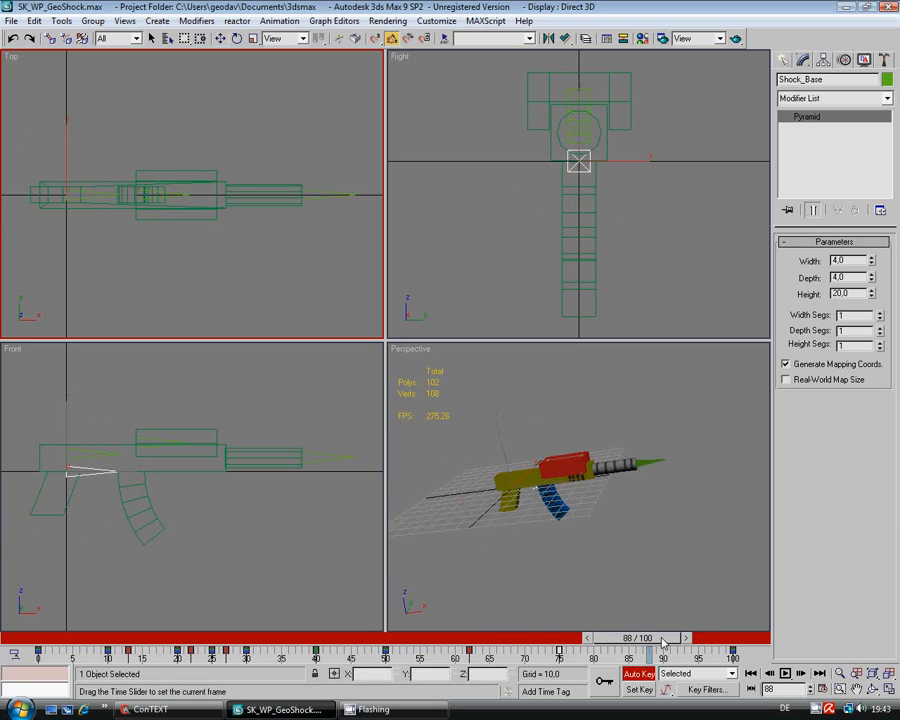
# - At frame 88, move the Shock_Base bone about -1.58 units along Y for the opposite idle sway
pyautogui.rightClick(63, 136)
pyautogui.click(65, 140)
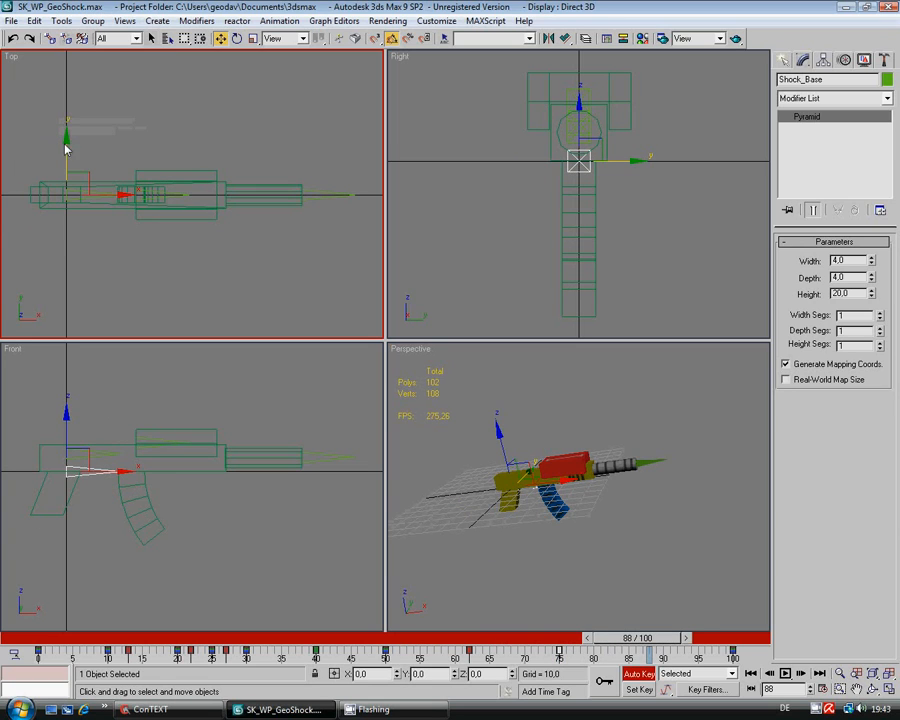
pyautogui.moveTo(66, 147); pyautogui.dragTo(66, 152)
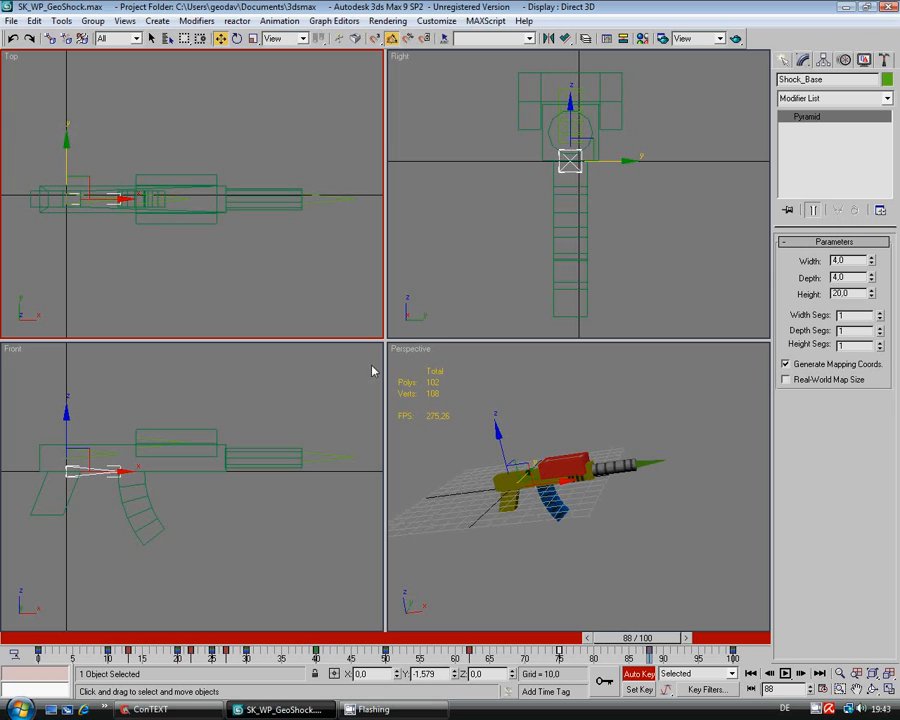
# - Scrub the timeline to review the idle motion up to frame 99, and return to frame 0
pyautogui.moveTo(637, 637); pyautogui.dragTo(706, 637)
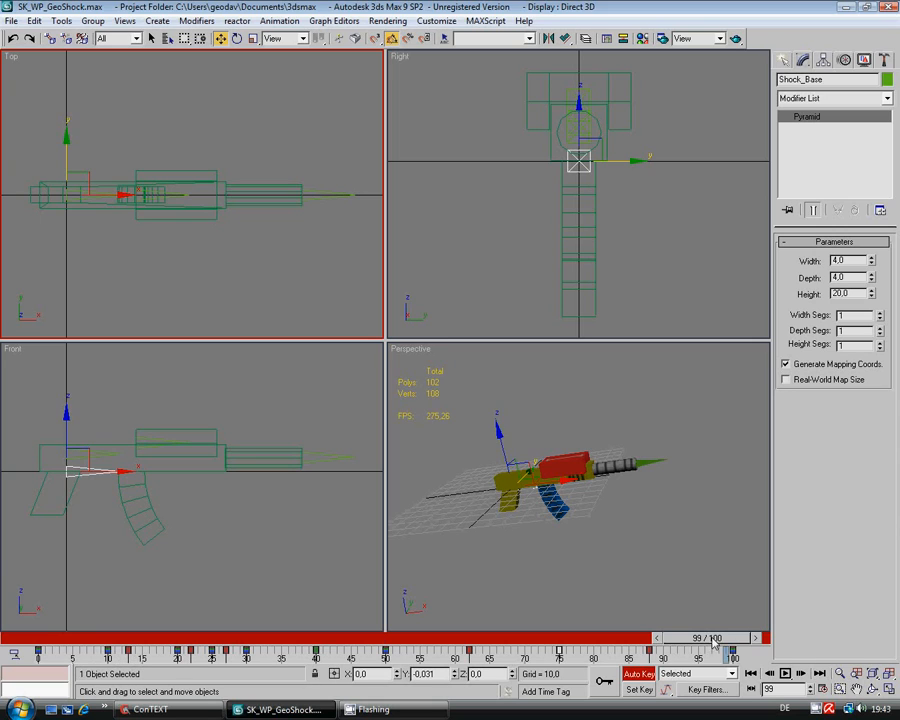
pyautogui.moveTo(724, 640); pyautogui.dragTo(57, 645)
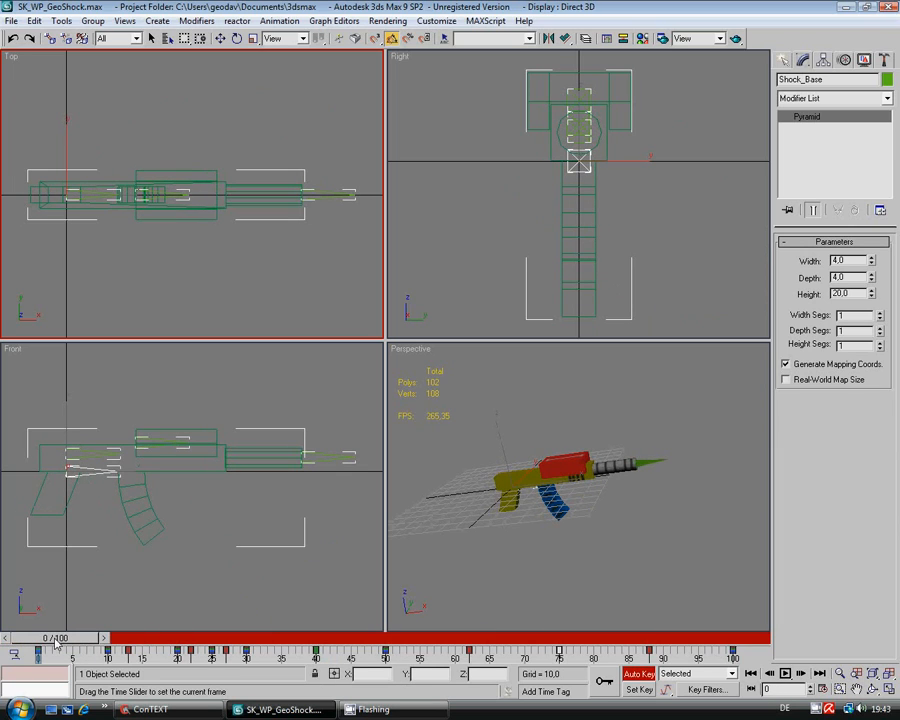
pyautogui.press('w')
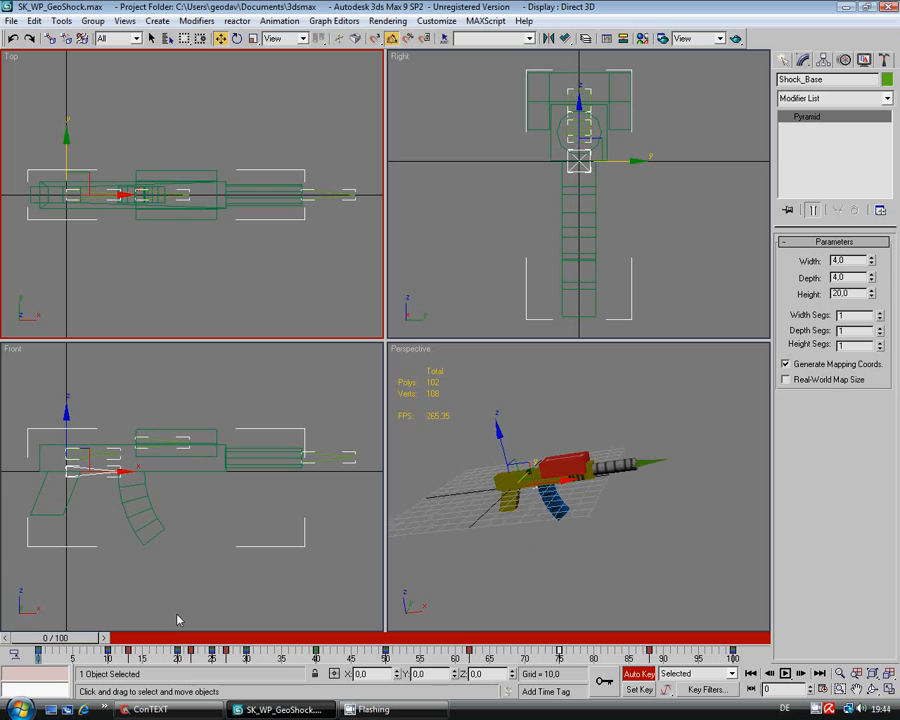
pyautogui.moveTo(63, 641); pyautogui.dragTo(20, 640)
pyautogui.press('w')
# - Bring up the ActorX animation export settings, and copy the animation name WeaponFire from GeoShock.txt in ConTEXT
pyautogui.click(884, 62)
pyautogui.moveTo(788, 544); pyautogui.dragTo(795, 341)
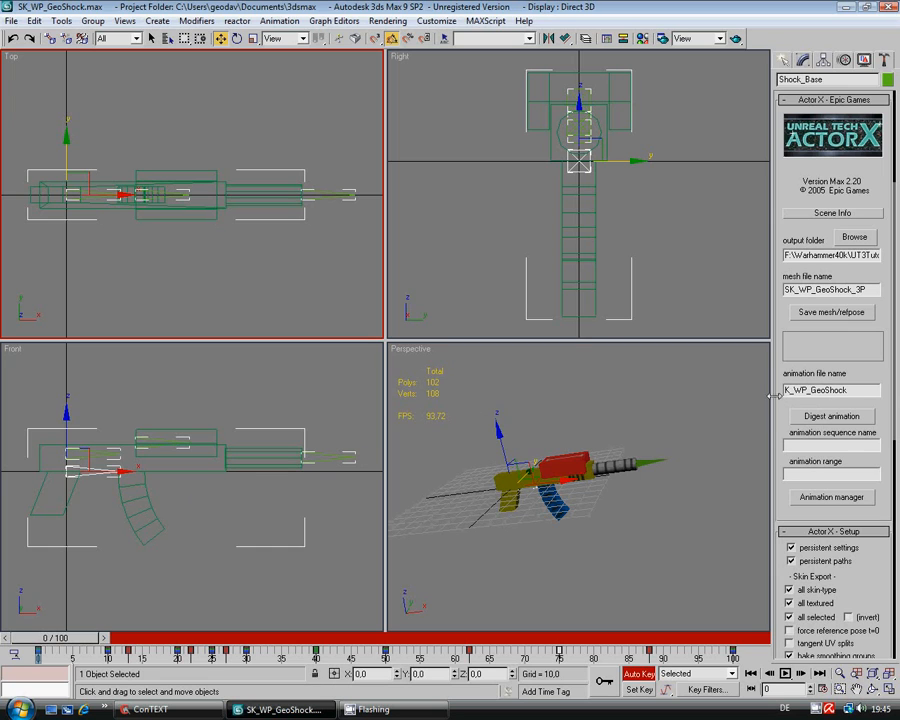
pyautogui.click(193, 716)
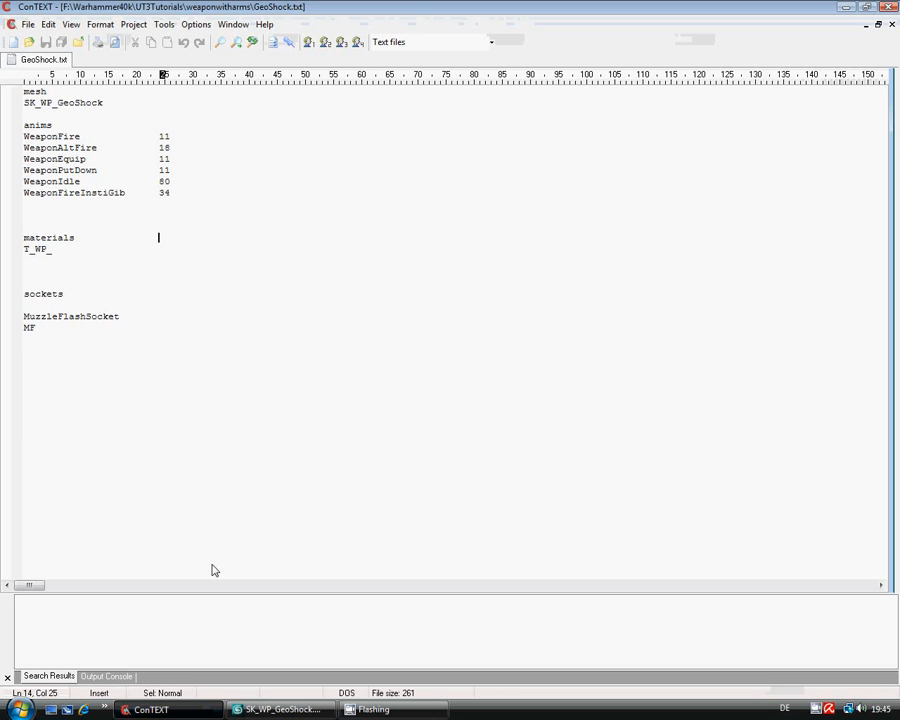
pyautogui.moveTo(85, 136); pyautogui.dragTo(35, 137)
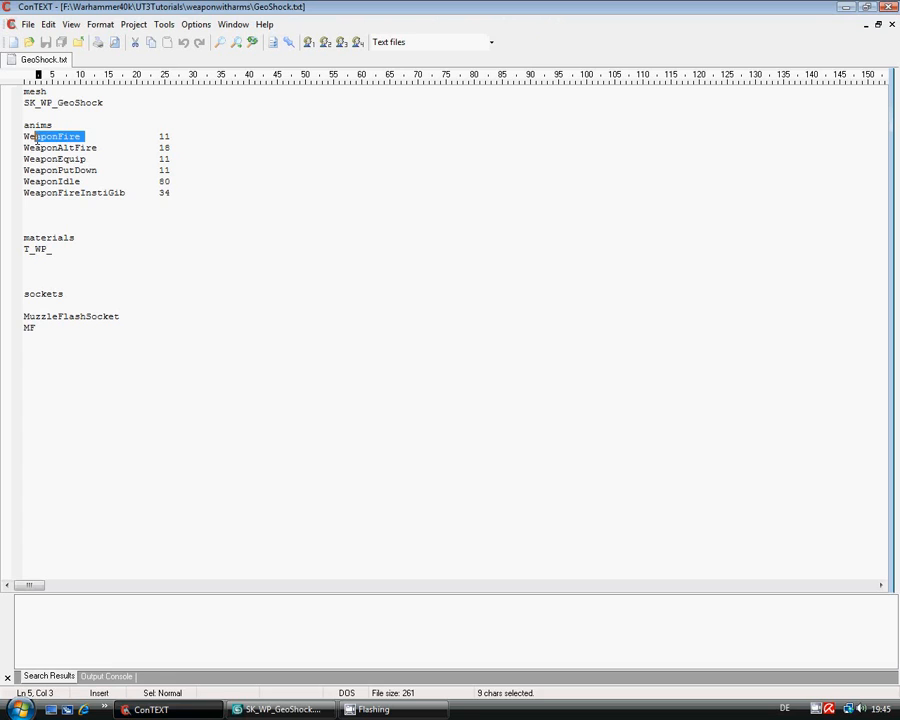
pyautogui.click(79, 138)
pyautogui.doubleClick(79, 138)
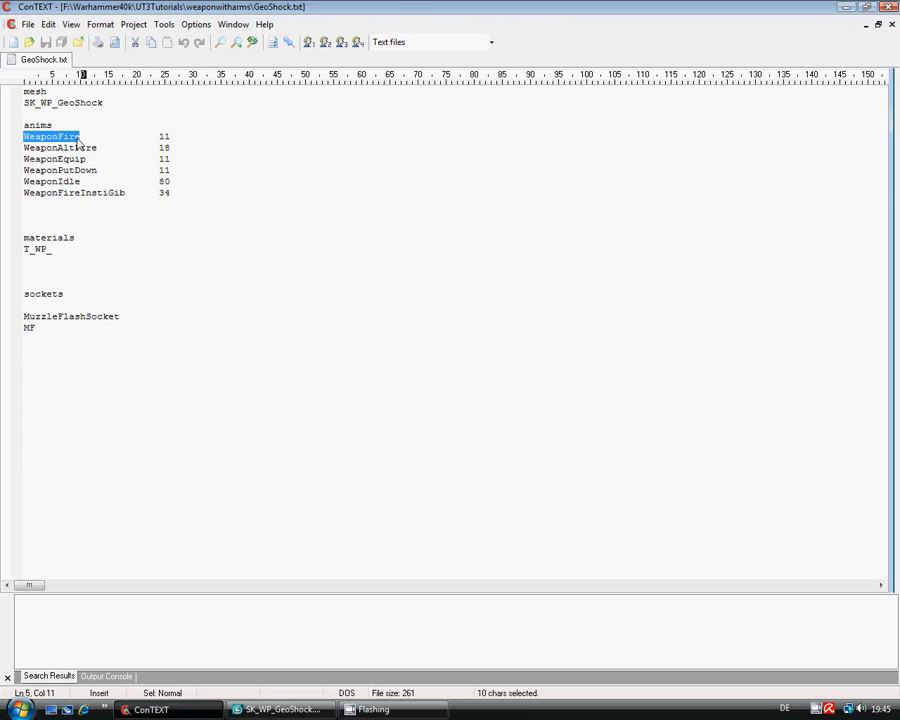
pyautogui.rightClick(55, 143)
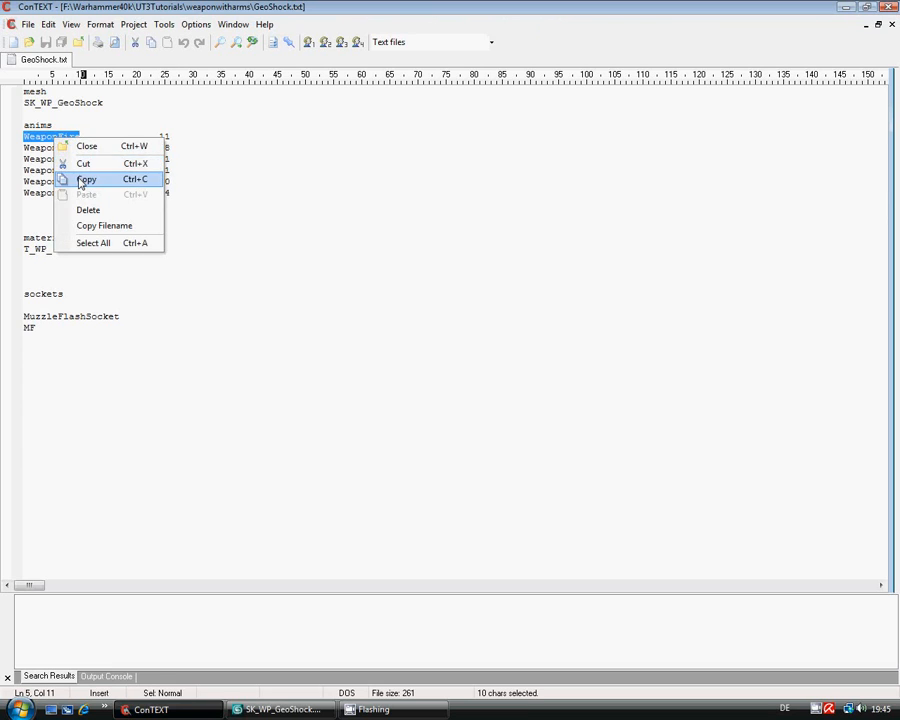
pyautogui.click(64, 176)
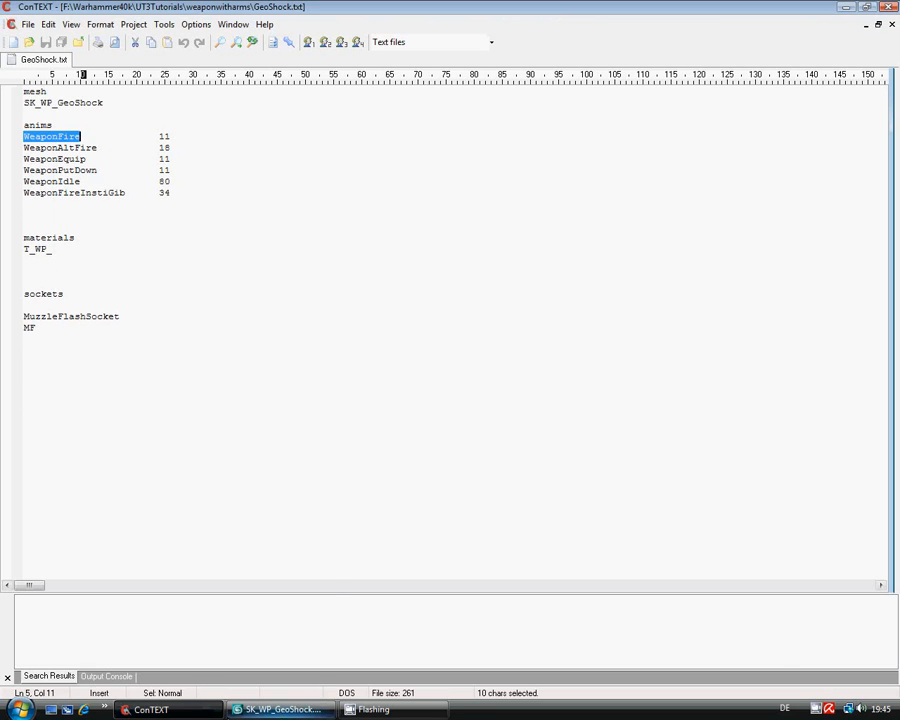
# - Back in 3ds Max, digest the animation in ActorX with sequence name WeaponFire and range 10-20
pyautogui.click(283, 709)
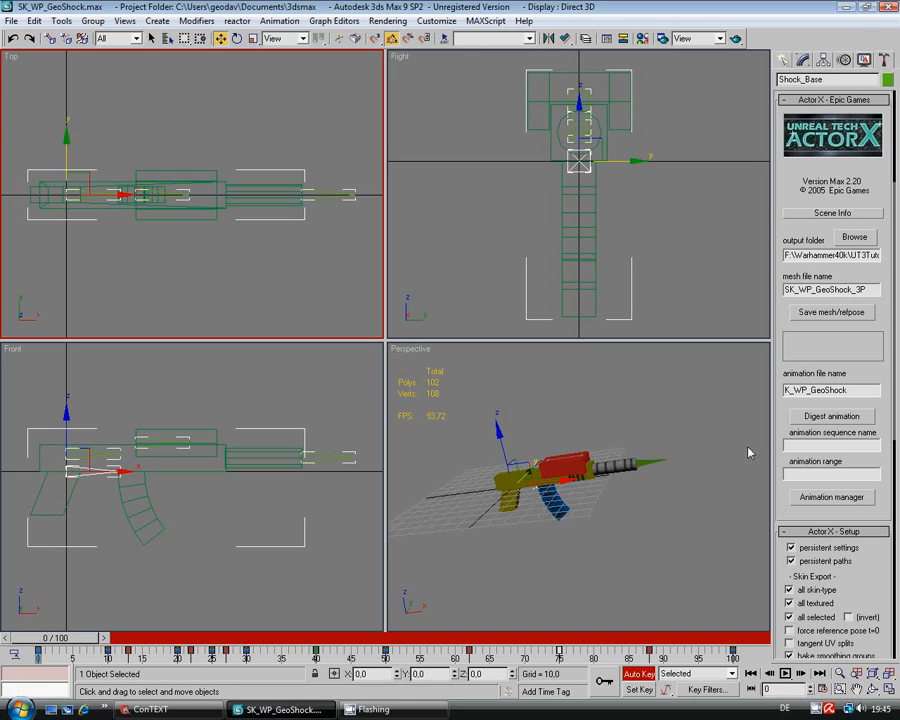
pyautogui.rightClick(790, 445)
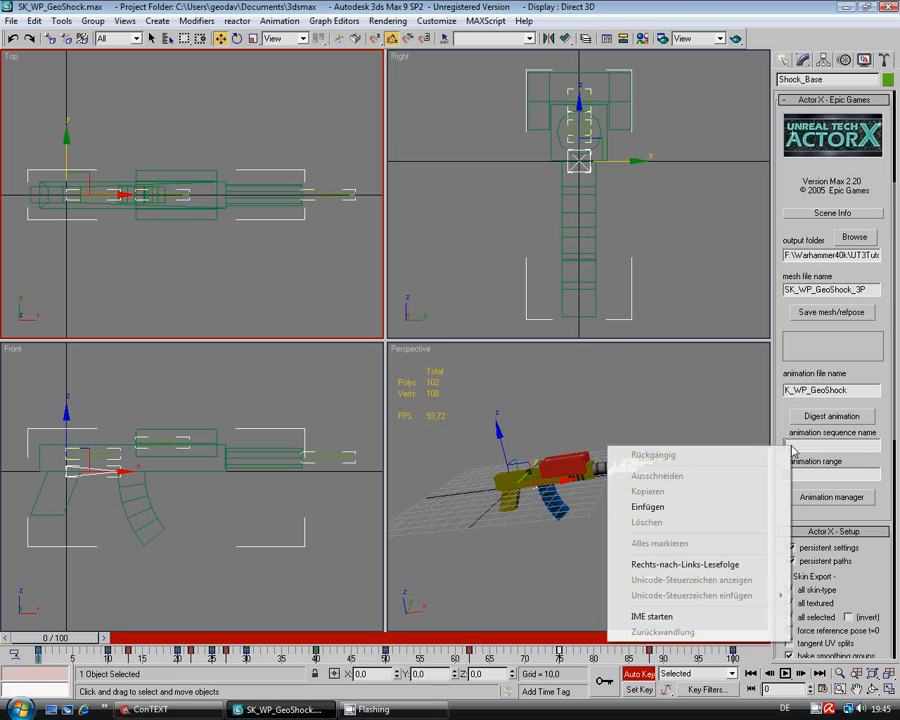
pyautogui.click(766, 510)
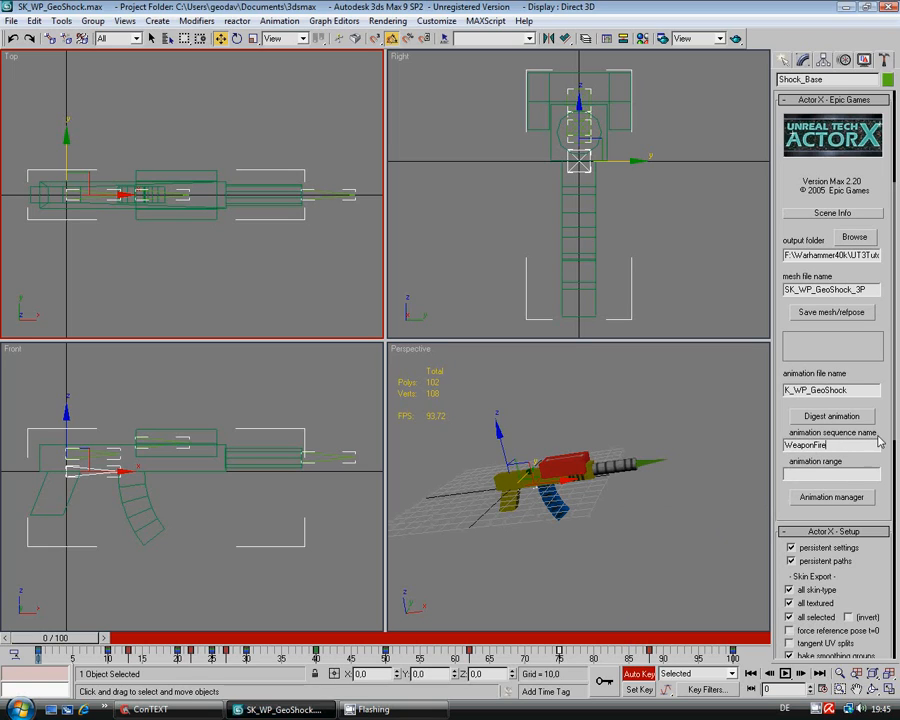
pyautogui.click(812, 474)
pyautogui.moveTo(78, 638); pyautogui.dragTo(143, 643)
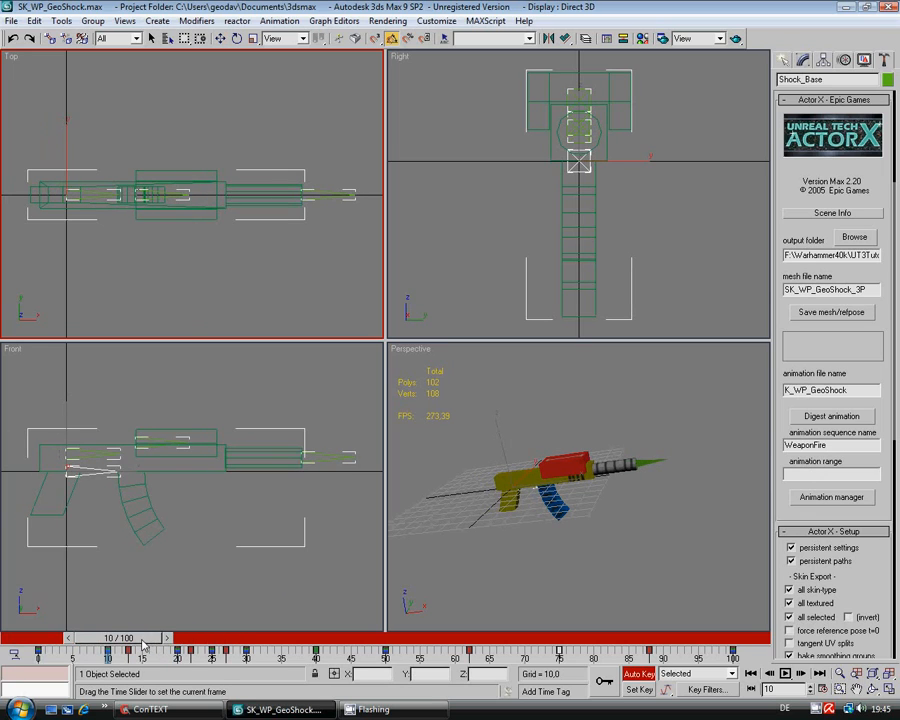
pyautogui.press('w')
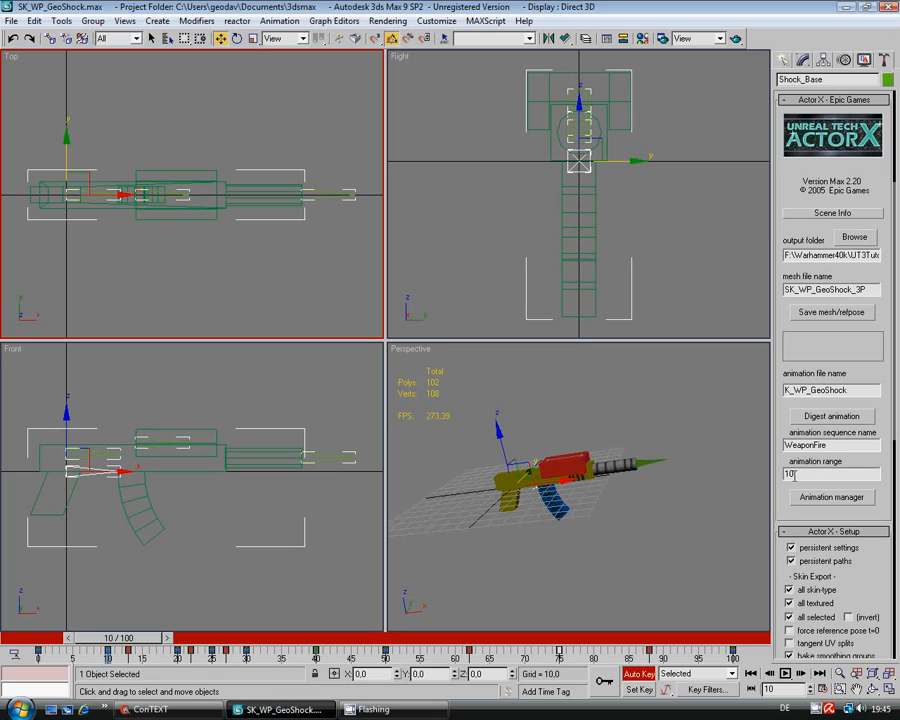
pyautogui.click(831, 416)
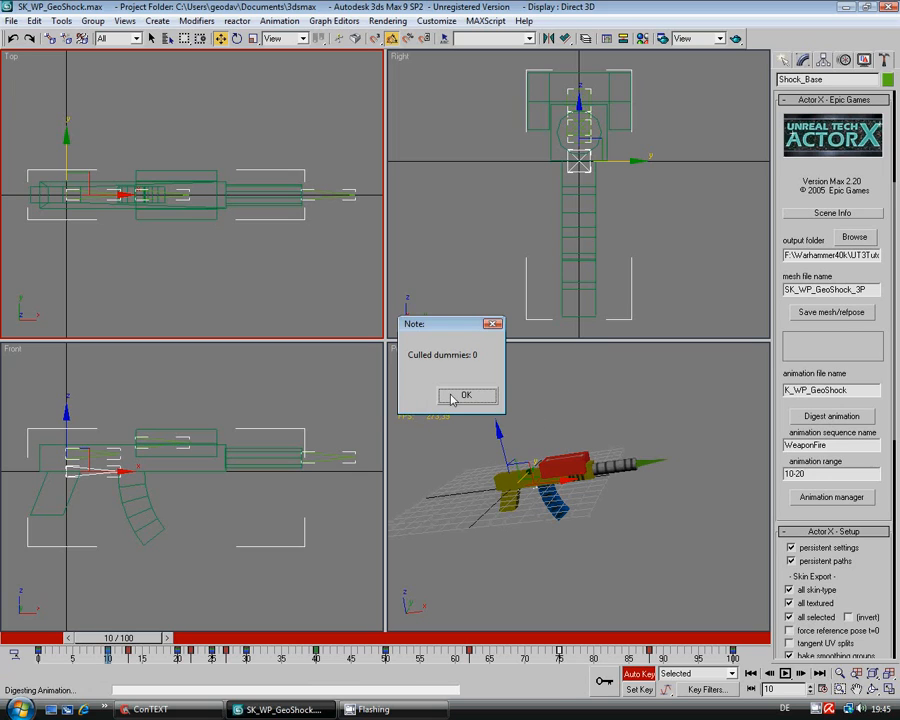
pyautogui.click(462, 396)
pyautogui.click(551, 396)
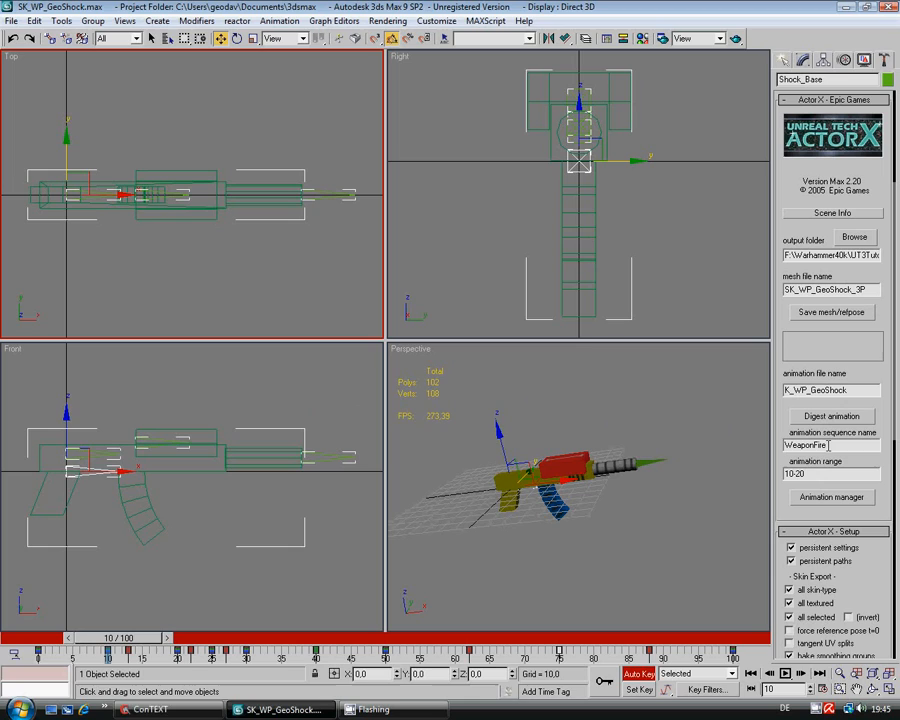
# - Switch to ConTEXT and copy the animation name WeaponAltFire from the anims list
pyautogui.click(150, 709)
pyautogui.moveTo(97, 147); pyautogui.dragTo(24, 148)
pyautogui.rightClick(30, 153)
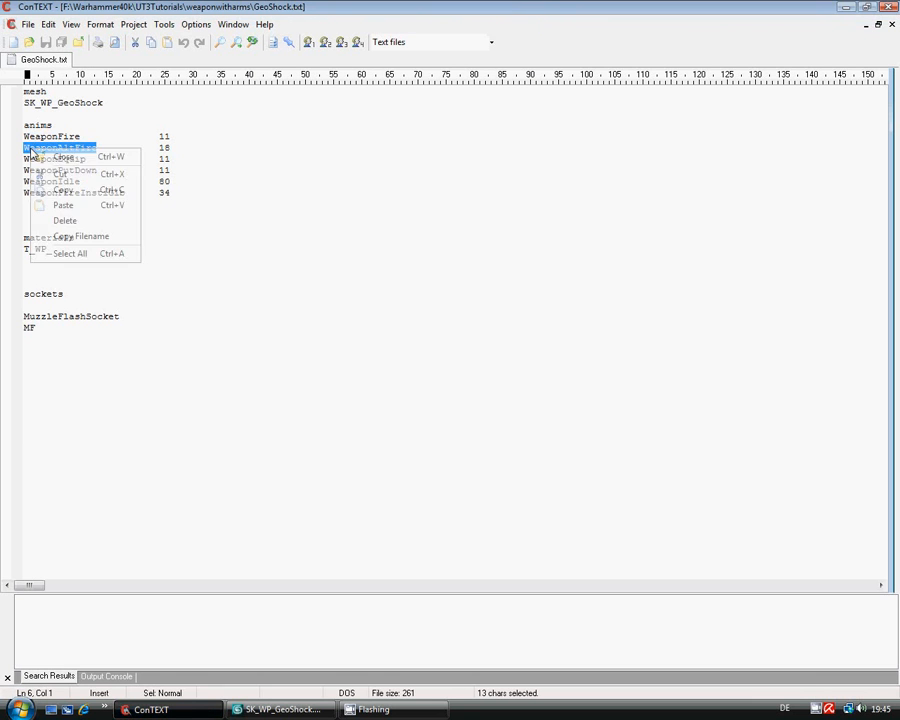
pyautogui.click(62, 192)
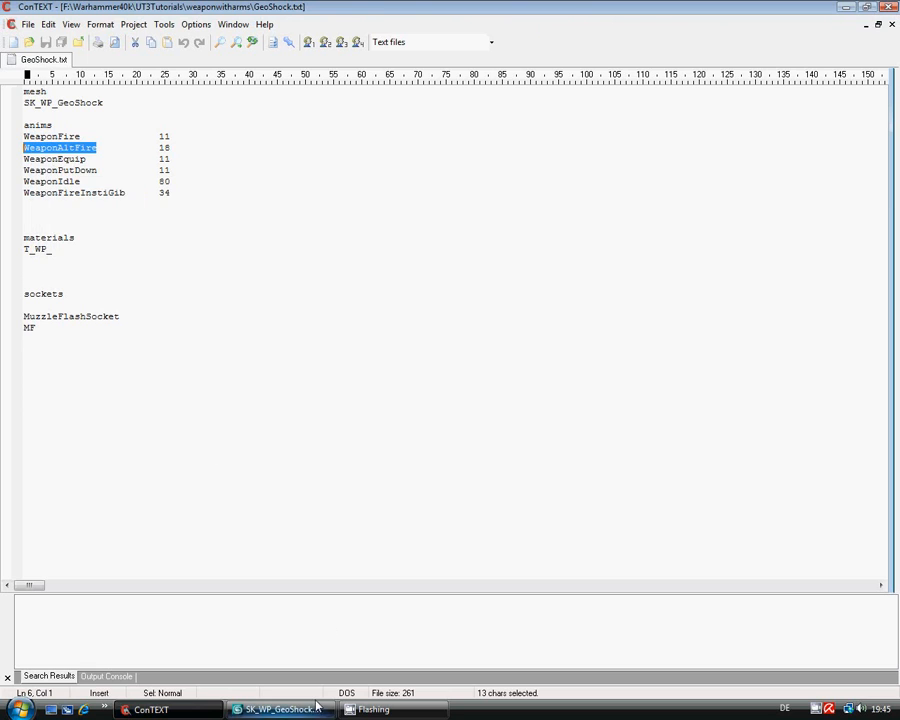
# - Return to 3ds Max and digest the animation in ActorX with sequence name WeaponAltFire and range 20-30
pyautogui.click(283, 709)
pyautogui.moveTo(826, 445); pyautogui.dragTo(785, 448)
pyautogui.rightClick(785, 446)
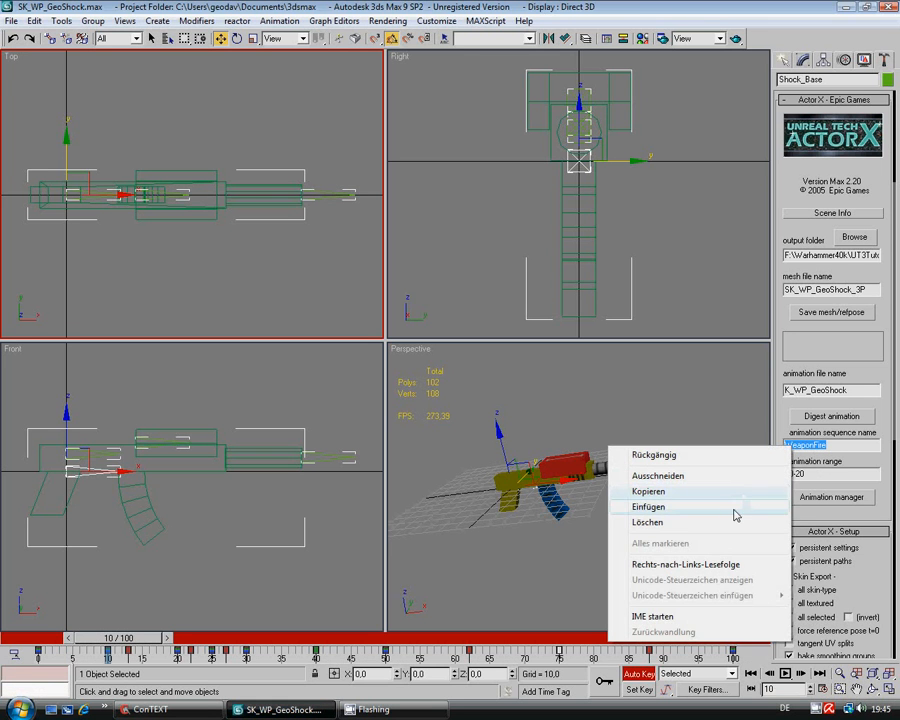
pyautogui.click(733, 508)
pyautogui.click(823, 476)
pyautogui.moveTo(823, 476); pyautogui.dragTo(785, 475)
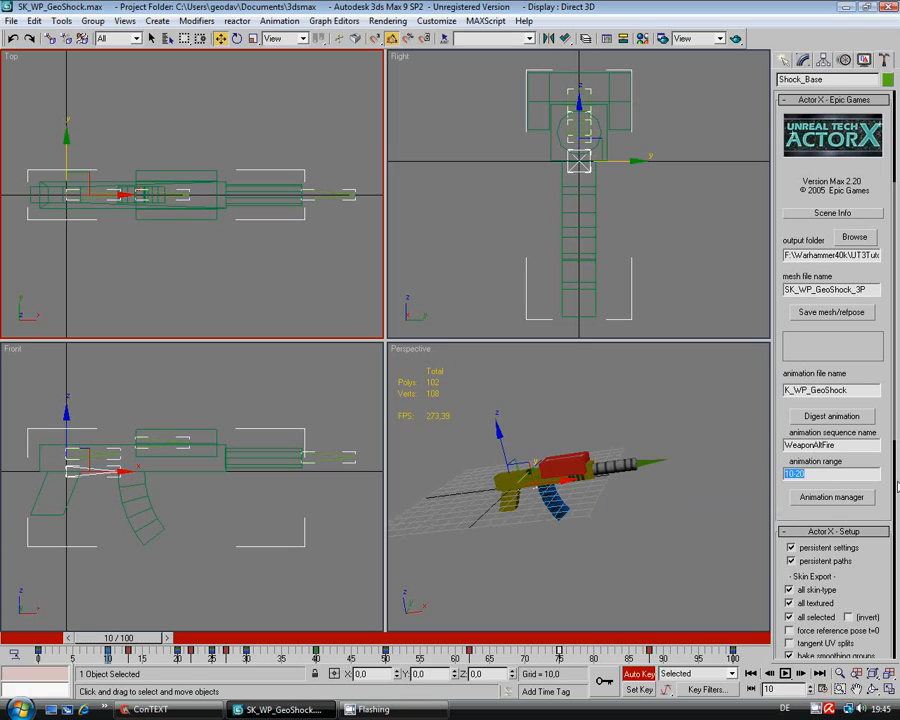
pyautogui.write('2')
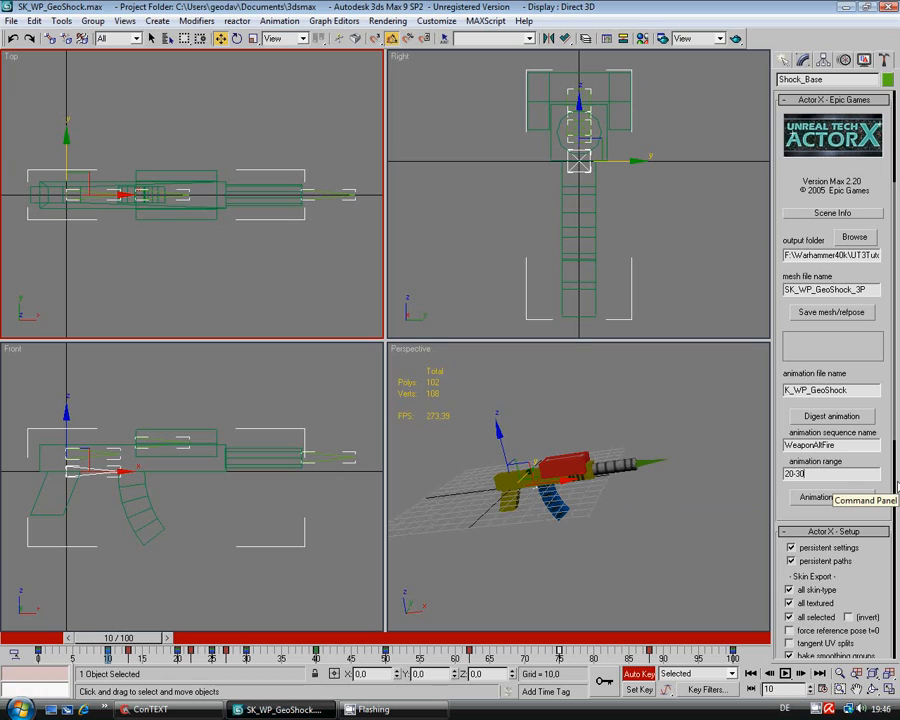
pyautogui.click(831, 416)
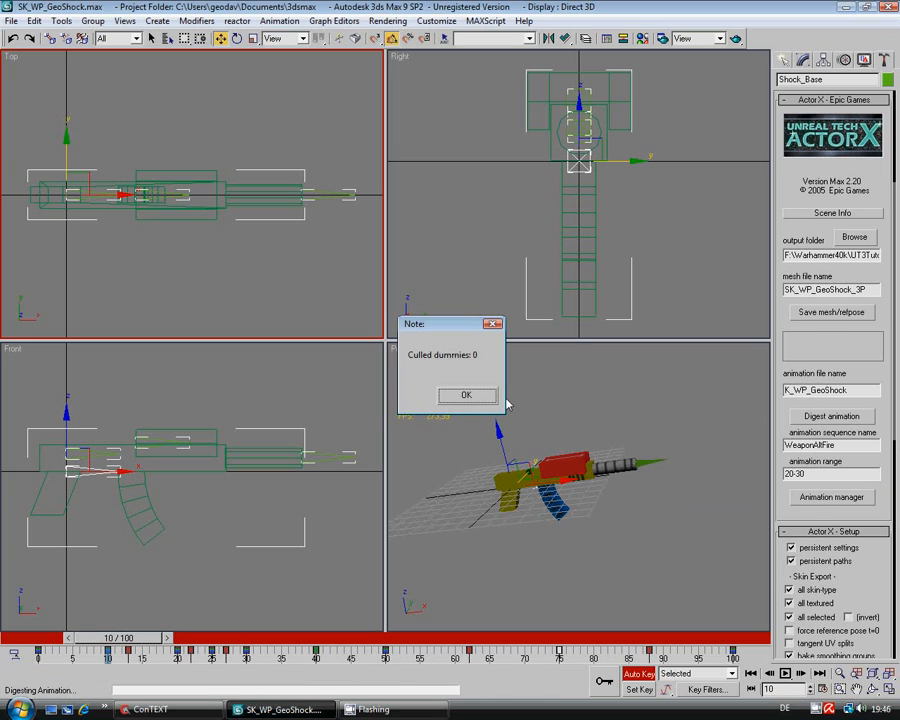
pyautogui.click(488, 395)
pyautogui.click(558, 394)
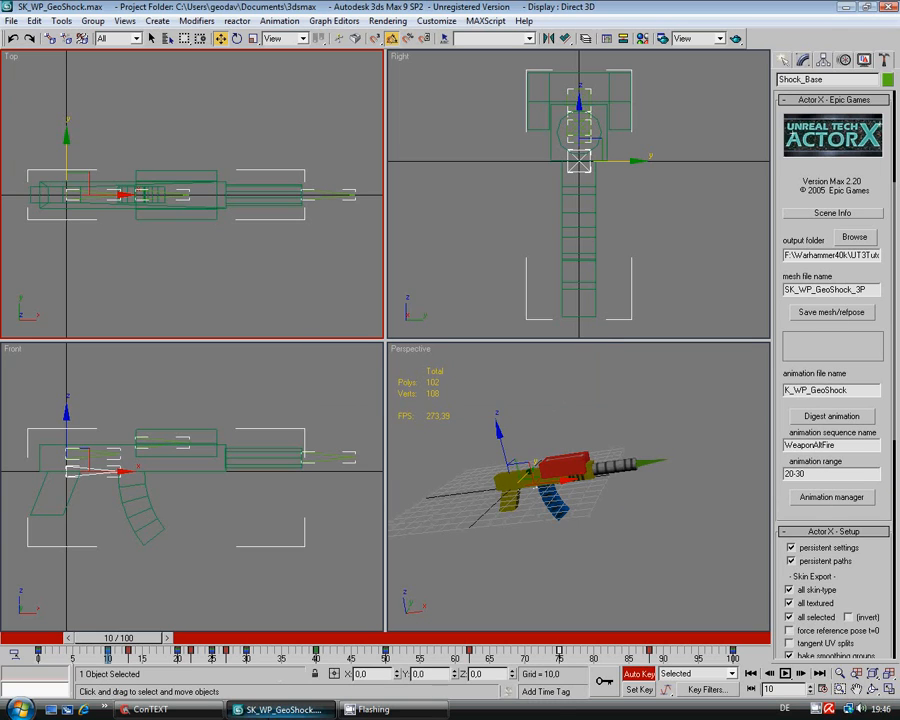
# - Switch to ConTEXT and copy the animation name WeaponPutDown from the anims list
pyautogui.click(150, 709)
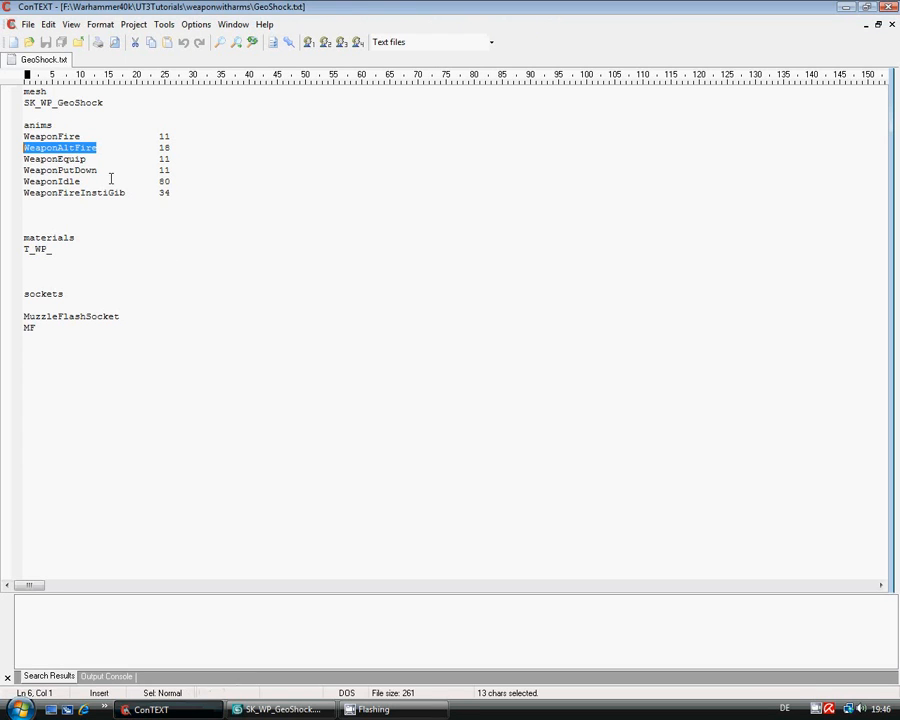
pyautogui.moveTo(96, 170); pyautogui.dragTo(22, 171)
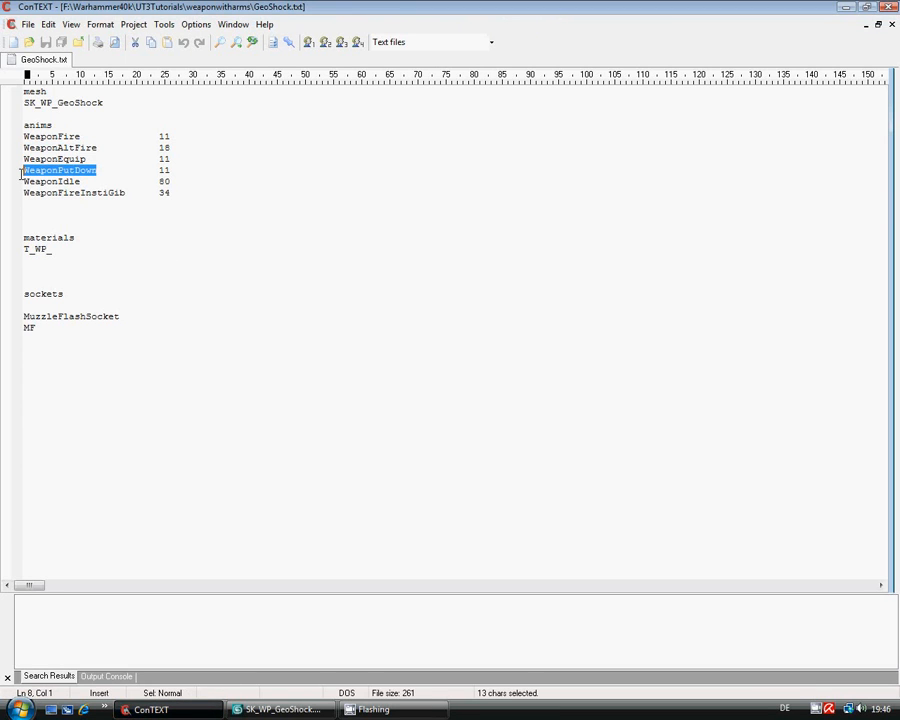
pyautogui.rightClick(40, 178)
pyautogui.click(72, 213)
# - Return to 3ds Max and digest the animation in ActorX with sequence name WeaponPutDown and range 30-40
pyautogui.click(325, 709)
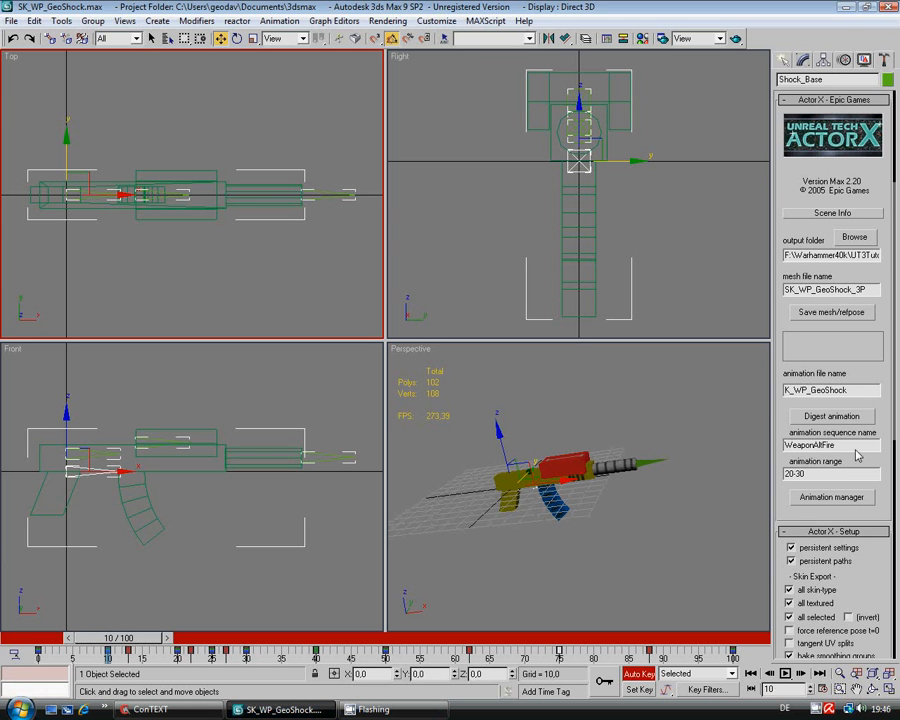
pyautogui.doubleClick(855, 446)
pyautogui.rightClick(787, 447)
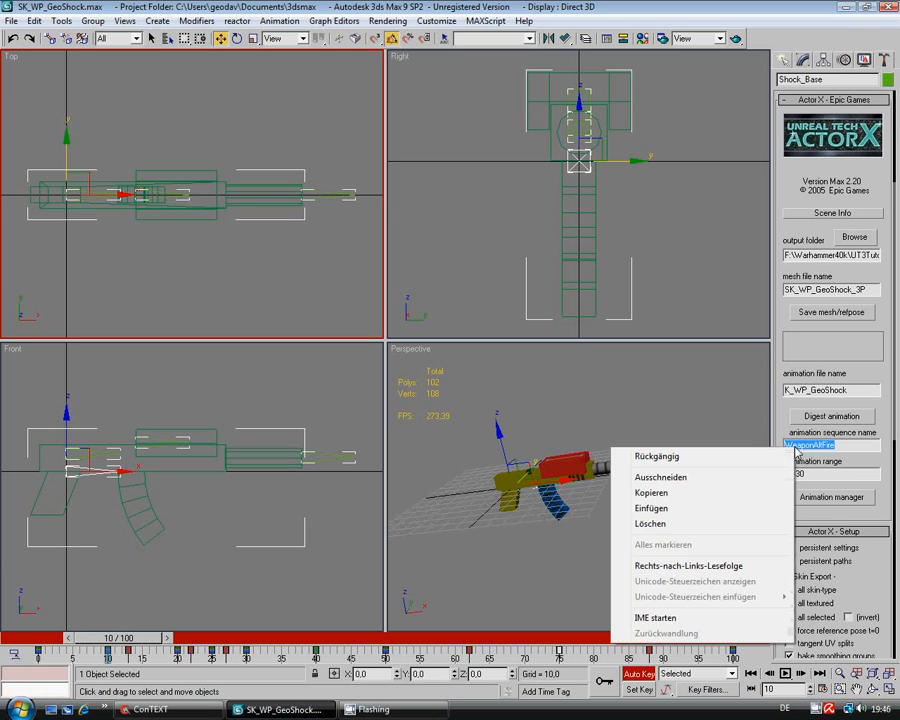
pyautogui.click(729, 513)
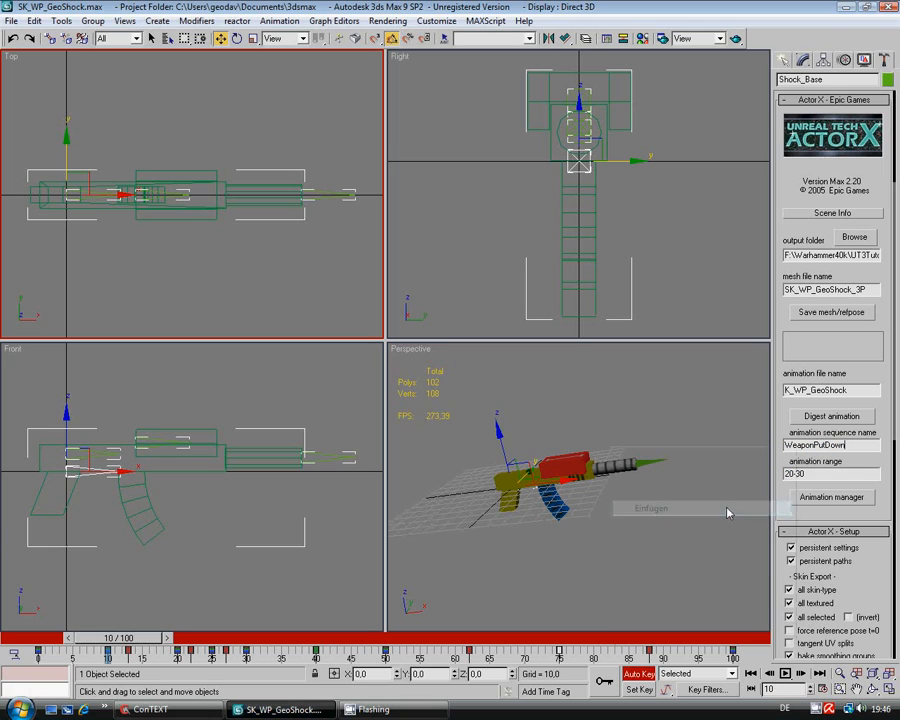
pyautogui.press('Tab')
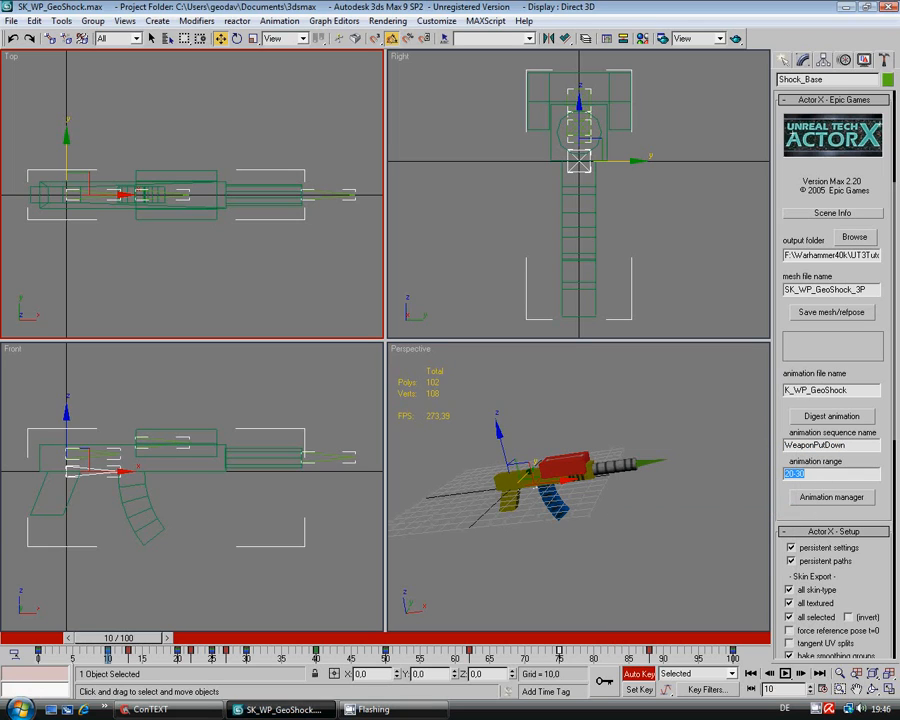
pyautogui.write('30')
pyautogui.click(831, 416)
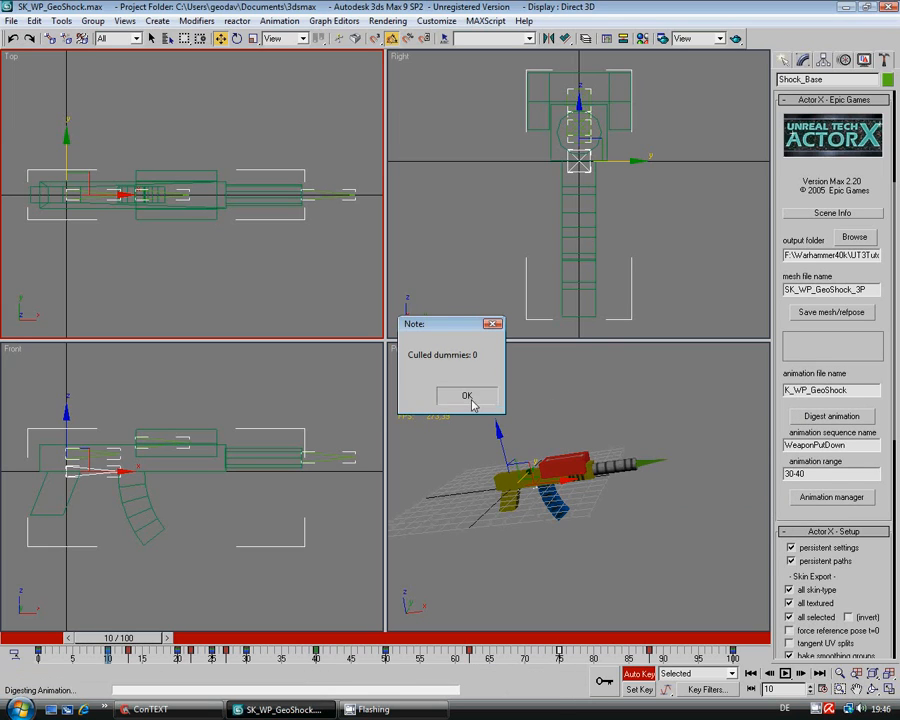
pyautogui.click(470, 398)
pyautogui.click(503, 394)
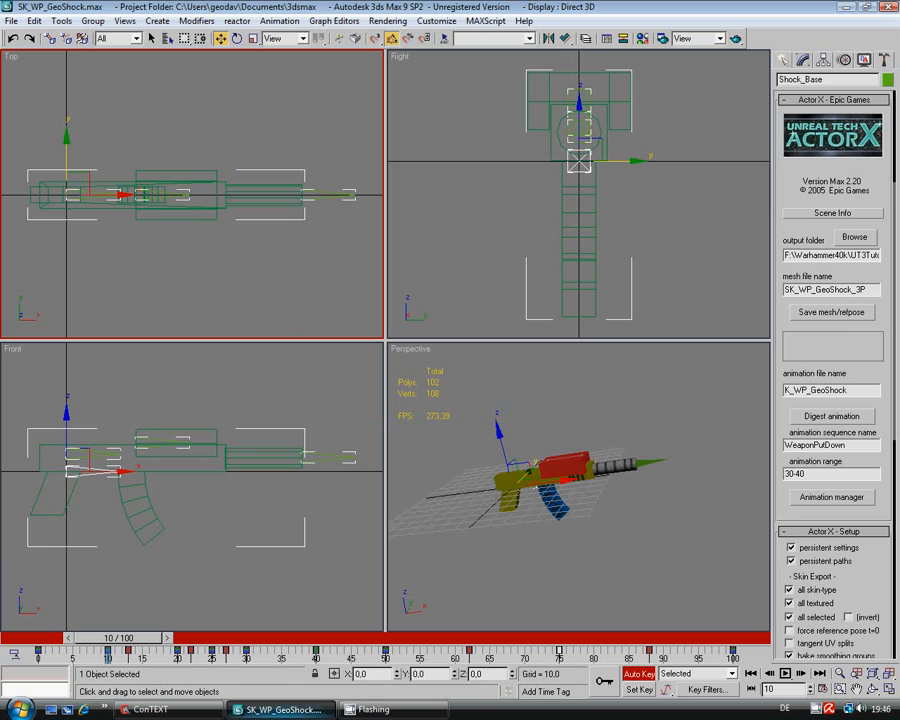
# - Switch to ConTEXT and copy the animation name WeaponEquip from the anims list
pyautogui.click(219, 710)
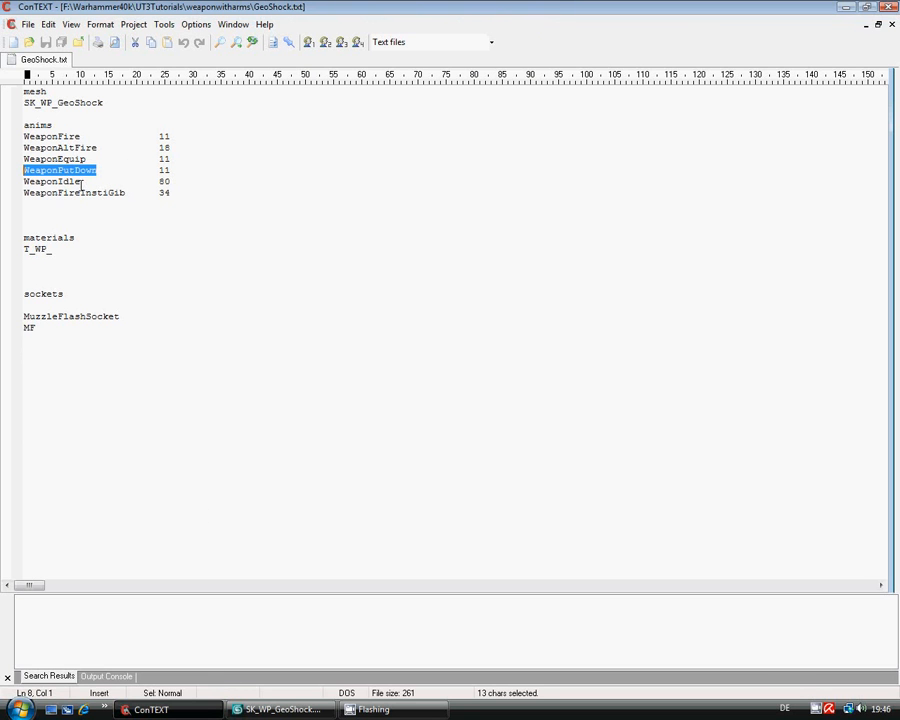
pyautogui.moveTo(81, 183); pyautogui.dragTo(18, 183)
pyautogui.moveTo(86, 159); pyautogui.dragTo(22, 159)
pyautogui.rightClick(38, 166)
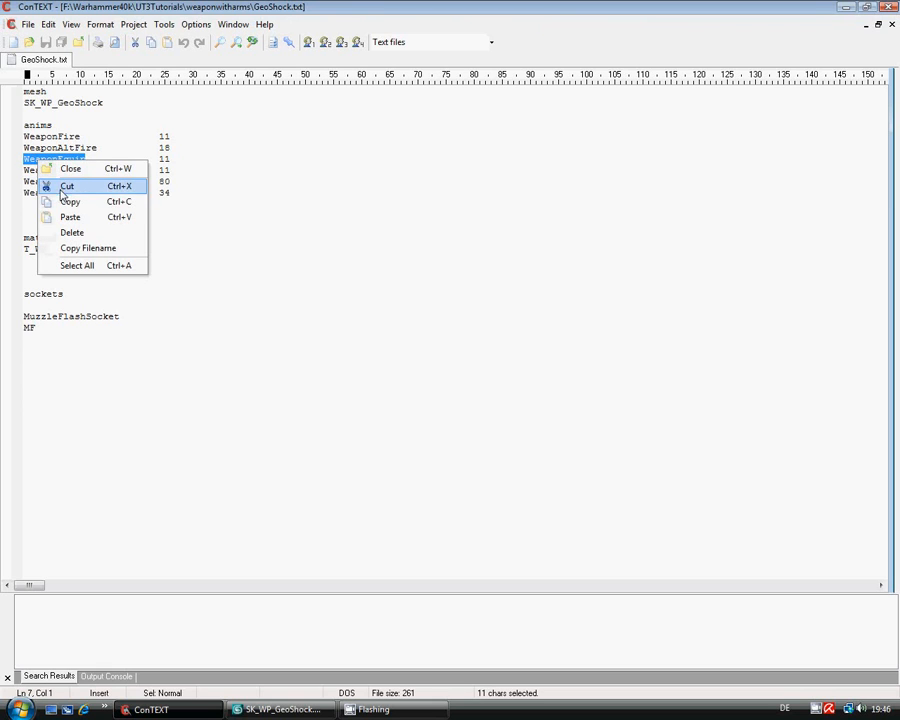
pyautogui.click(72, 201)
# - Return to 3ds Max and digest the animation in ActorX with sequence name WeaponEquip and range 40-50
pyautogui.click(290, 709)
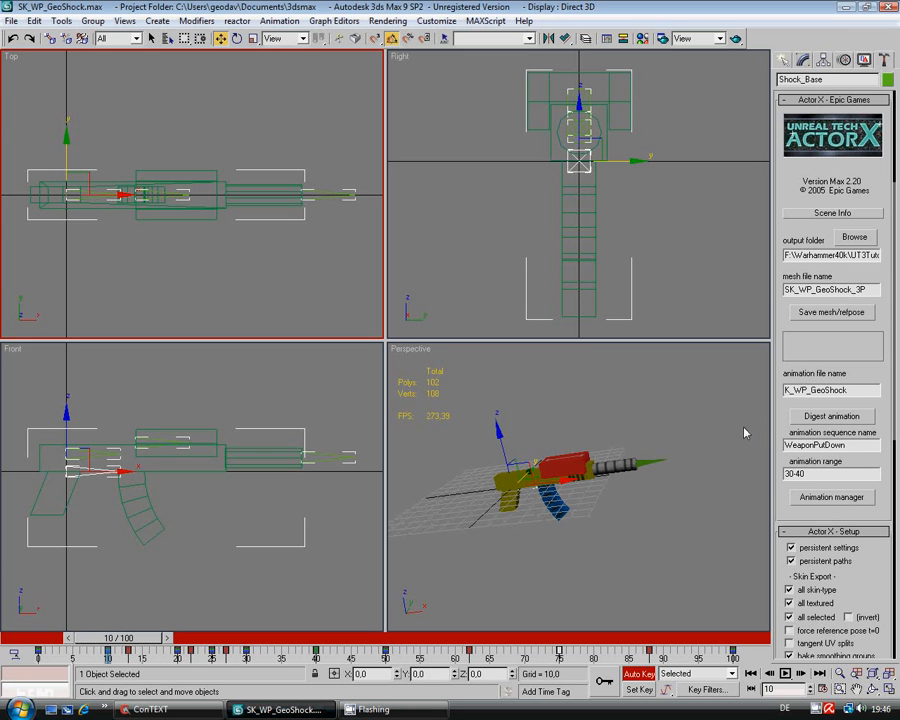
pyautogui.moveTo(845, 445); pyautogui.dragTo(783, 447)
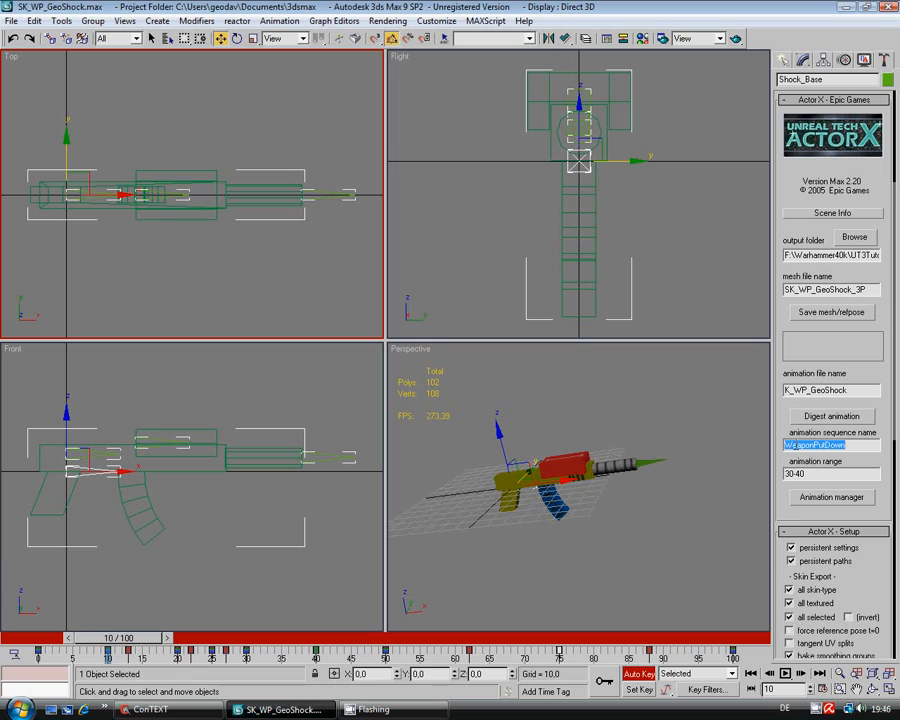
pyautogui.rightClick(783, 446)
pyautogui.click(737, 505)
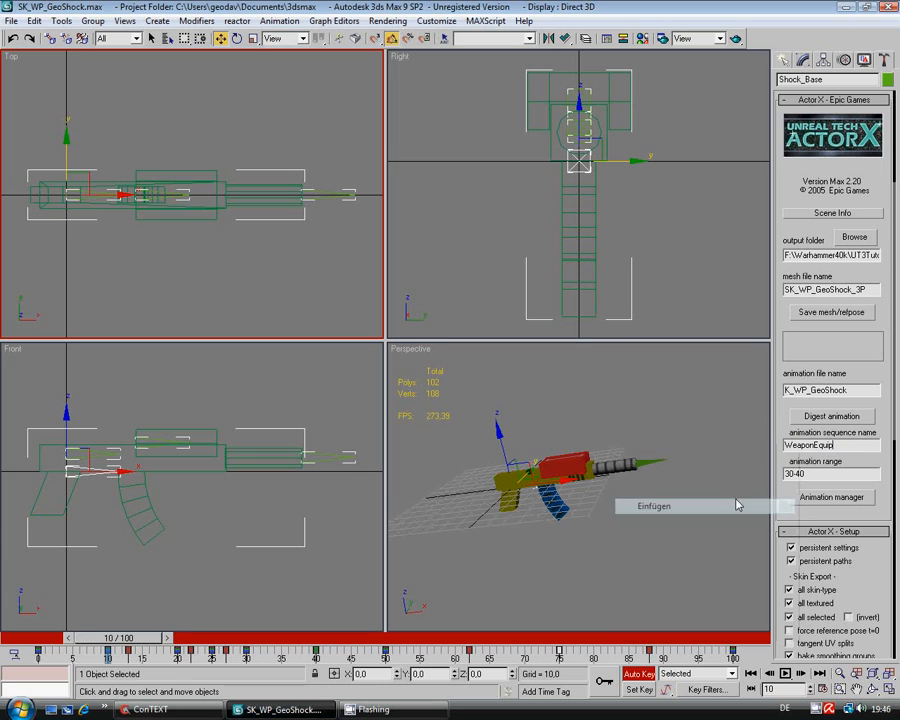
pyautogui.moveTo(828, 477); pyautogui.dragTo(777, 477)
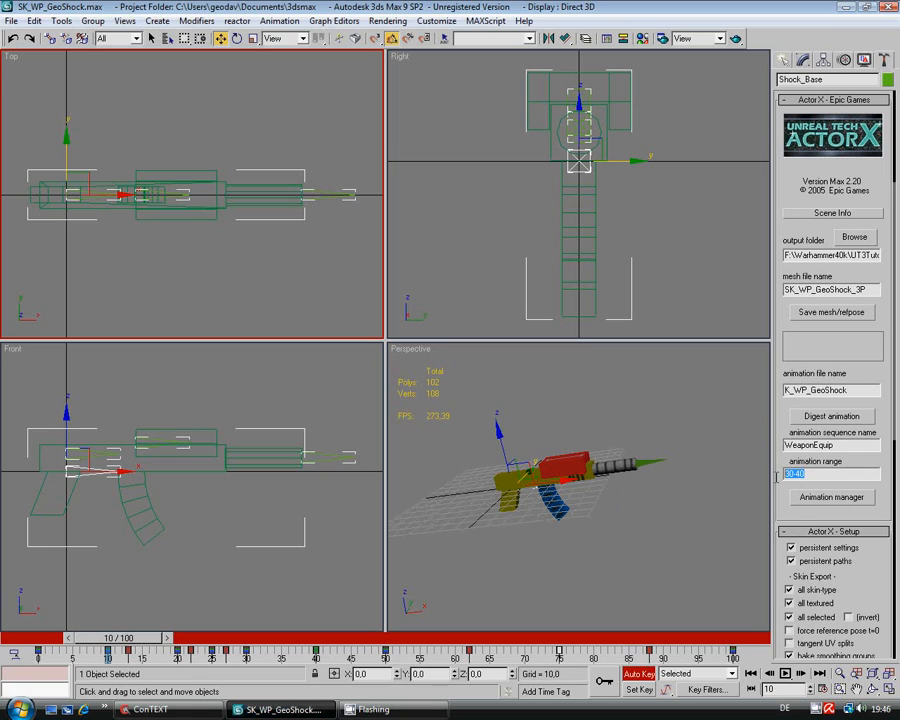
pyautogui.write('40-50')
pyautogui.click(796, 418)
pyautogui.click(461, 394)
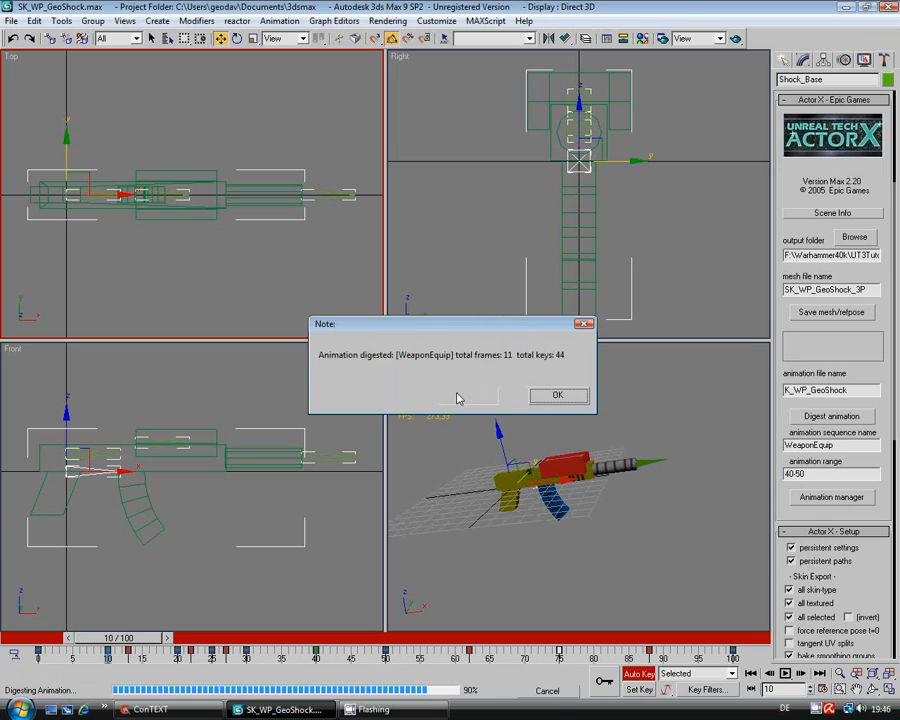
pyautogui.click(552, 394)
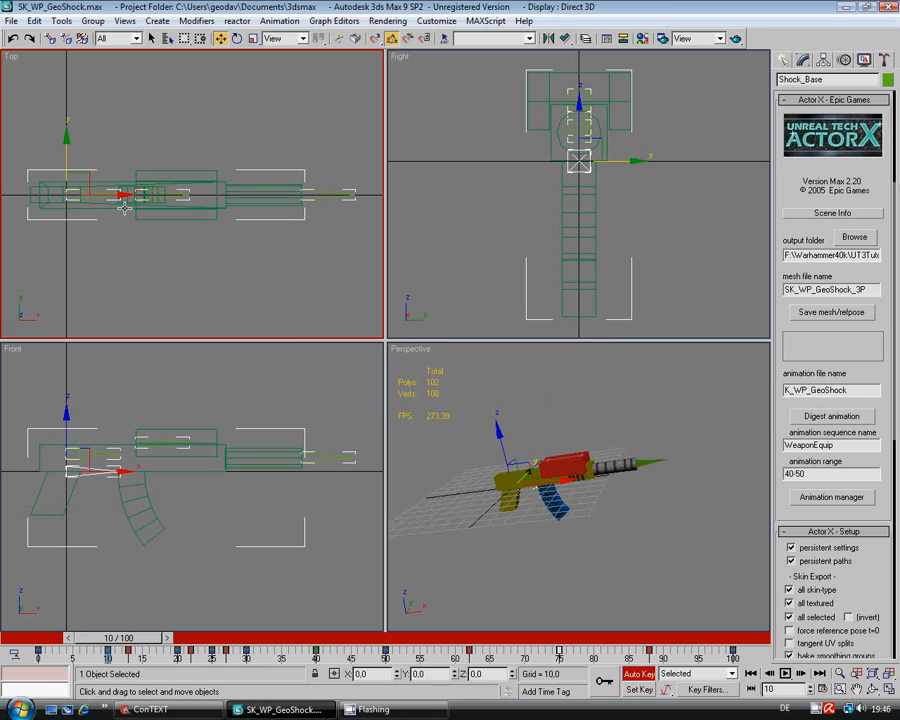
# - Switch to ConTEXT and copy the animation name WeaponIdle from the anims list
pyautogui.click(155, 709)
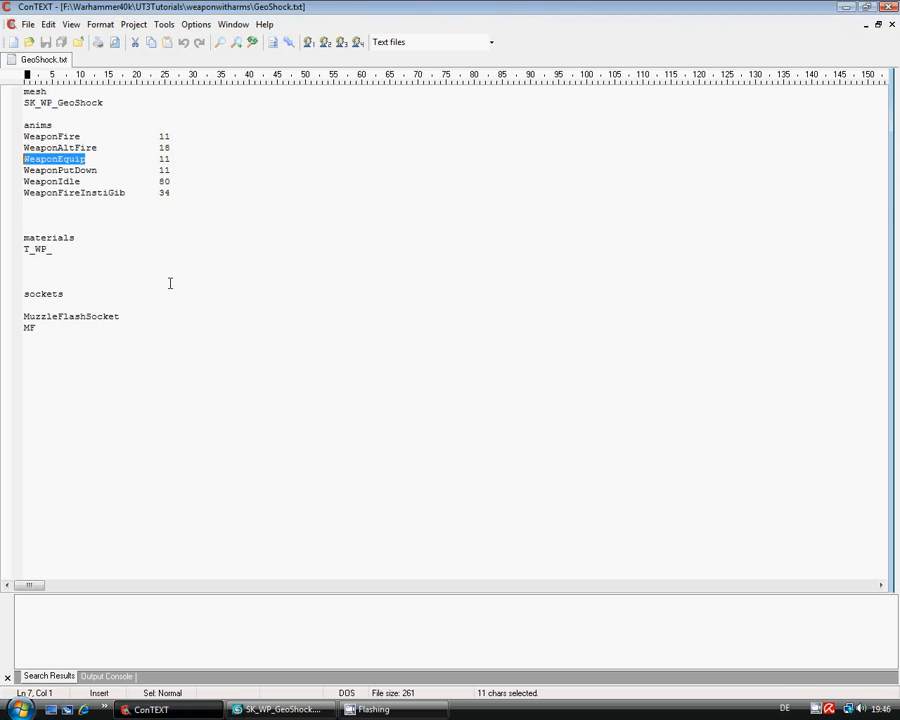
pyautogui.moveTo(84, 183); pyautogui.dragTo(24, 184)
pyautogui.click(82, 185)
pyautogui.rightClick(26, 184)
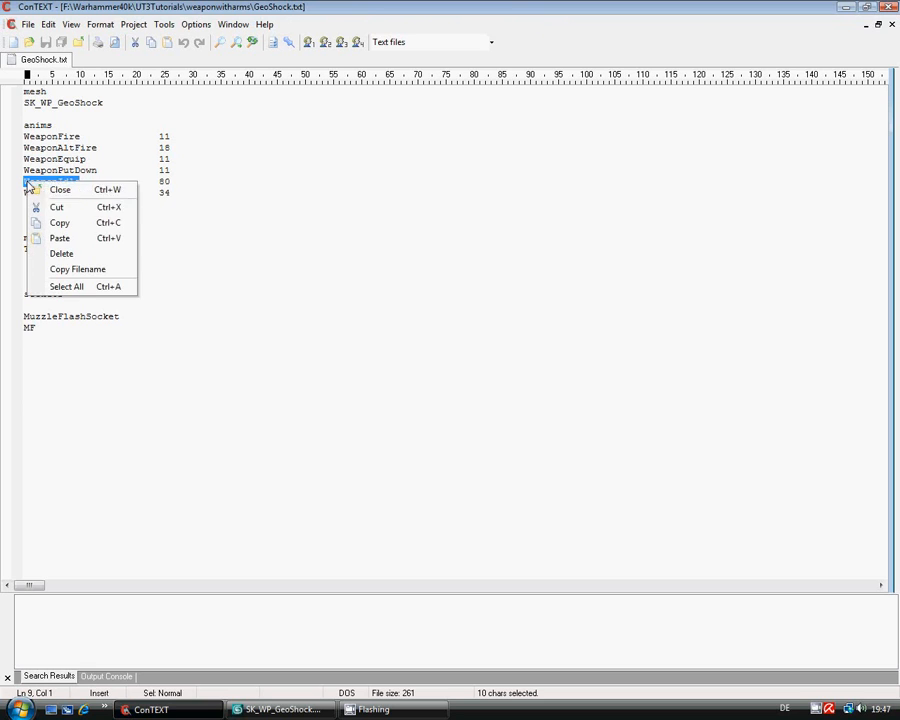
pyautogui.click(56, 223)
# - Return to 3ds Max and digest the animation in ActorX with sequence name WeaponIdle and range 50-100
pyautogui.click(282, 709)
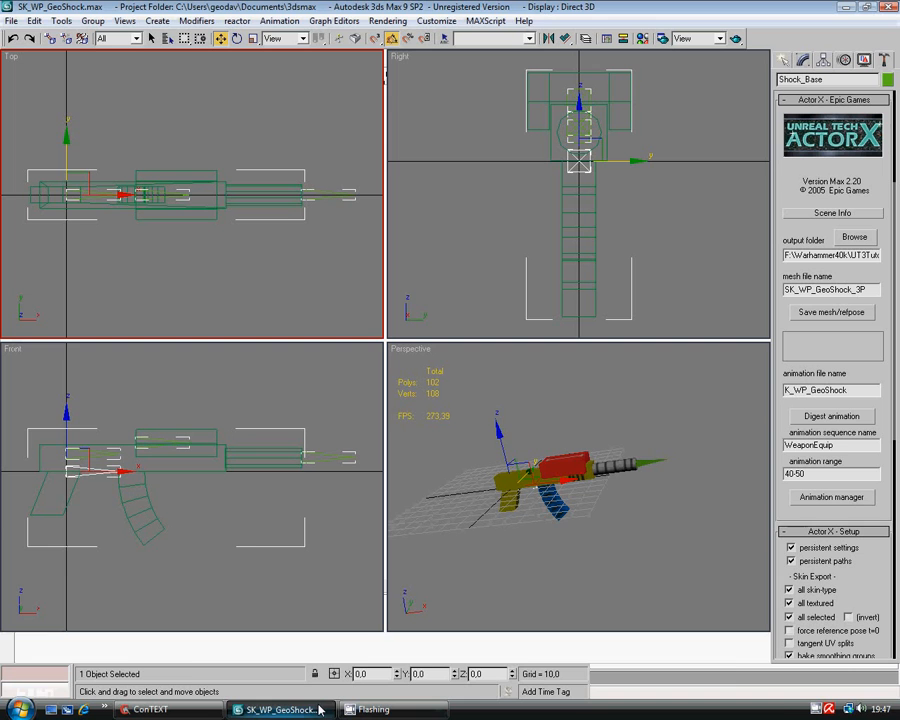
pyautogui.moveTo(840, 445); pyautogui.dragTo(781, 445)
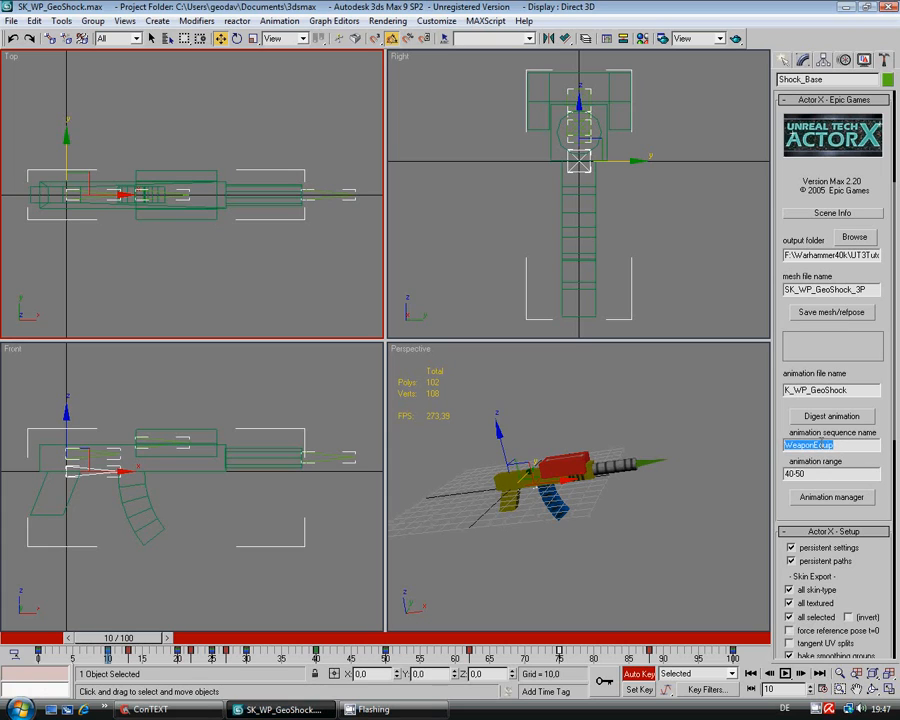
pyautogui.rightClick(826, 447)
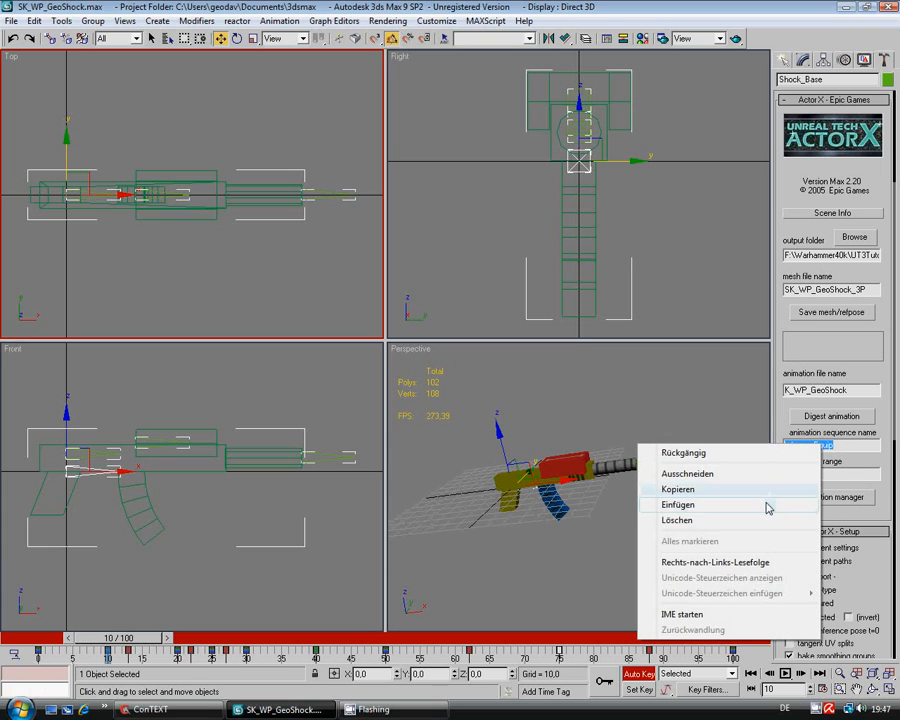
pyautogui.click(680, 504)
pyautogui.moveTo(813, 476); pyautogui.dragTo(783, 475)
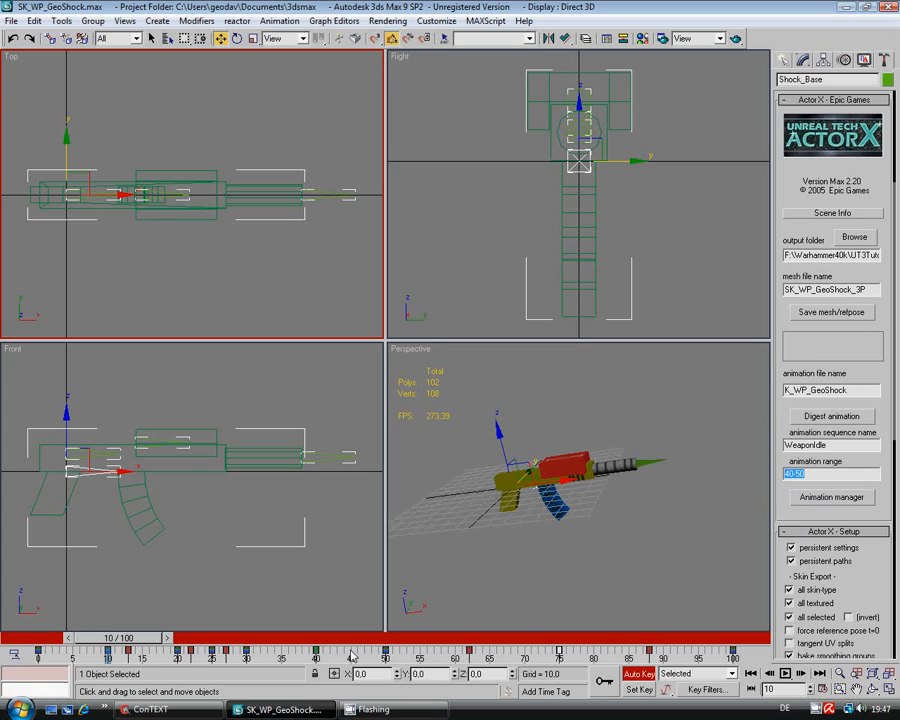
pyautogui.moveTo(178, 637); pyautogui.dragTo(418, 641)
pyautogui.moveTo(819, 474); pyautogui.dragTo(783, 474)
pyautogui.write('50')
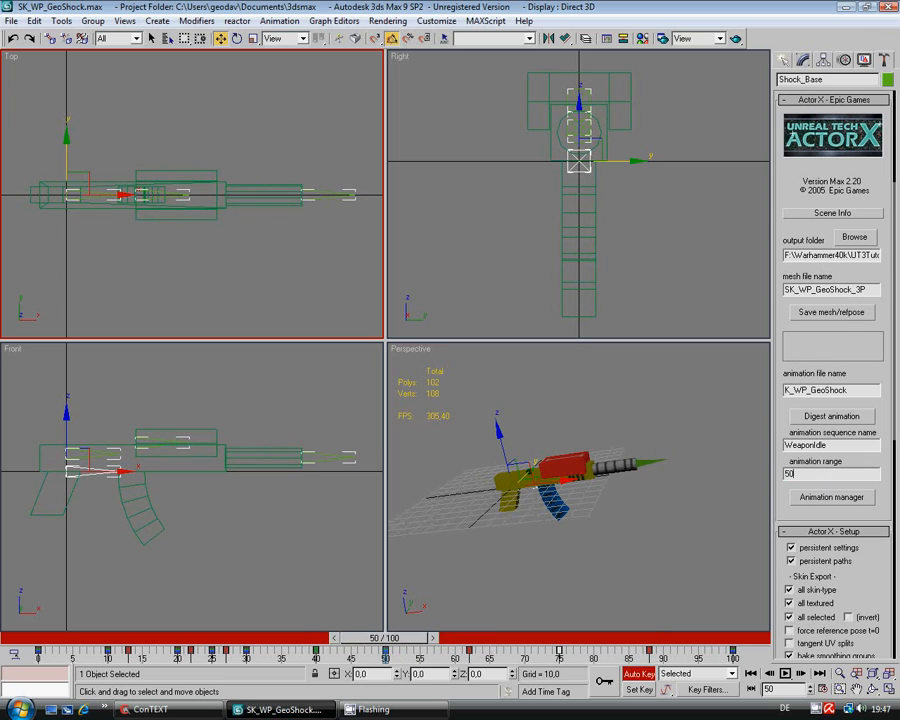
pyautogui.write('-100')
pyautogui.click(833, 415)
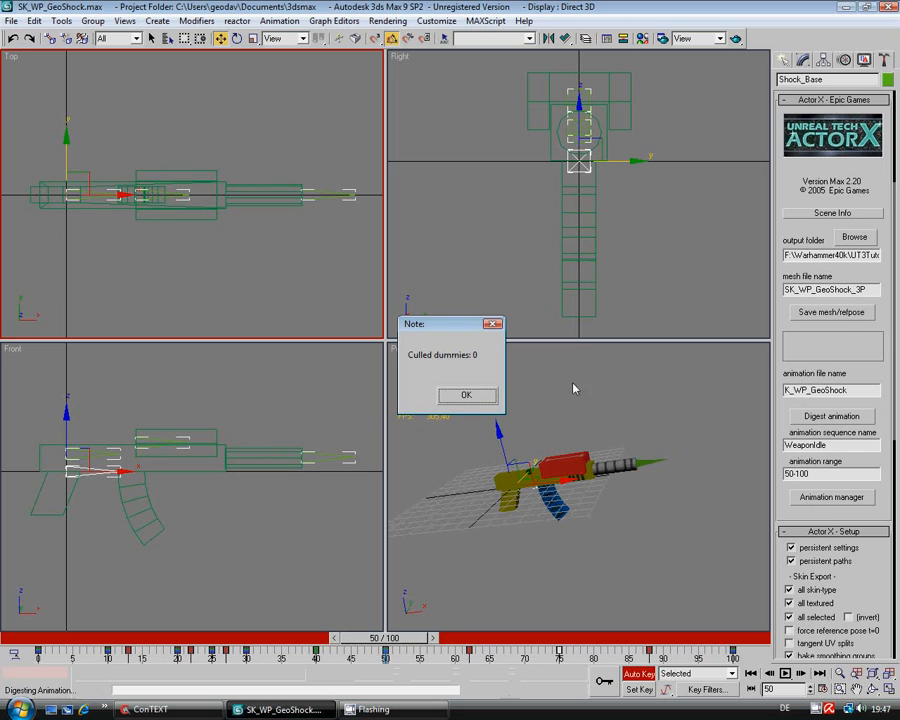
pyautogui.click(470, 400)
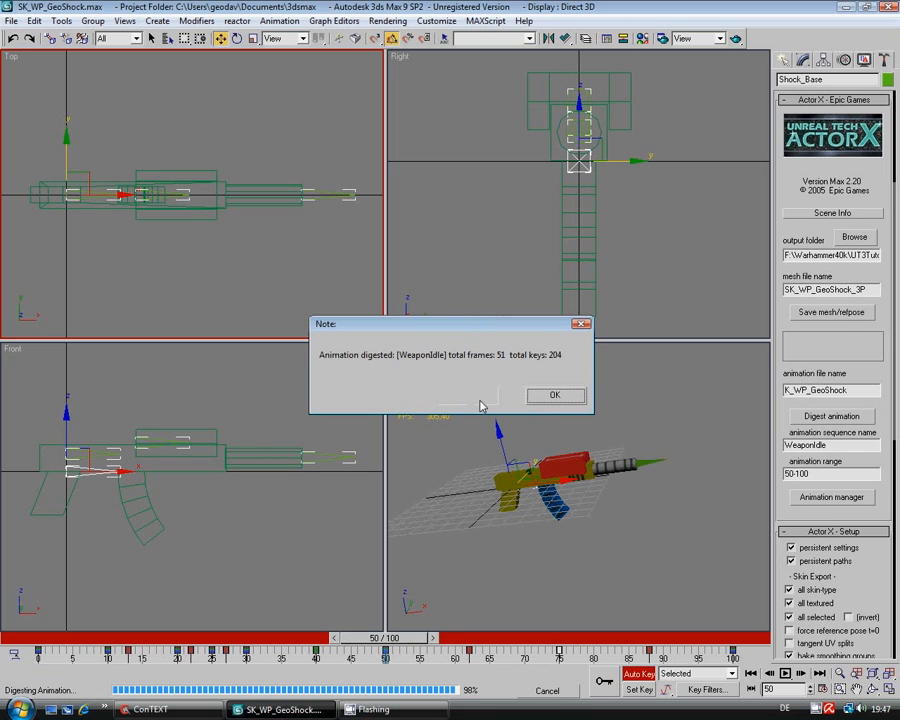
pyautogui.click(547, 396)
# - Switch to ConTEXT and copy the animation name WeaponFireInstiGib from the anims list
pyautogui.click(160, 709)
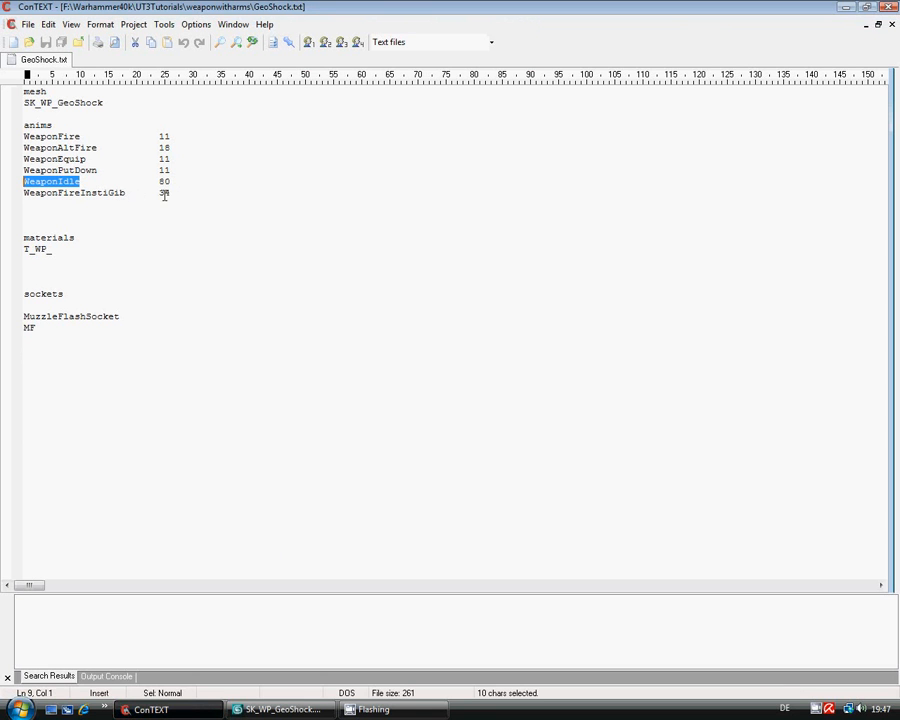
pyautogui.moveTo(125, 193); pyautogui.dragTo(24, 193)
pyautogui.rightClick(33, 196)
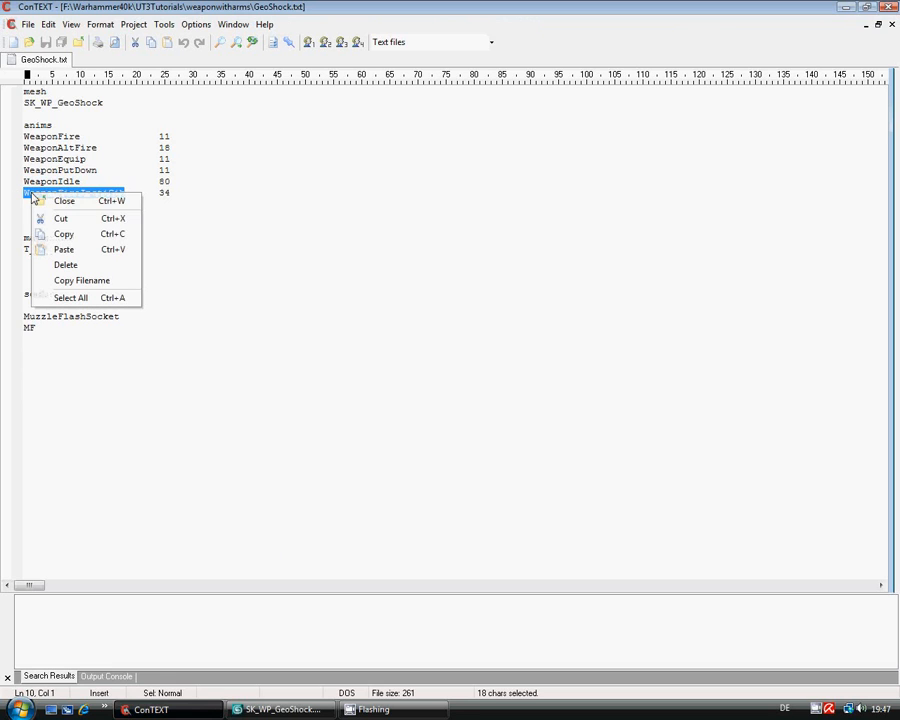
pyautogui.click(66, 234)
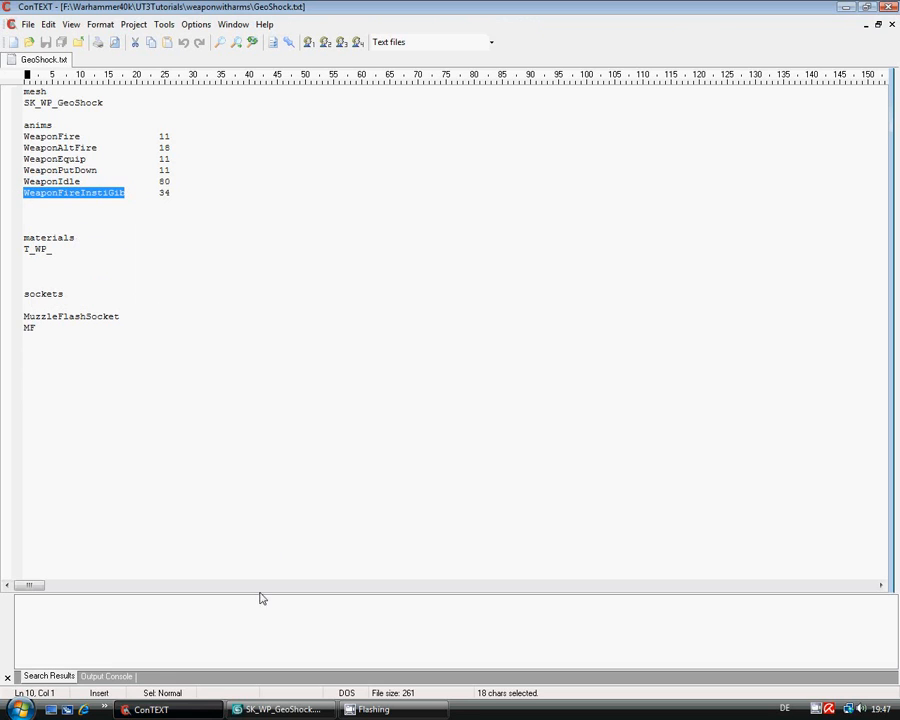
# - Return to 3ds Max and digest the animation in ActorX with sequence name WeaponFireInstiGib and range 10-20
pyautogui.click(280, 709)
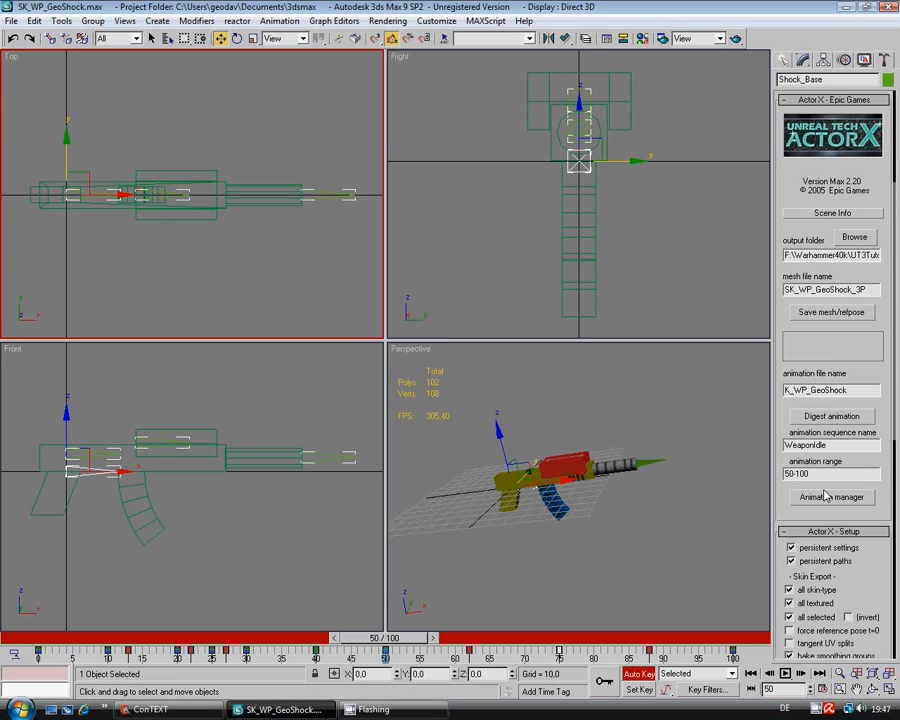
pyautogui.moveTo(826, 445); pyautogui.dragTo(786, 477)
pyautogui.rightClick(797, 447)
pyautogui.click(707, 509)
pyautogui.write('1')
pyautogui.click(831, 416)
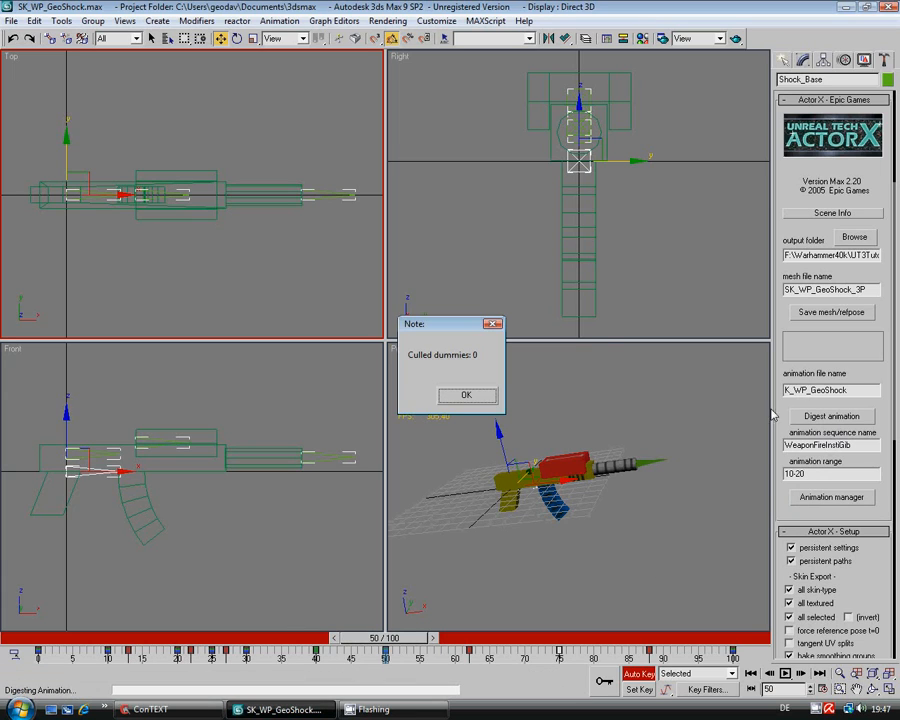
pyautogui.click(452, 396)
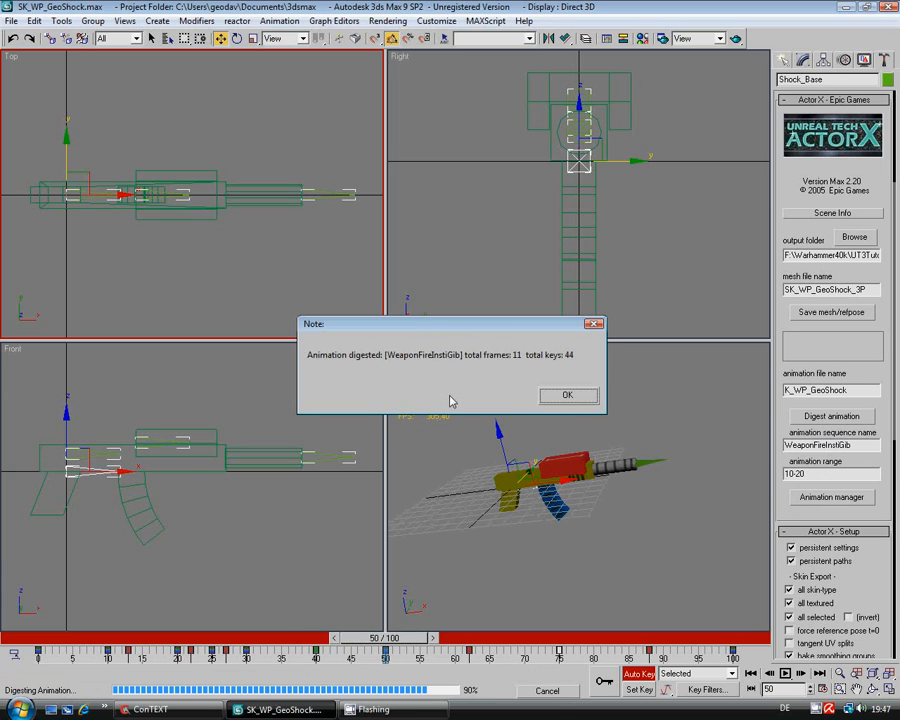
pyautogui.click(560, 395)
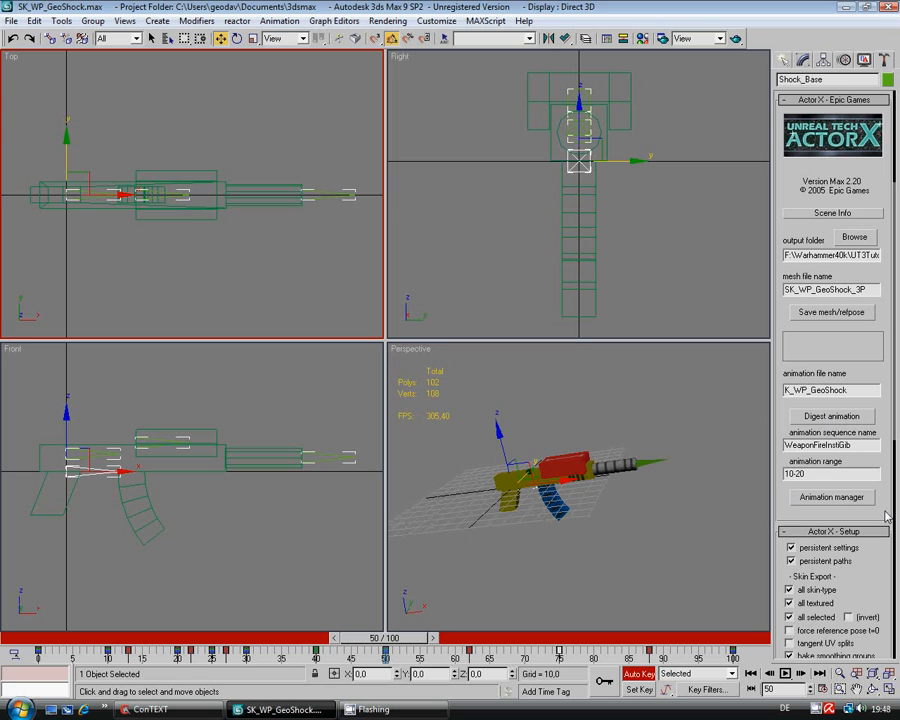
# - Open the ActorX Animation Manager and move all digested animations, from WeaponFire to WeaponFireInstiGib, into the output package
pyautogui.click(823, 500)
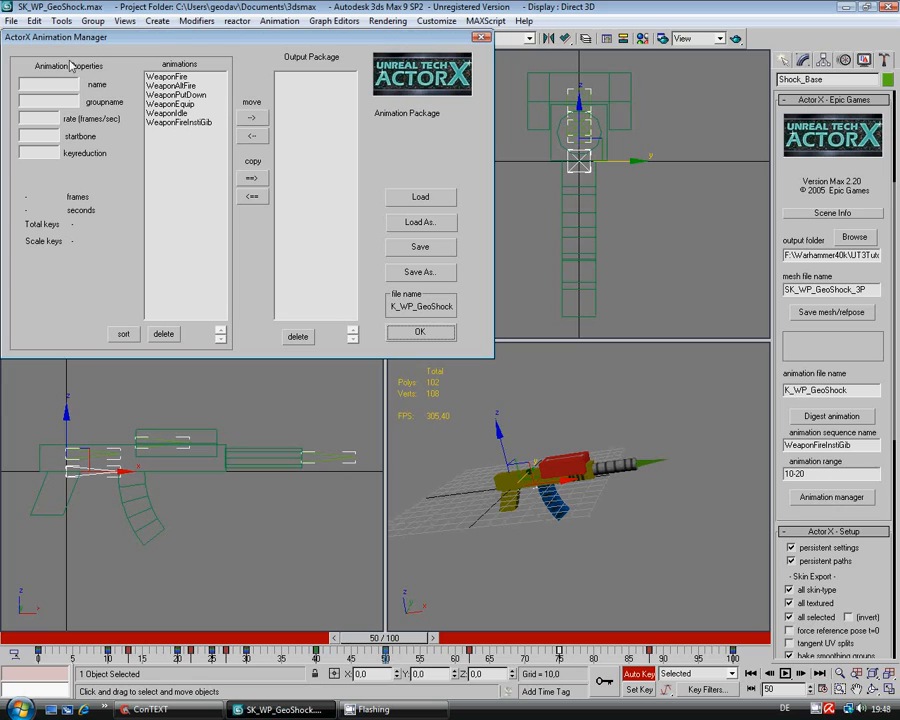
pyautogui.click(181, 78)
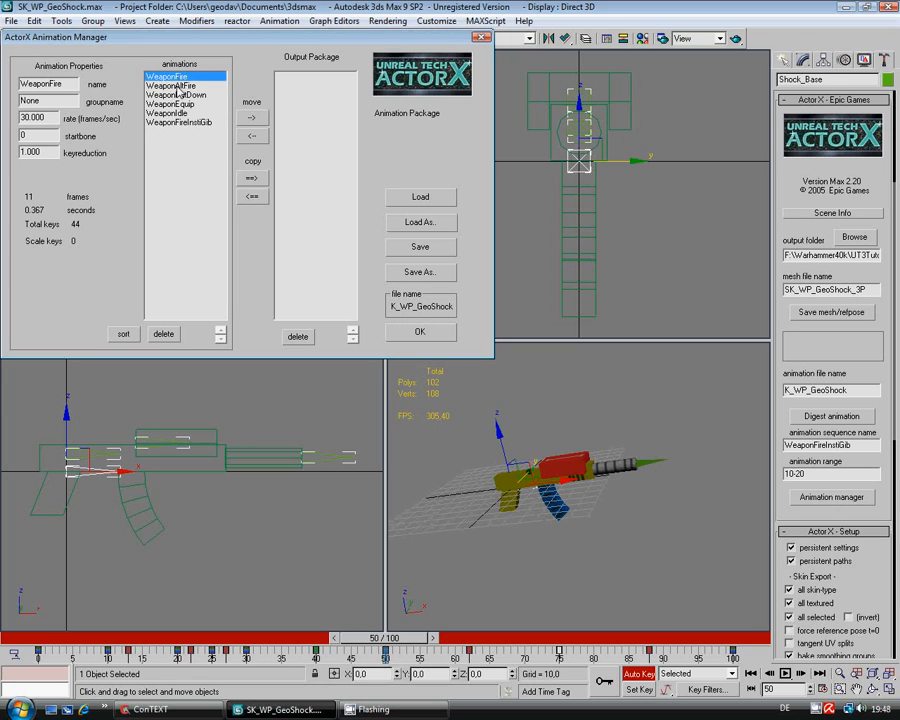
pyautogui.click(176, 86)
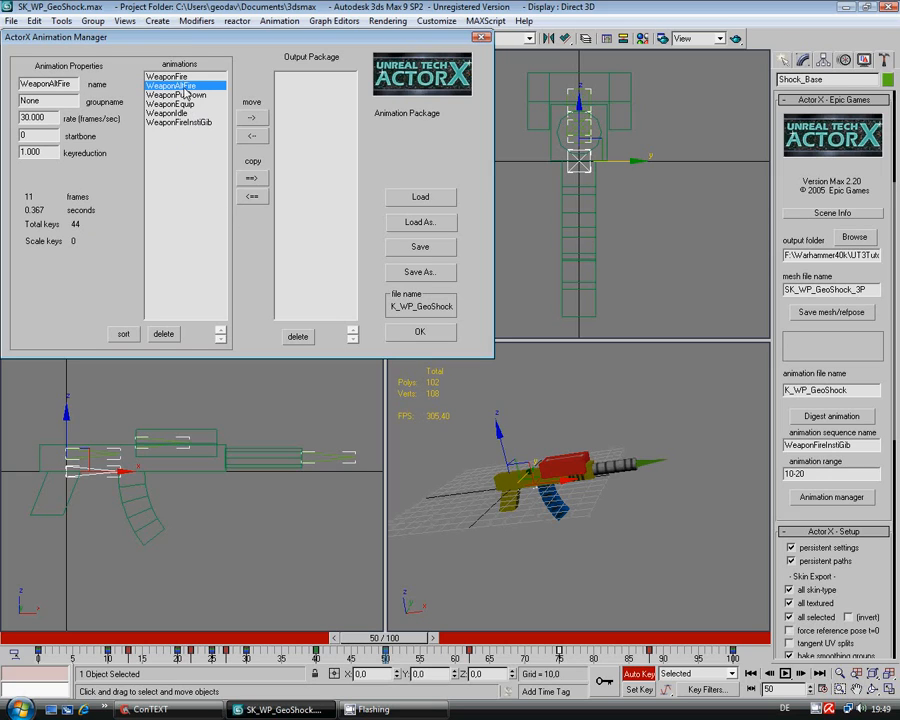
pyautogui.click(176, 123)
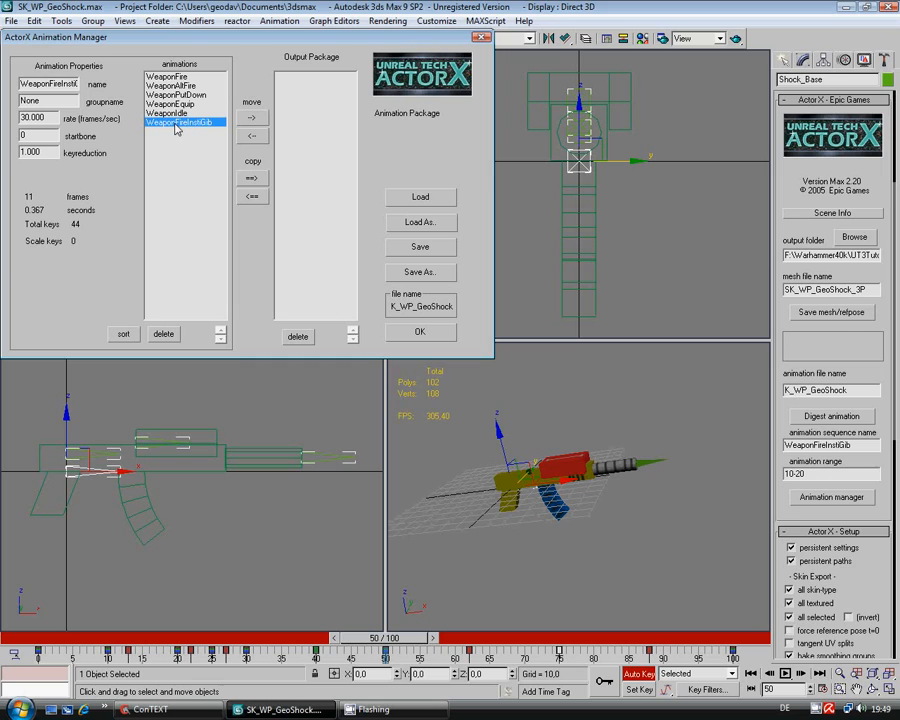
pyautogui.moveTo(176, 124); pyautogui.dragTo(180, 77)
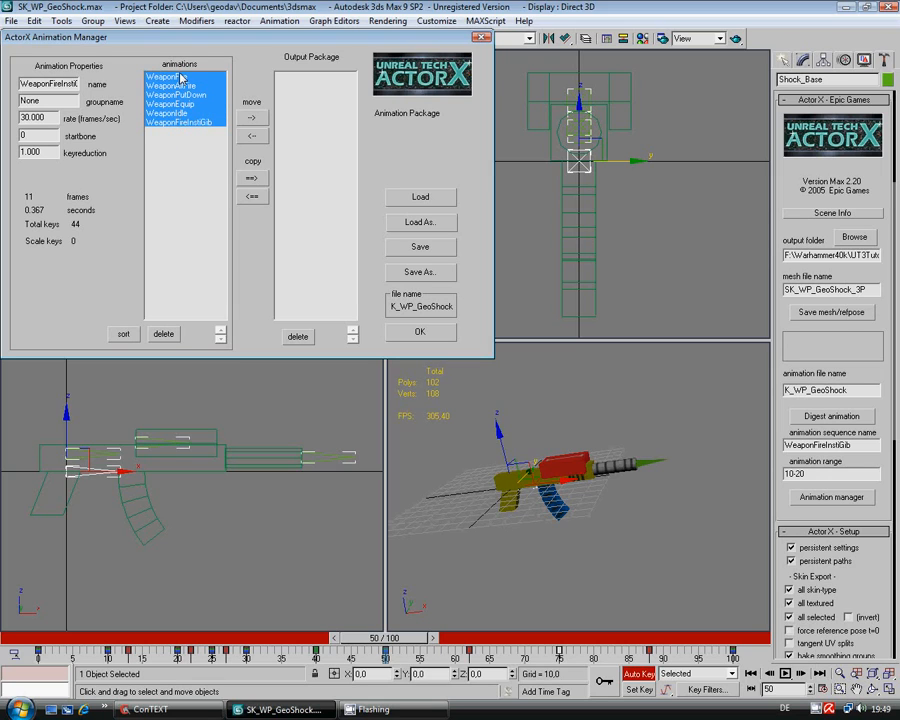
pyautogui.click(253, 119)
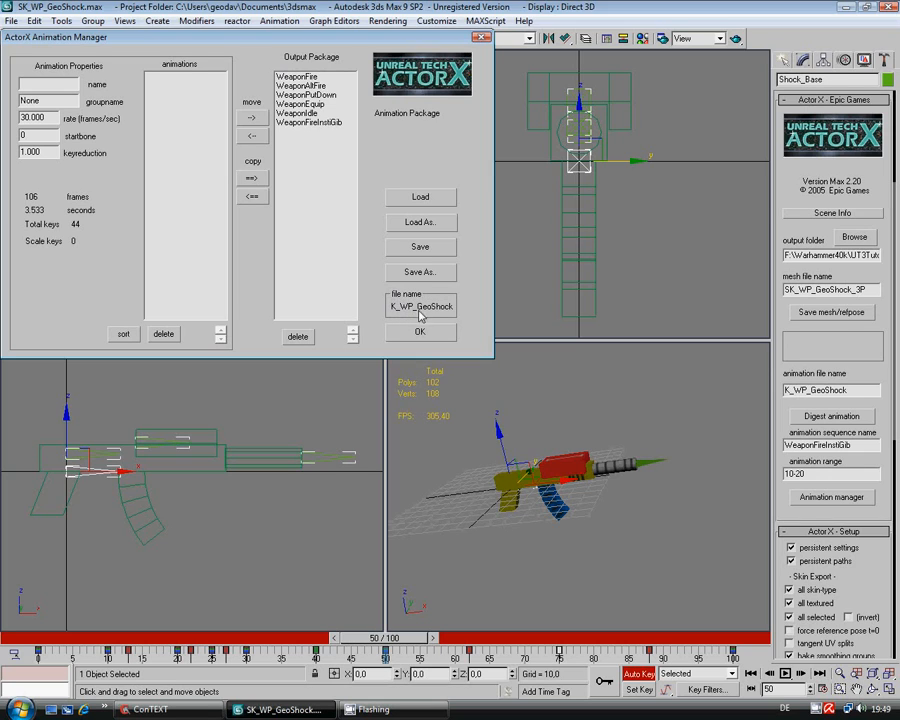
# - Save the output package under the file name K_WP_GeoShock and close the ActorX Animation Manager
pyautogui.click(421, 247)
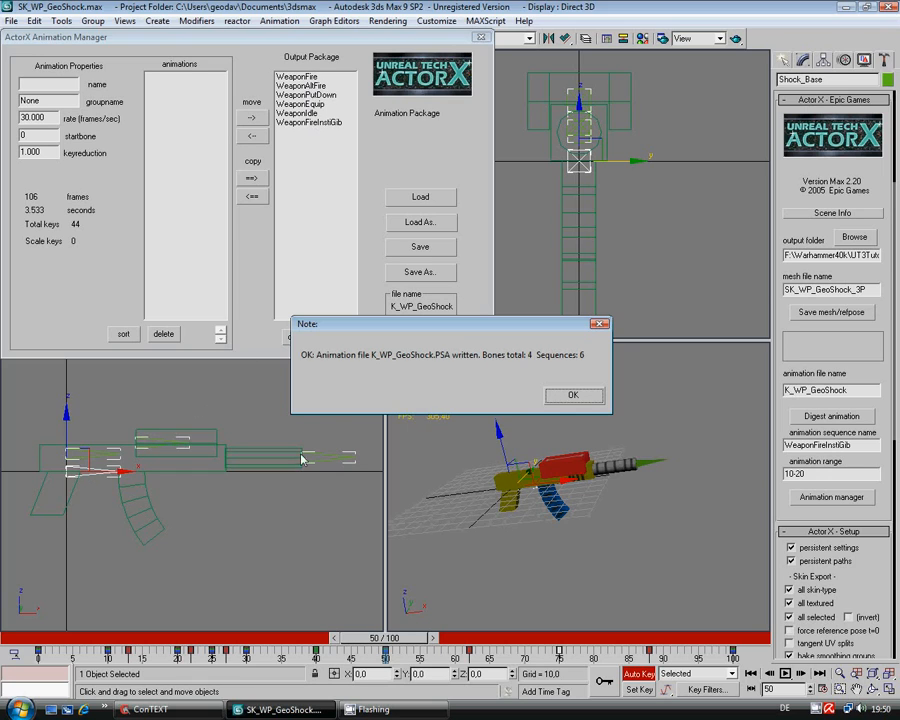
pyautogui.click(589, 403)
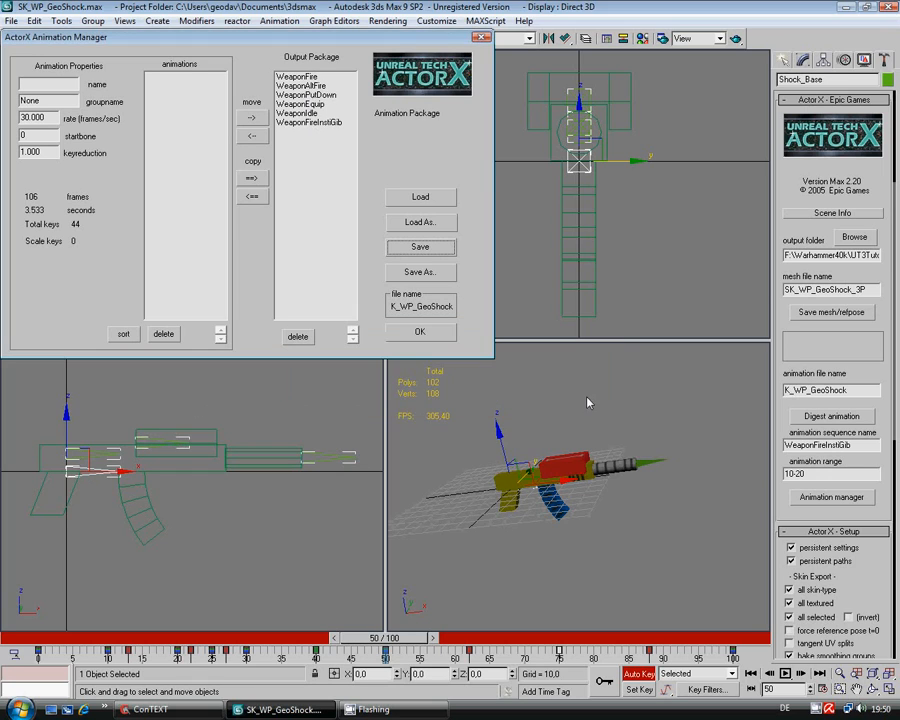
pyautogui.click(420, 333)
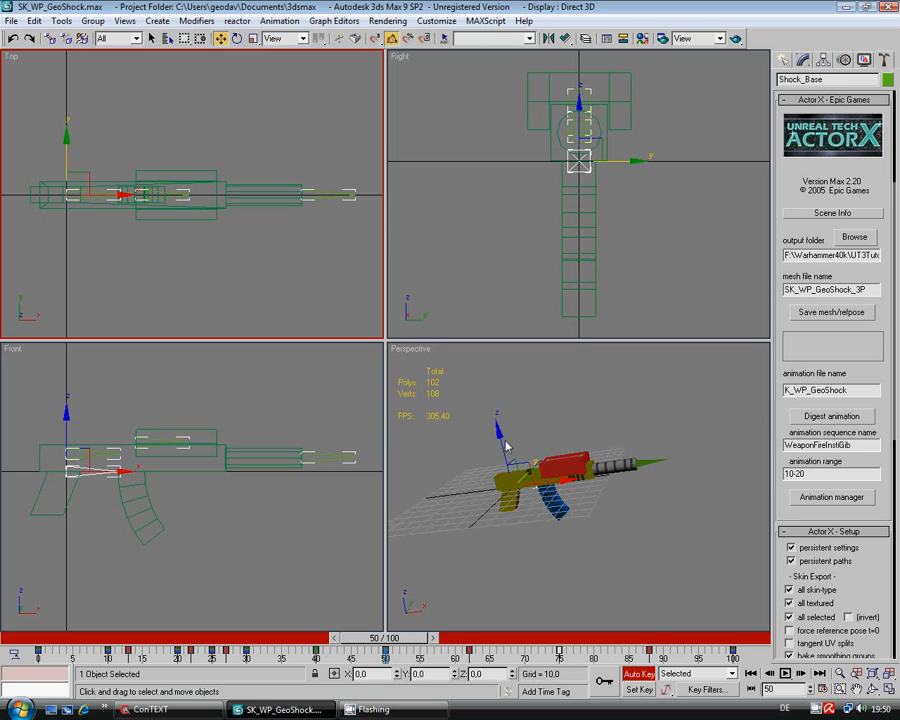
pyautogui.hotkey('ctrl', 'r')
pyautogui.moveTo(607, 450); pyautogui.dragTo(453, 453)
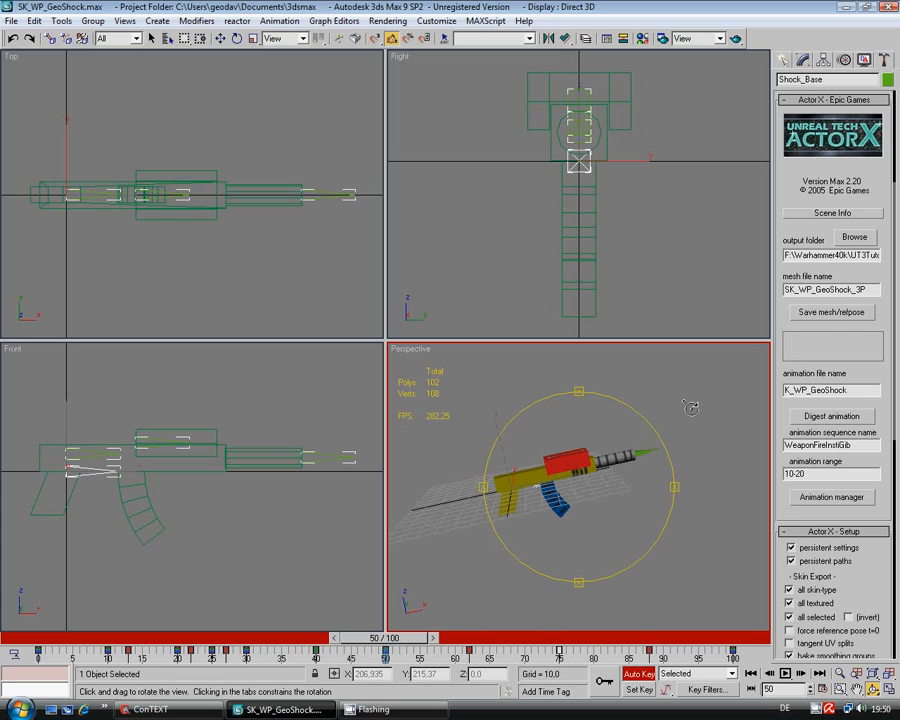
pyautogui.moveTo(686, 402); pyautogui.dragTo(520, 430)
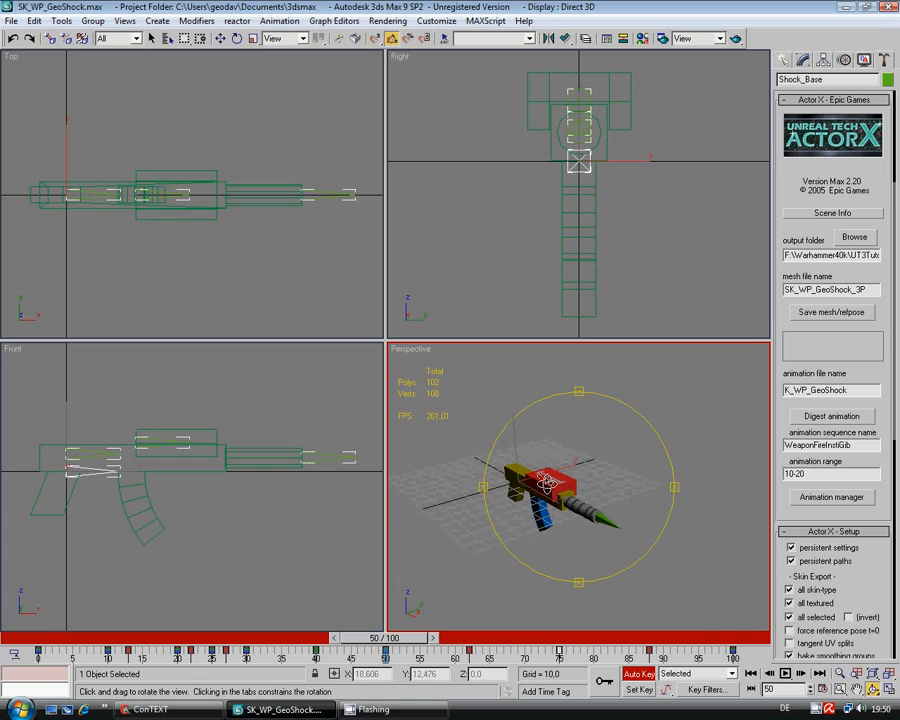
pyautogui.moveTo(553, 490); pyautogui.dragTo(571, 494)
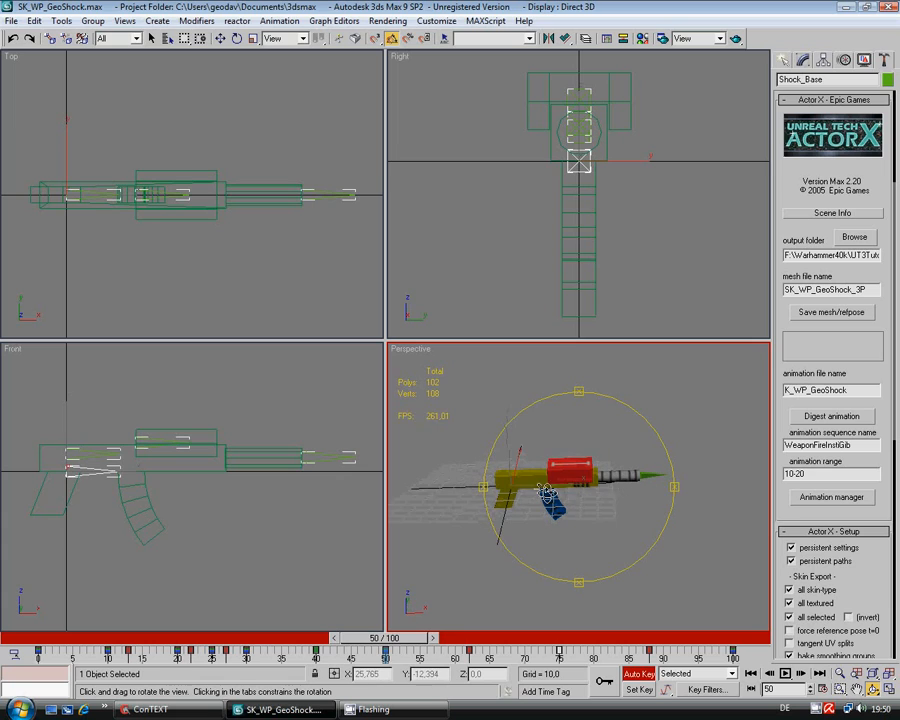
pyautogui.moveTo(617, 502); pyautogui.dragTo(588, 502)
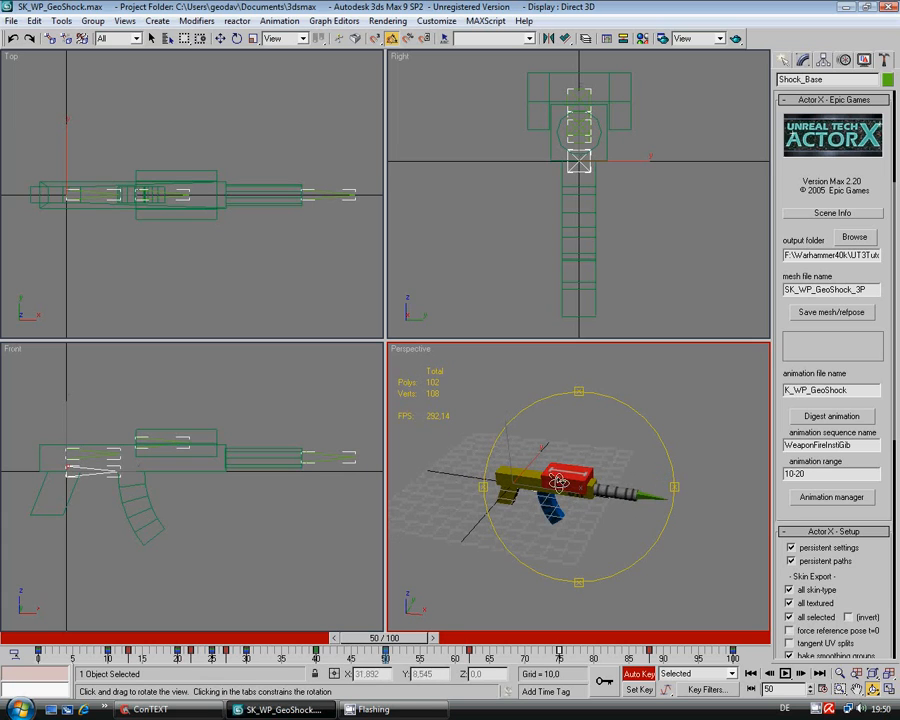